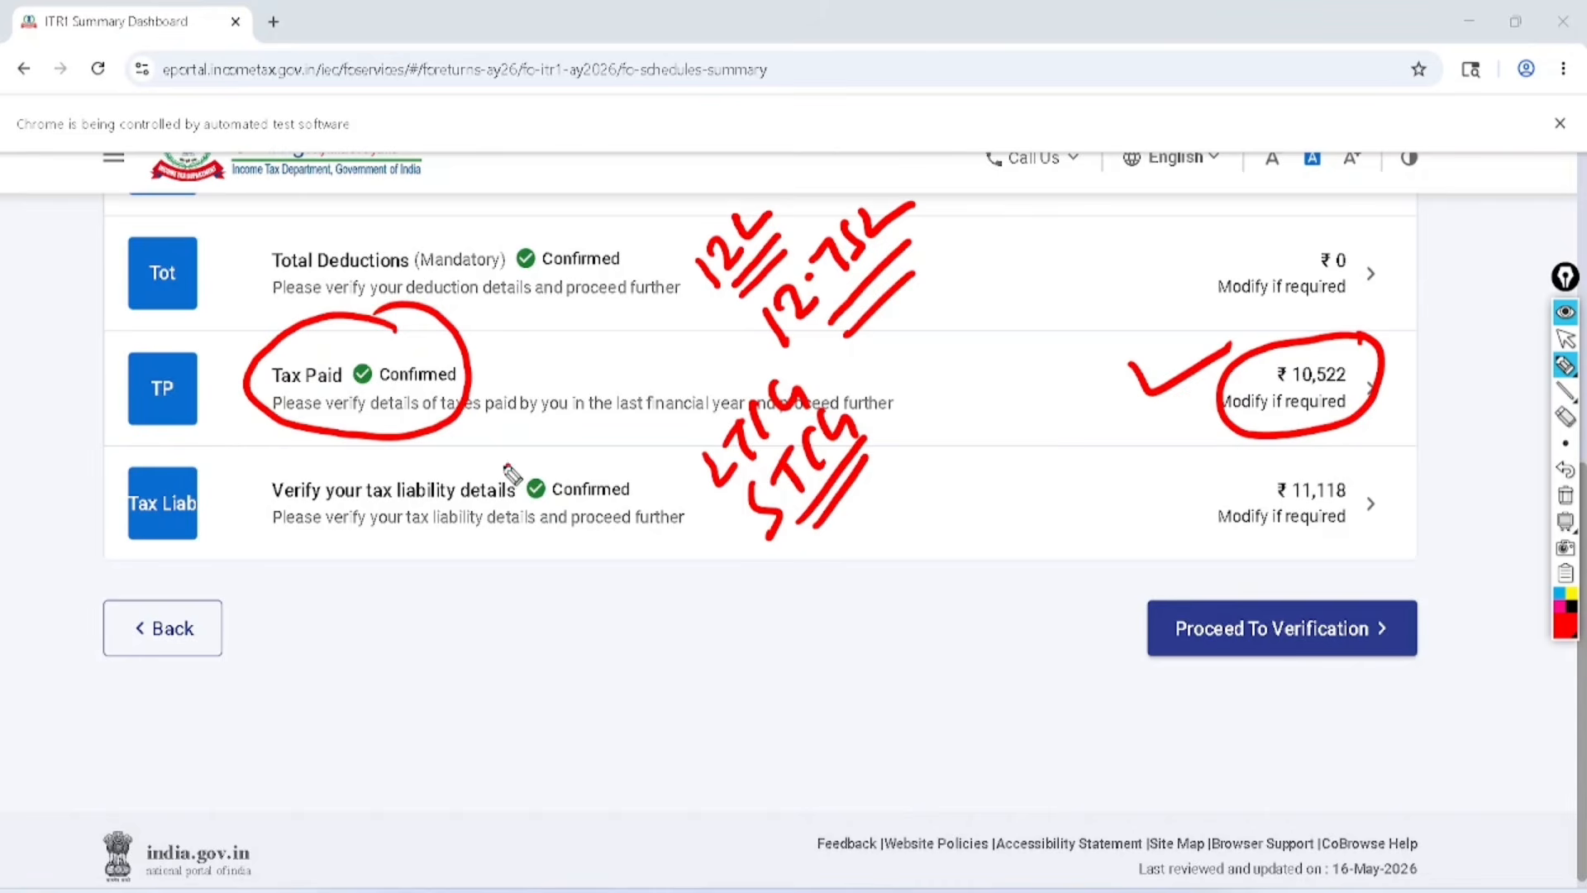
- Mark the tax liability and tax paid entries on the return summary with red circles and ticks, and clear the annotations
mouse_move(507, 469)
mouse_down()
mouse_move(266, 549)
mouse_move(567, 510)
mouse_move(483, 478)
mouse_up()
mouse_move(1377, 459)
mouse_down()
mouse_move(1261, 467)
mouse_move(1406, 483)
mouse_move(1379, 450)
mouse_move(1503, 473)
mouse_up()
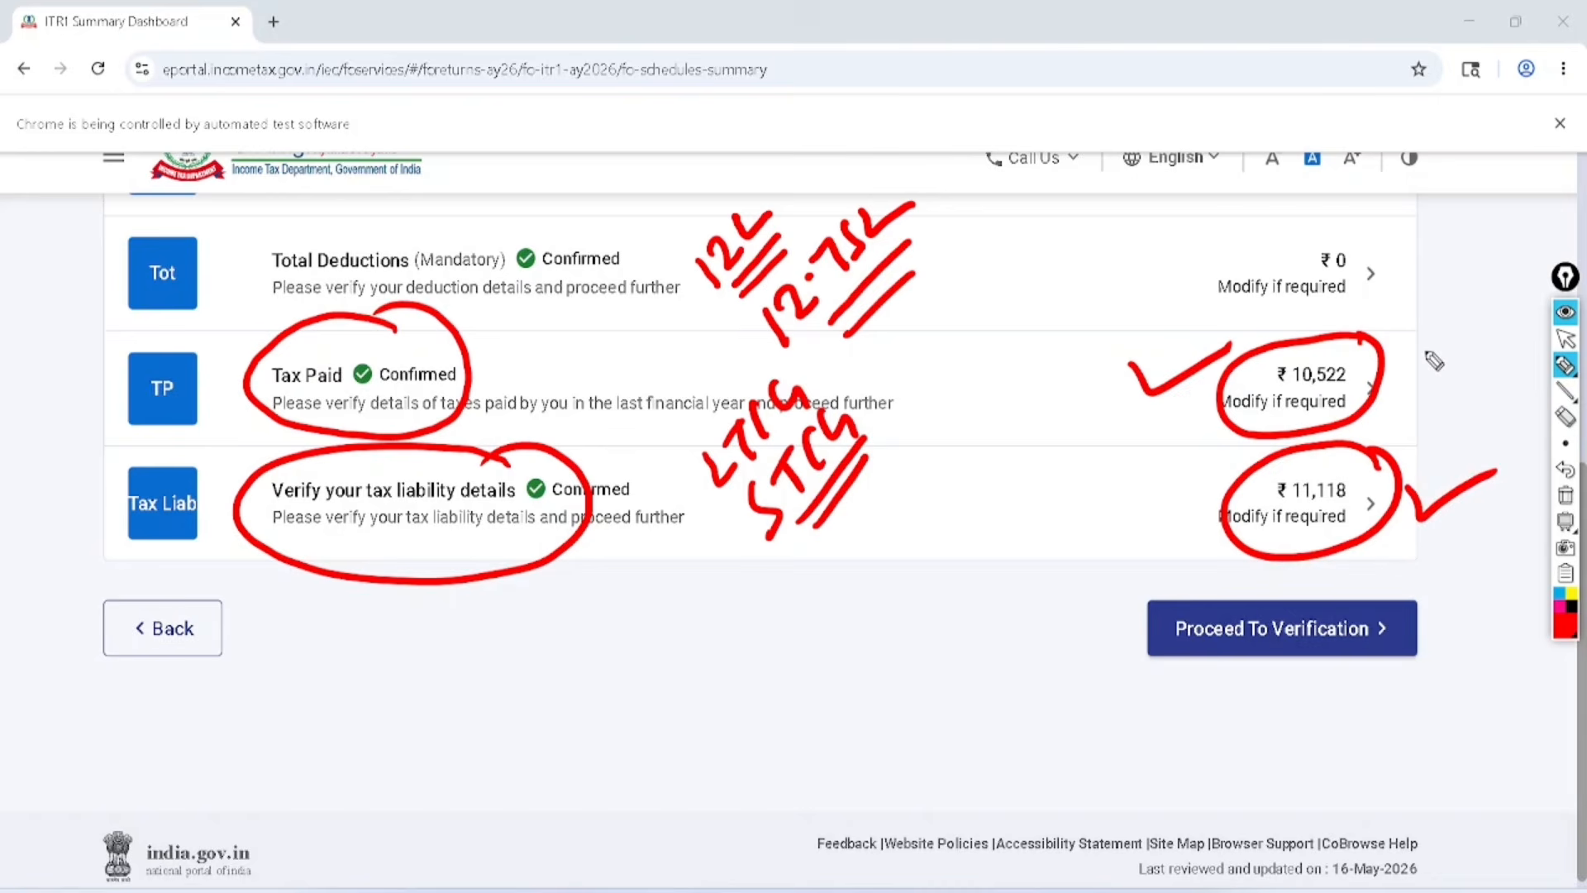
drag(1395, 353, 1455, 311)
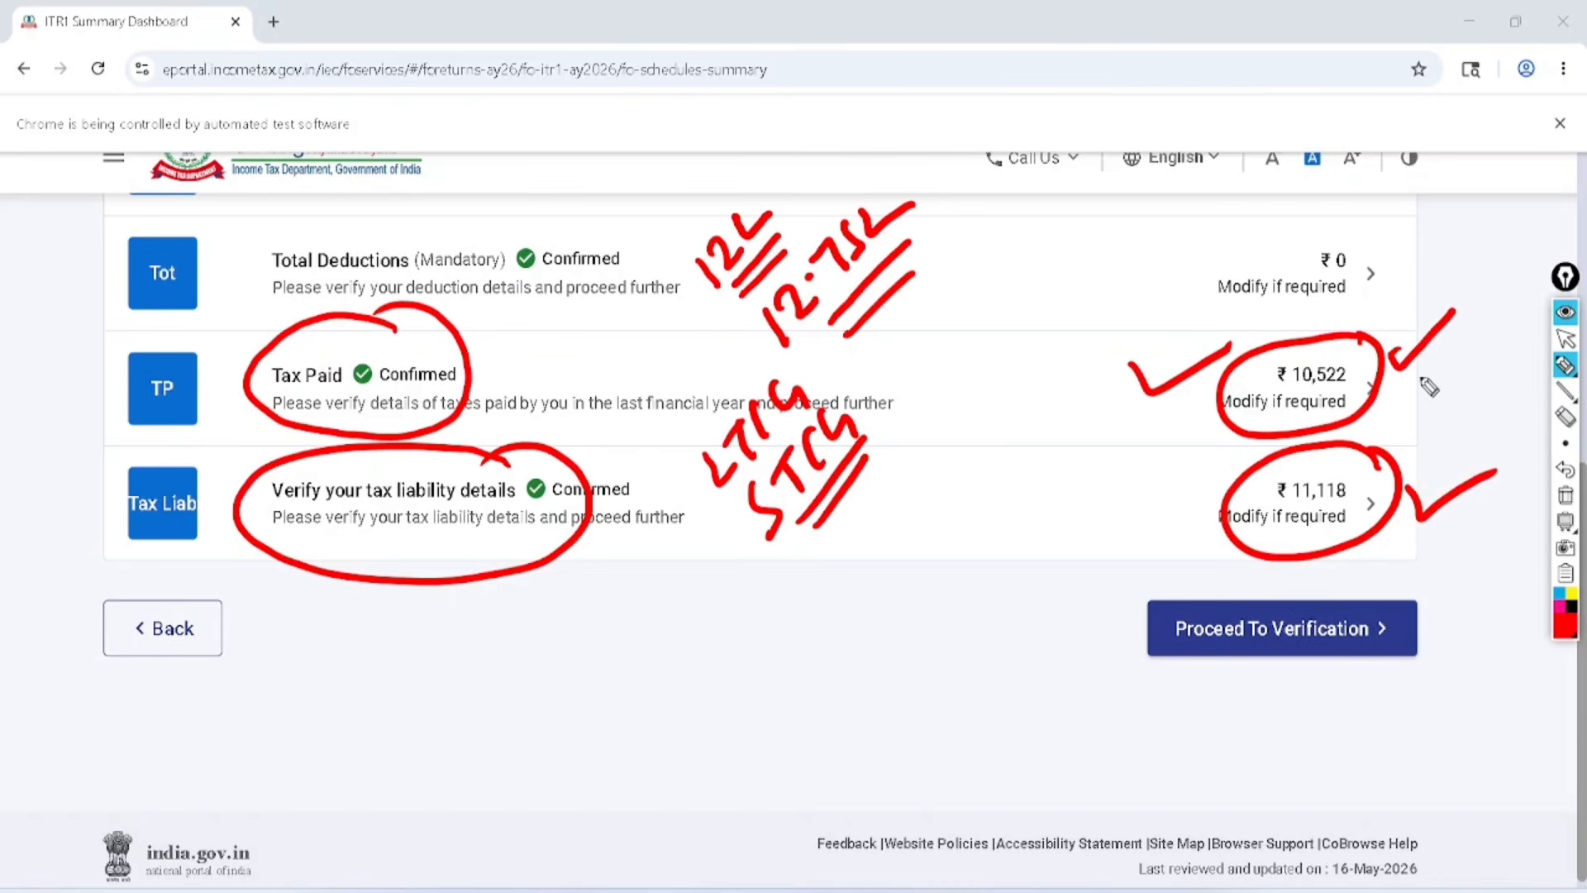
drag(1120, 501, 1184, 473)
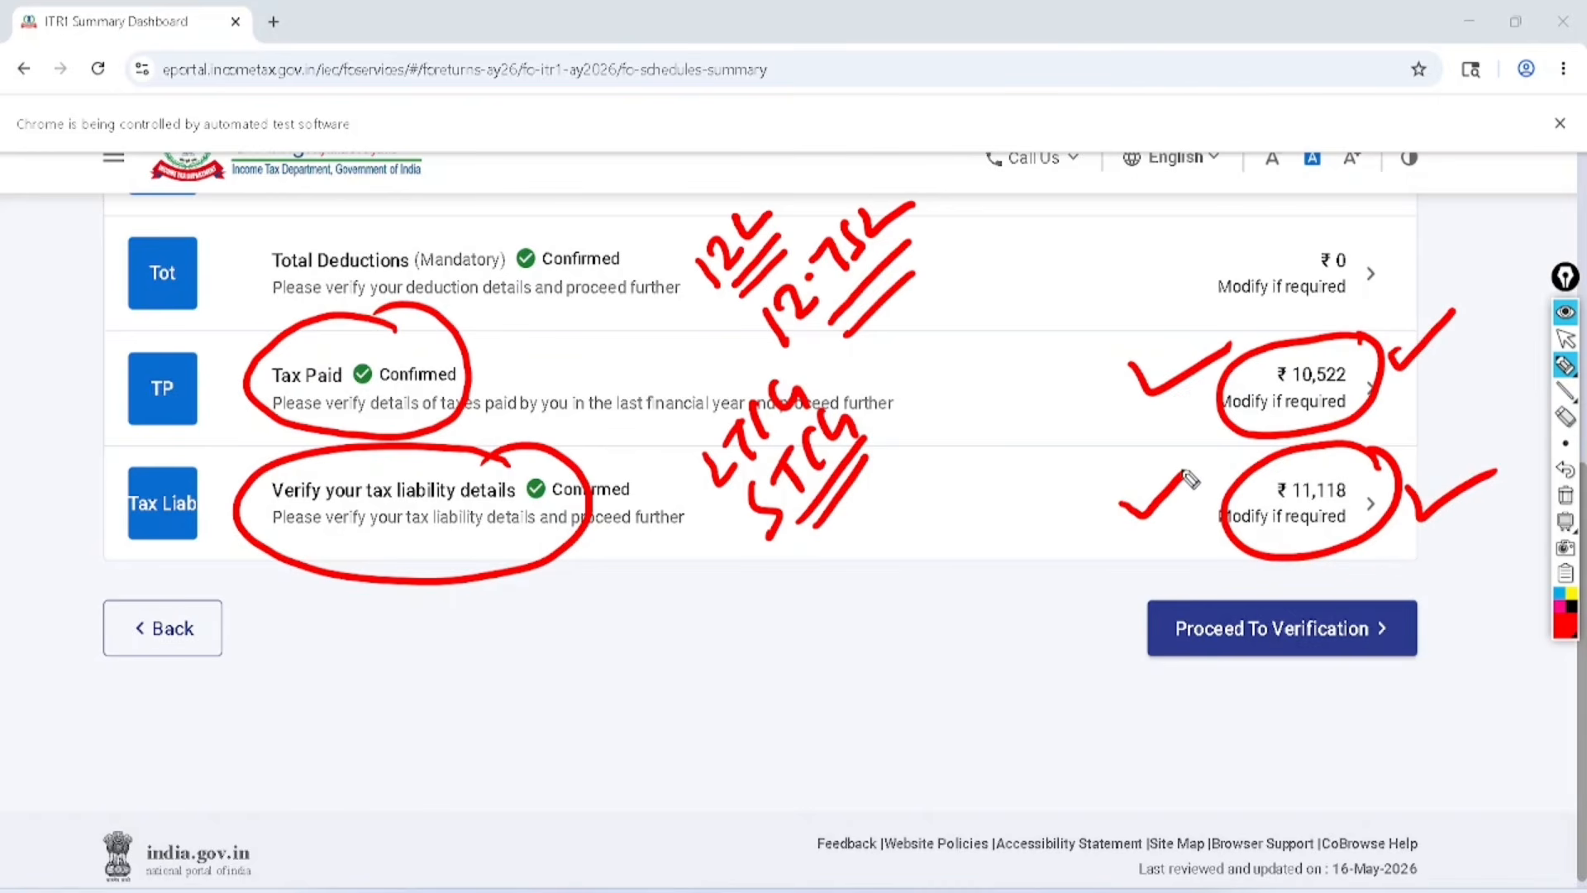
click(1566, 338)
click(1566, 494)
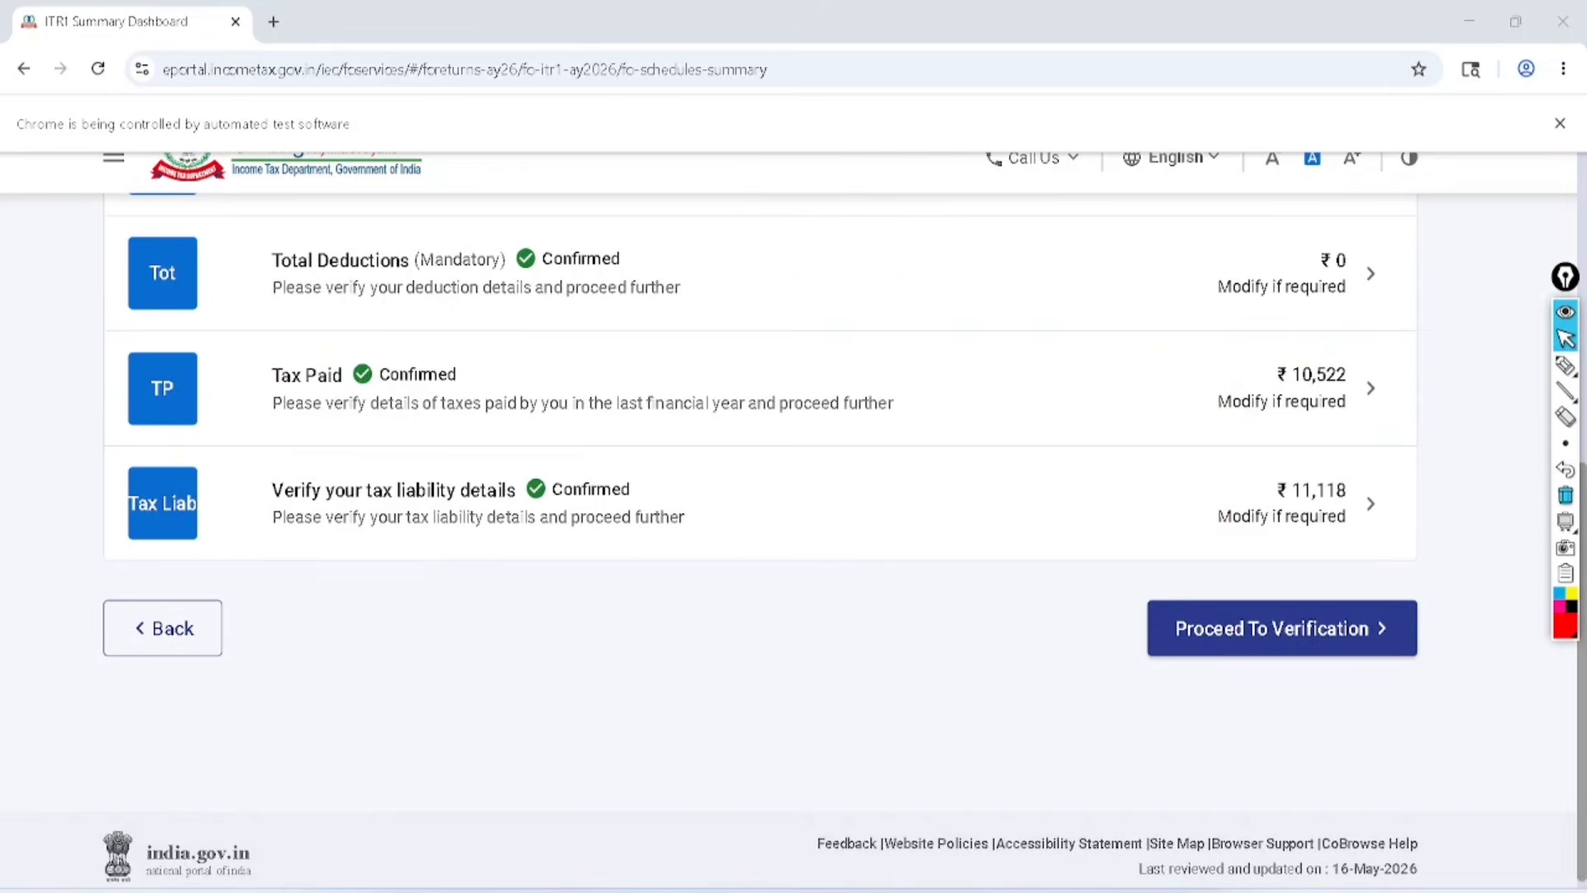
- Proceed from the return summary to verification to open the tax summary details
click(1356, 627)
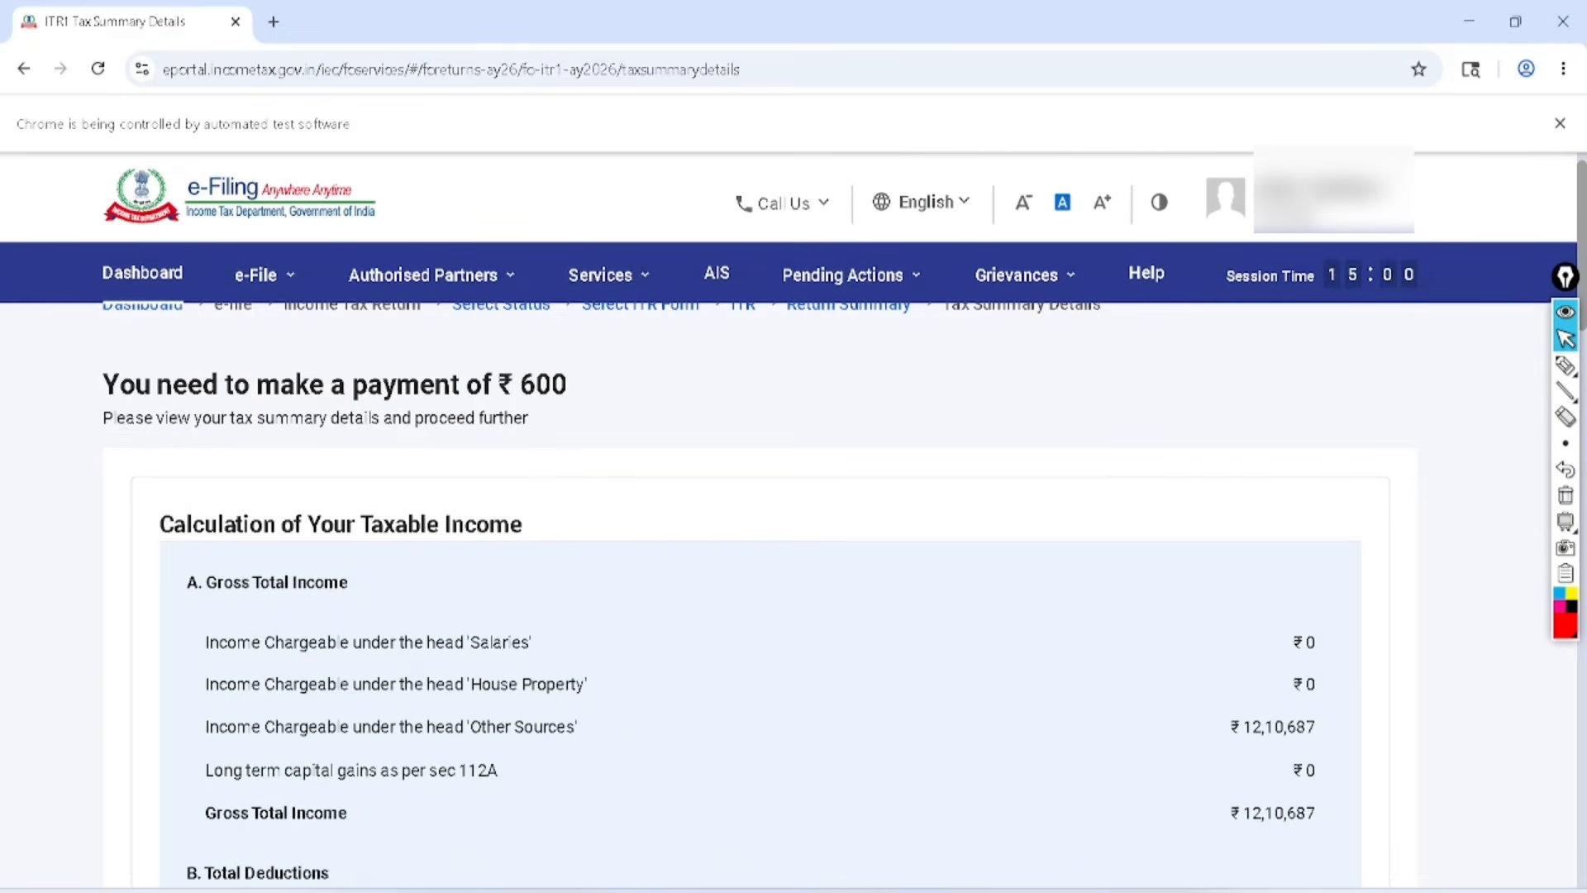
- Underline and circle the required payment amount in the tax summary heading in red, and clear the annotations
click(1566, 364)
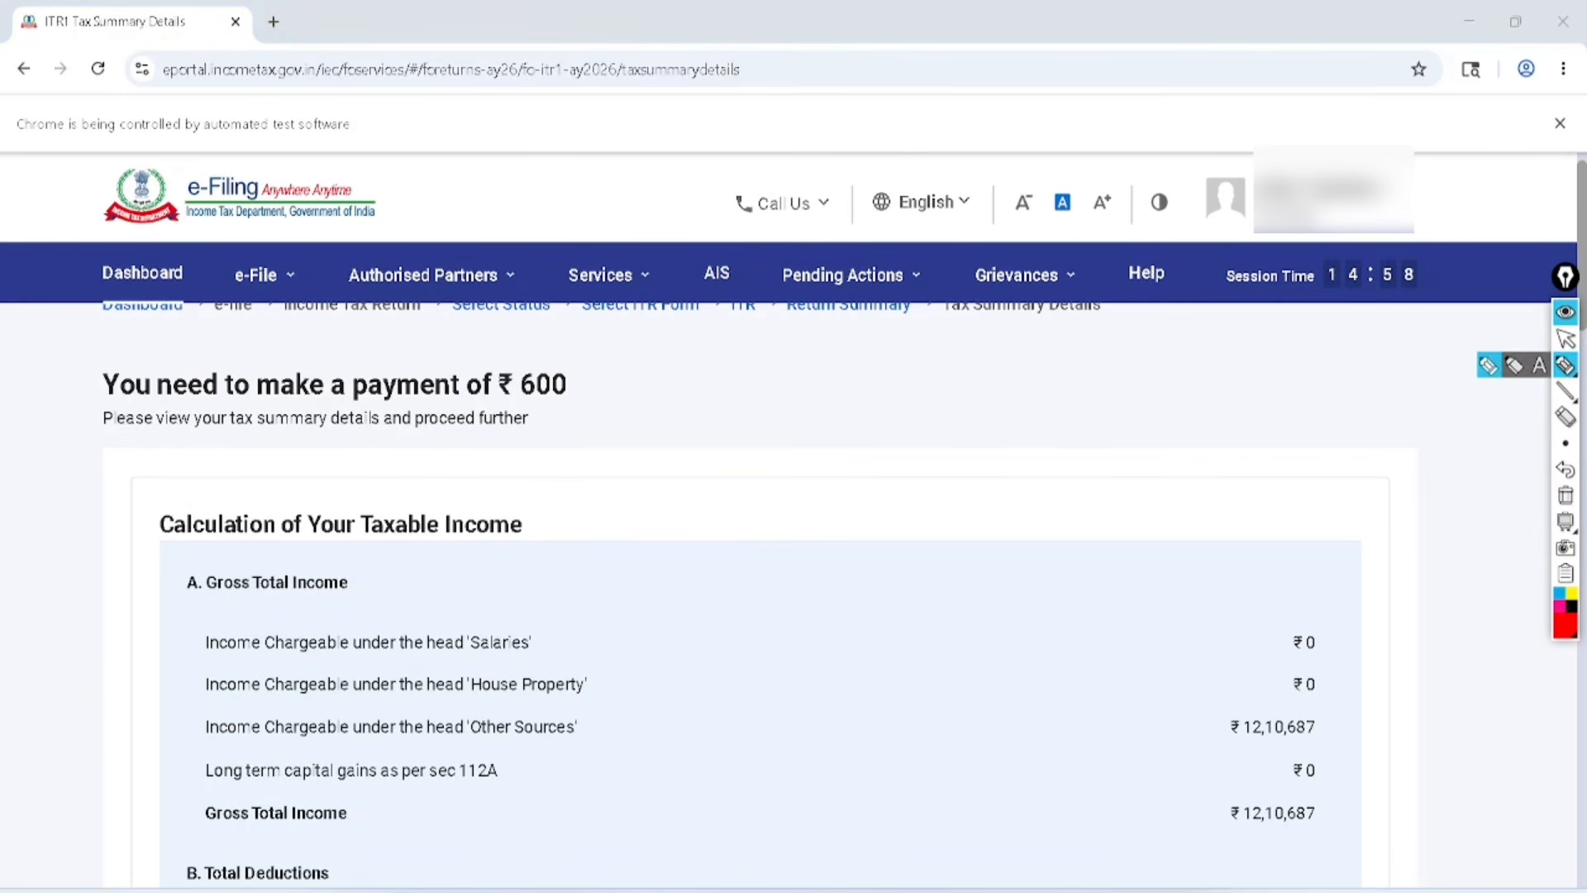
drag(96, 402, 418, 403)
mouse_move(573, 333)
mouse_down()
mouse_move(558, 330)
mouse_move(579, 421)
mouse_move(477, 376)
mouse_move(570, 330)
mouse_up()
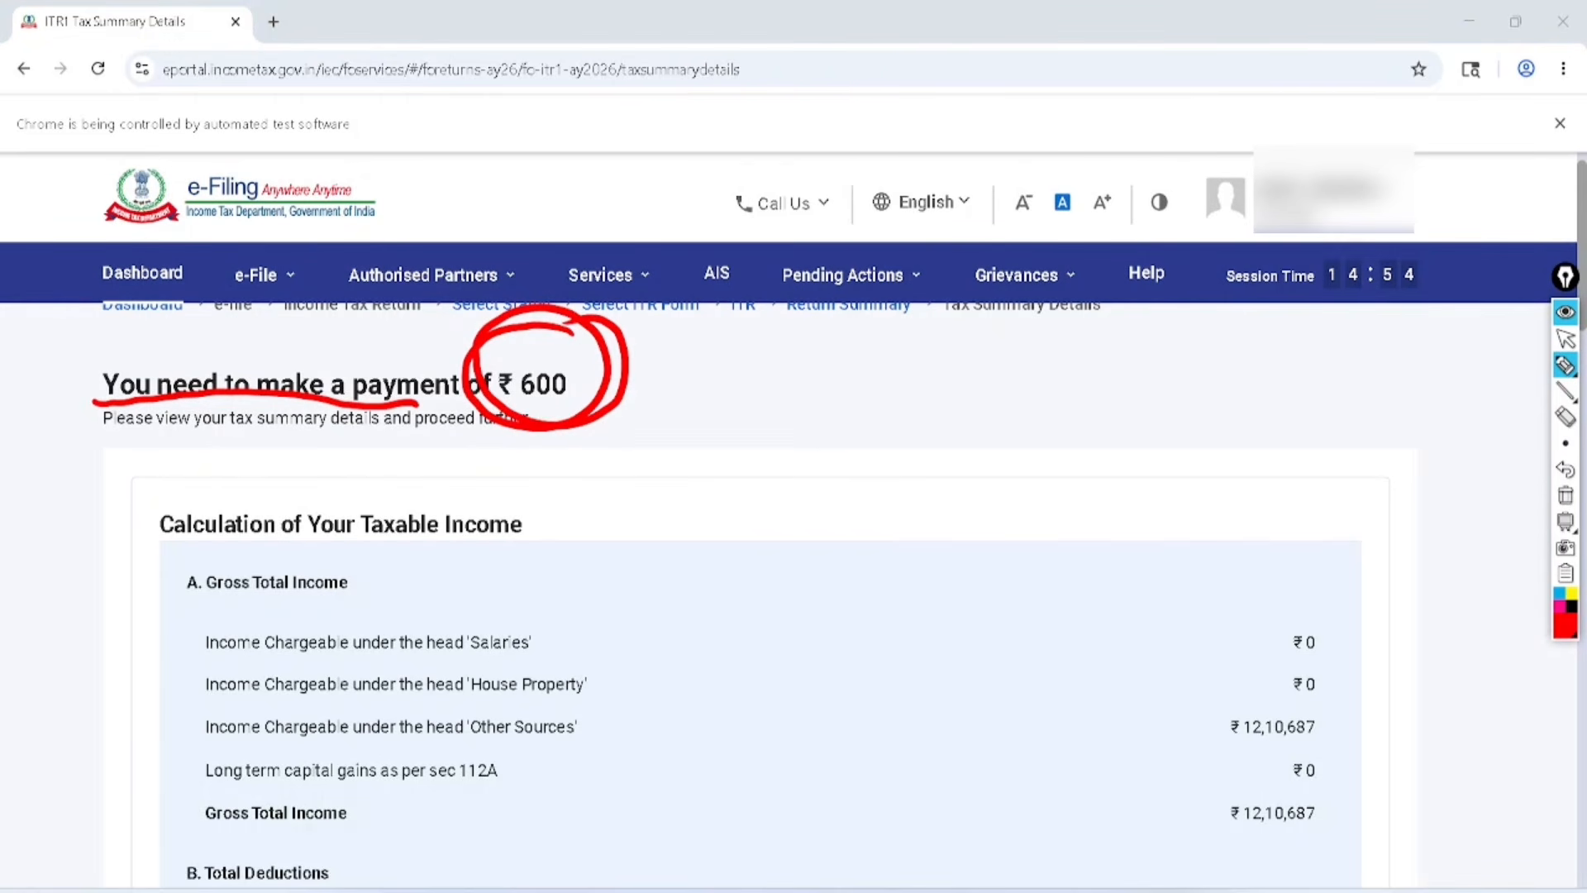
mouse_move(663, 361)
mouse_down()
mouse_move(685, 372)
mouse_move(754, 305)
mouse_up()
drag(695, 383, 784, 314)
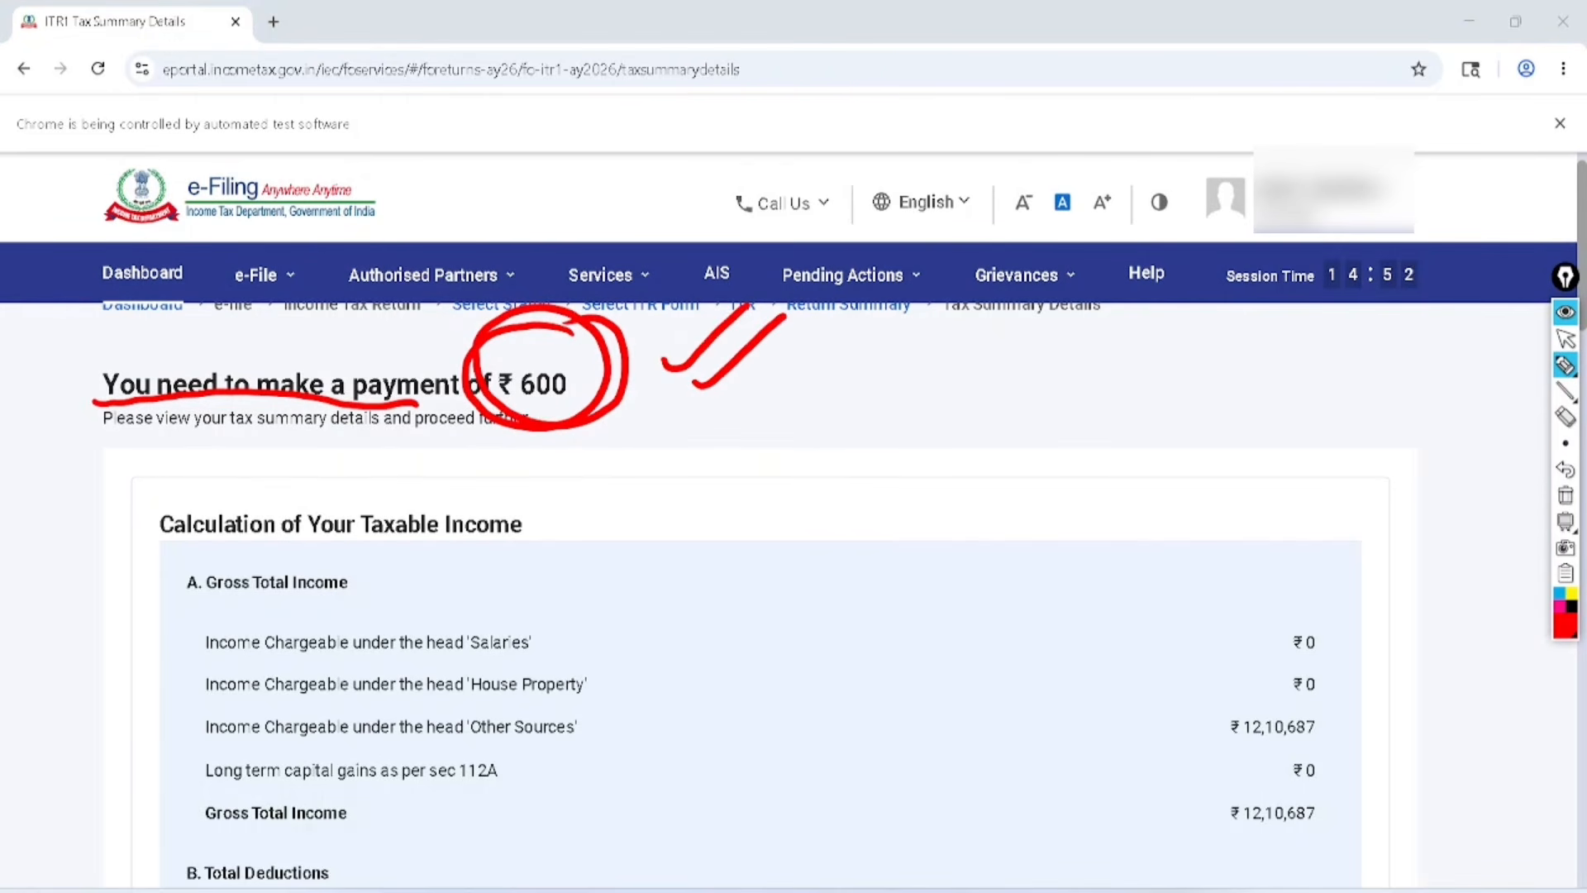
click(1565, 337)
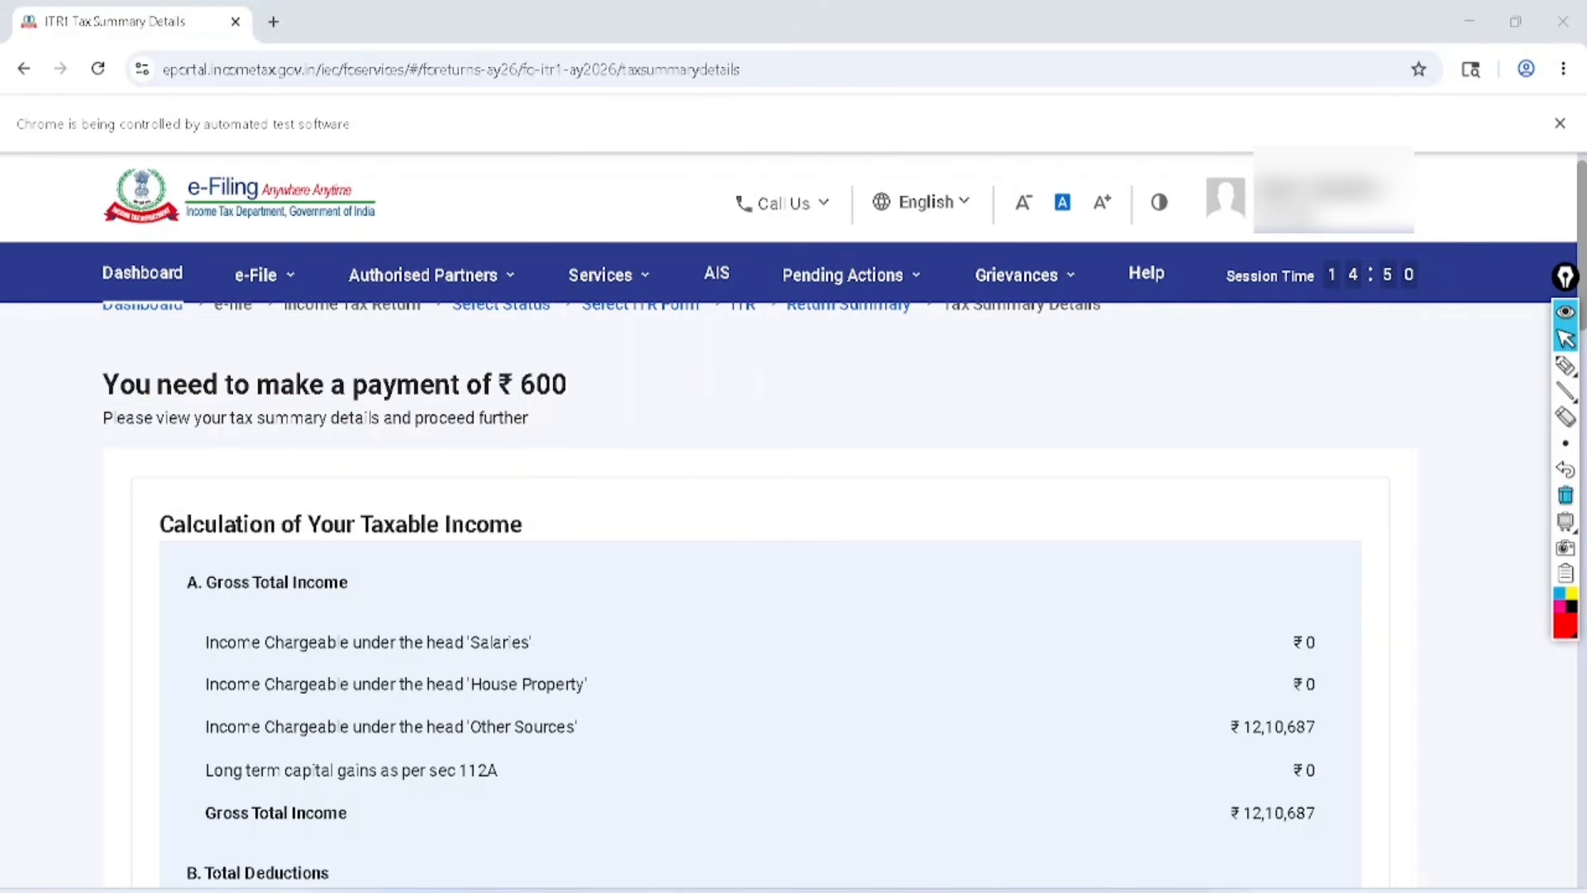
- Circle the amount payable and the Pay Later and Pay Now options at the end of the tax summary, and clear the marks
scroll(794, 521, down, 15)
scroll(794, 521, down, 18)
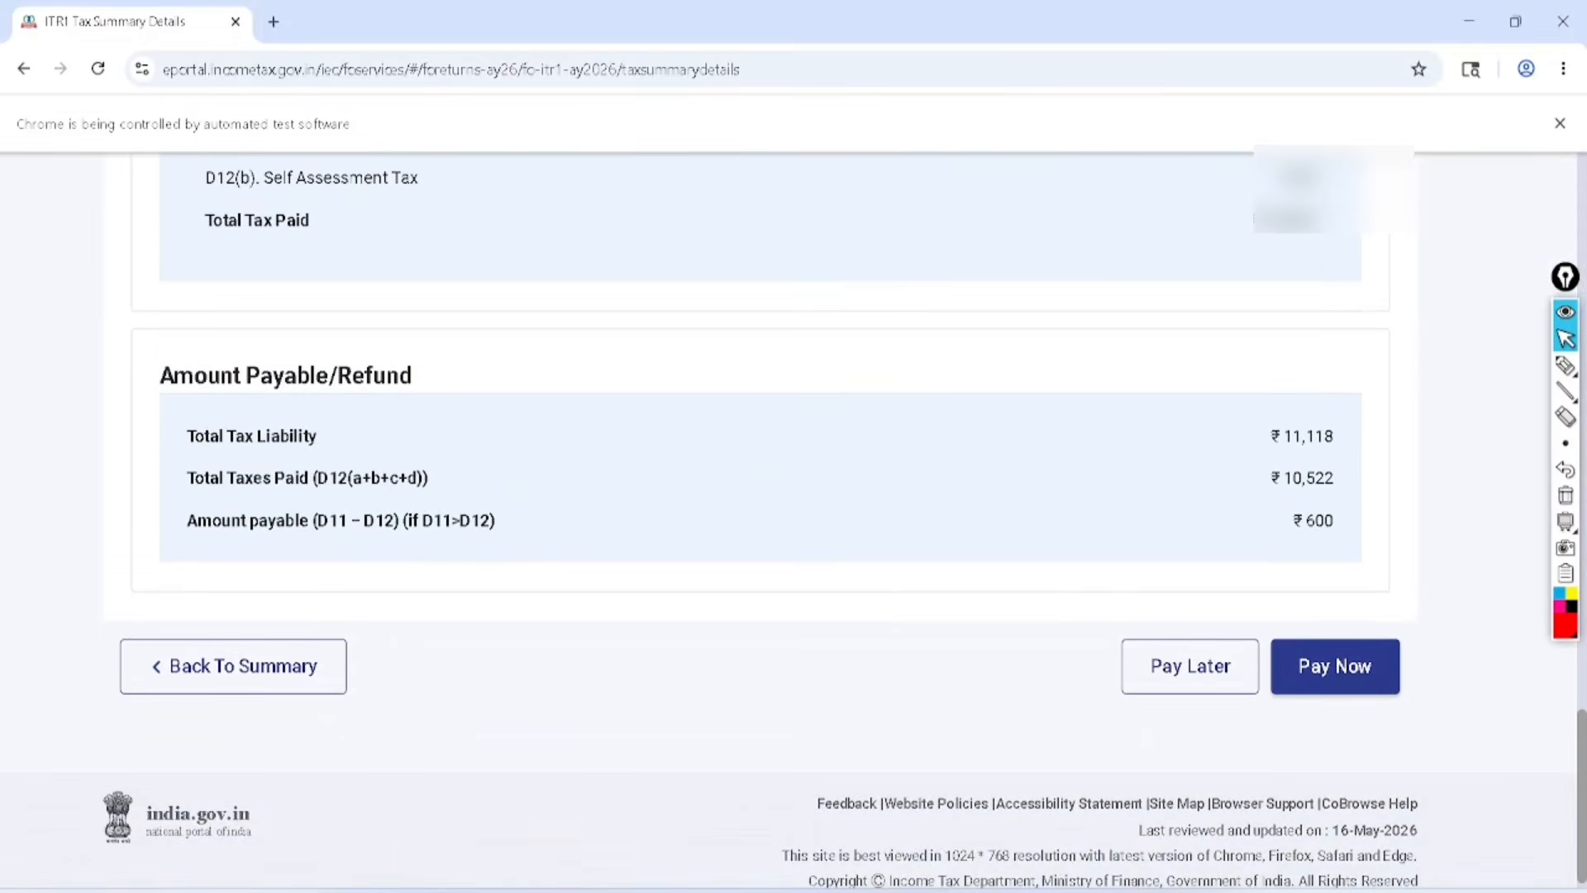
click(1566, 364)
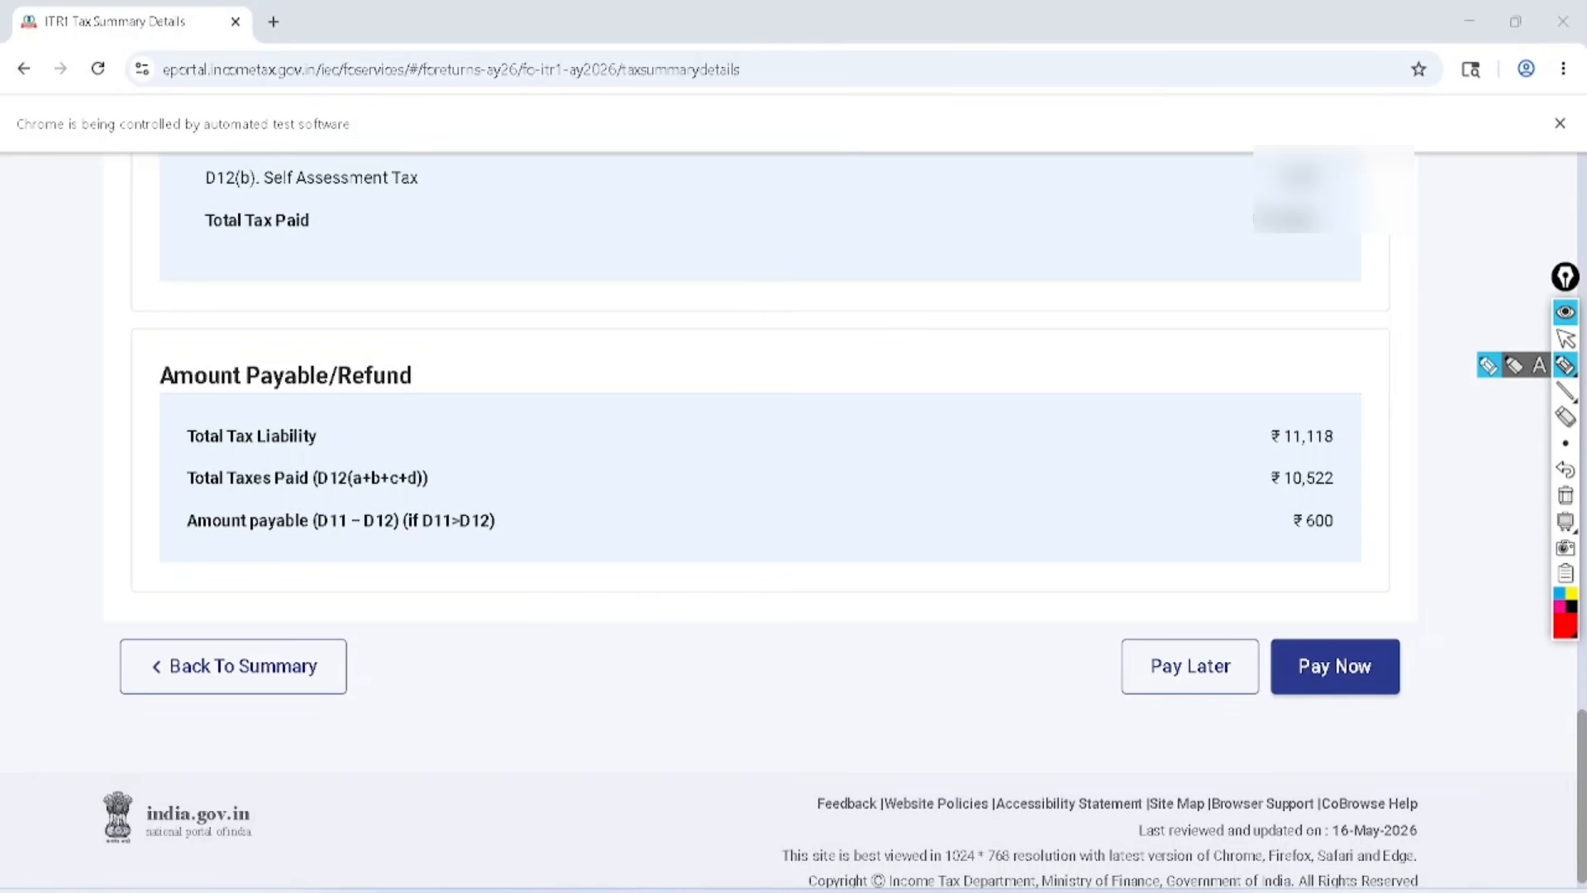
mouse_move(1360, 492)
mouse_down()
mouse_move(1290, 500)
mouse_move(1307, 552)
mouse_move(1360, 489)
mouse_up()
mouse_move(1096, 616)
mouse_down()
mouse_move(1228, 583)
mouse_move(1274, 662)
mouse_move(1182, 570)
mouse_up()
mouse_move(1398, 592)
mouse_down()
mouse_move(1265, 678)
mouse_move(1427, 612)
mouse_move(1396, 589)
mouse_up()
click(1566, 339)
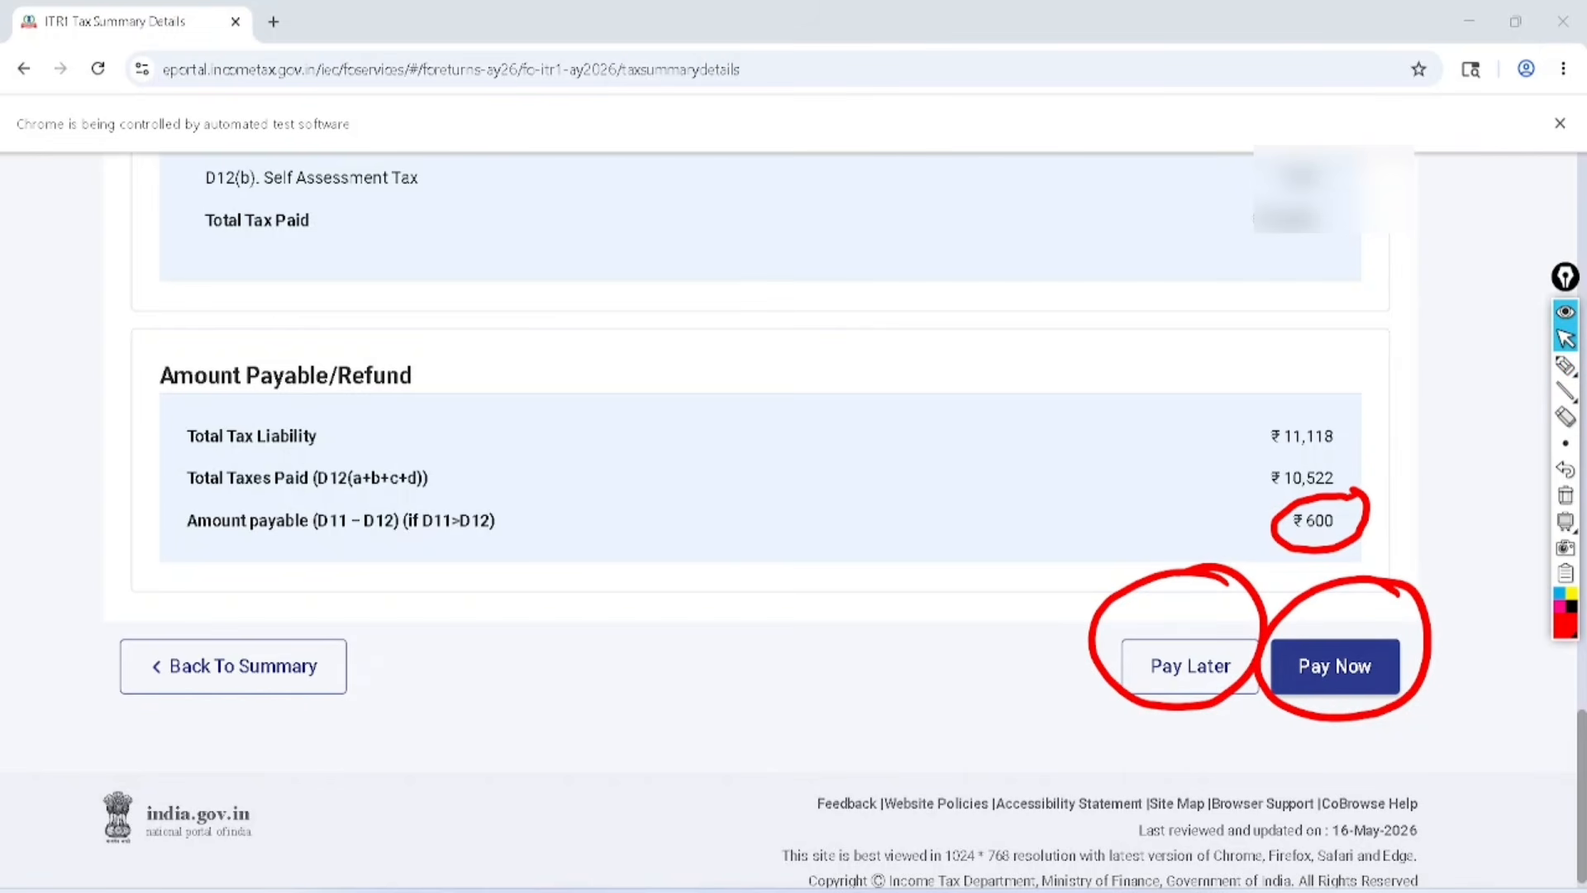
click(1566, 495)
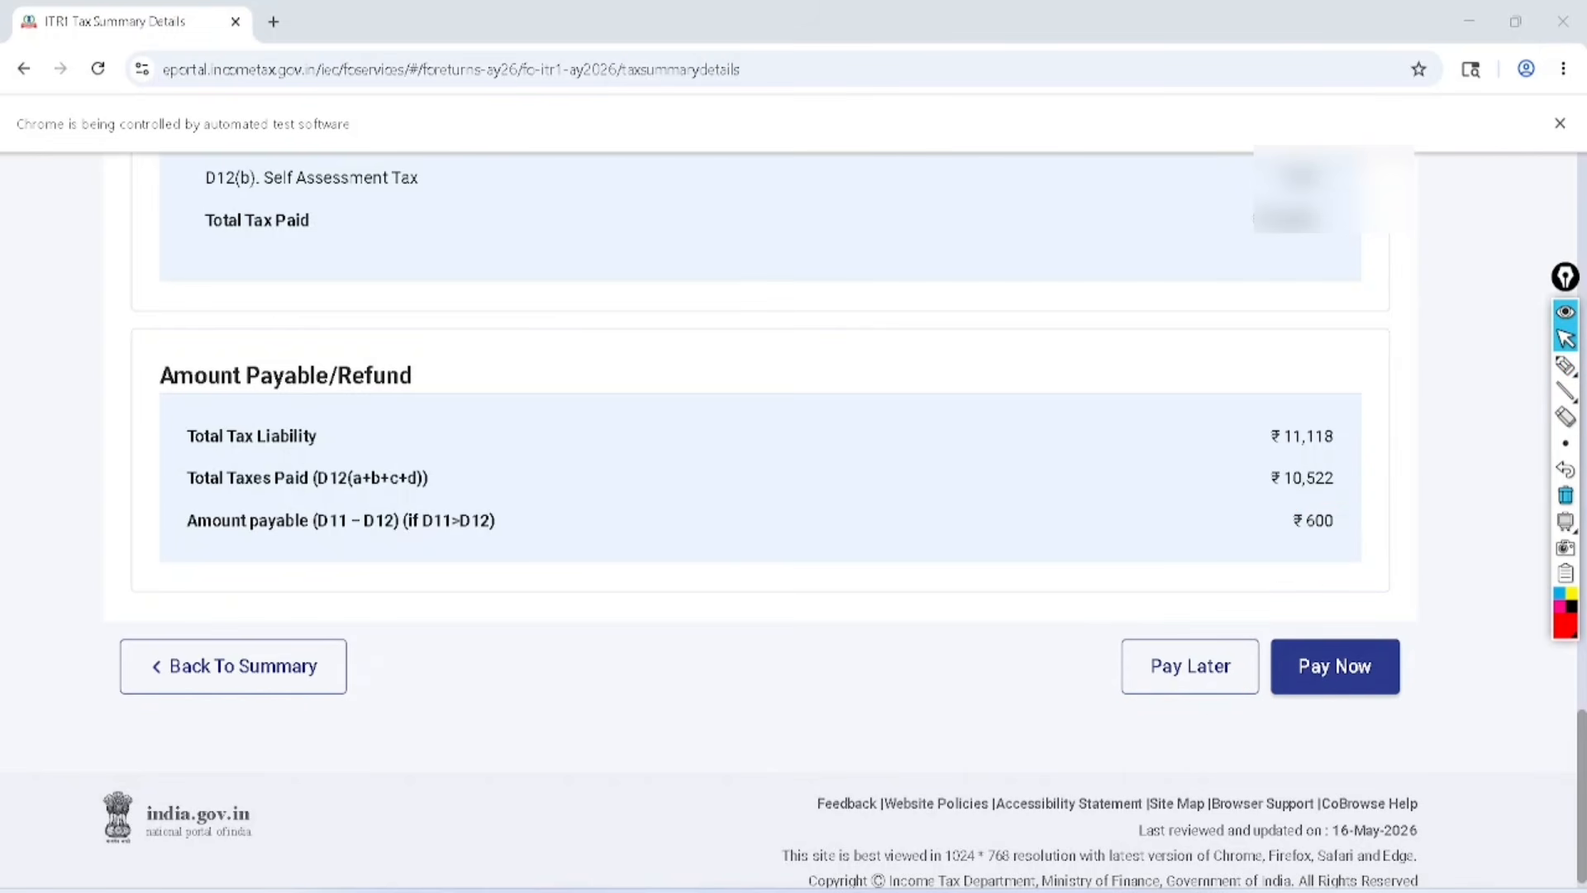
- Choose to pay the outstanding tax immediately and accept the redirection to the e-Pay Tax service
click(1336, 667)
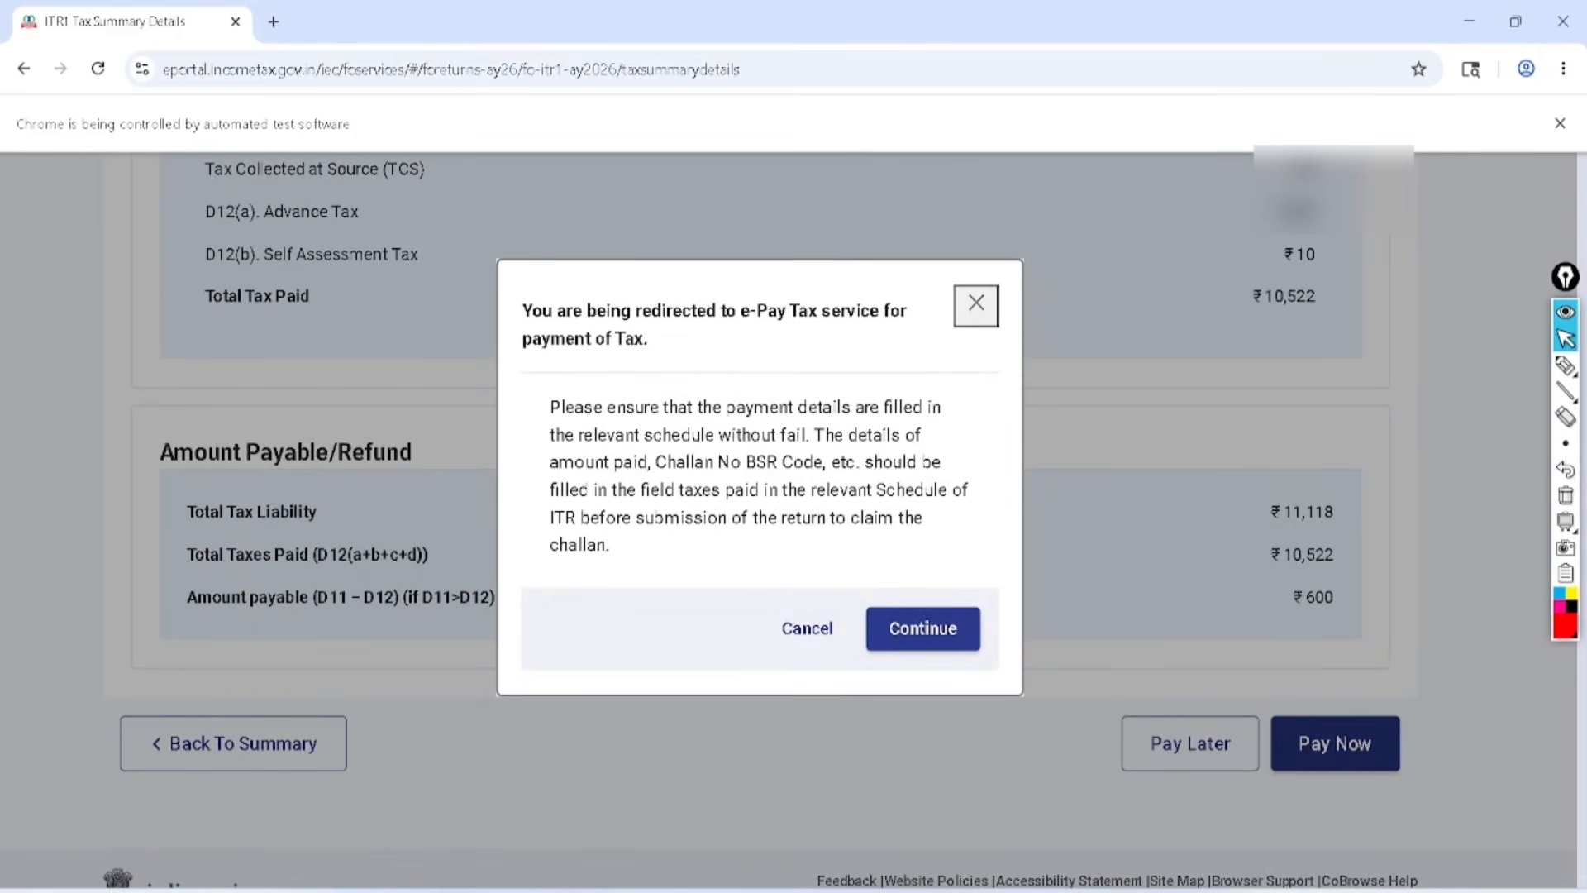
click(924, 628)
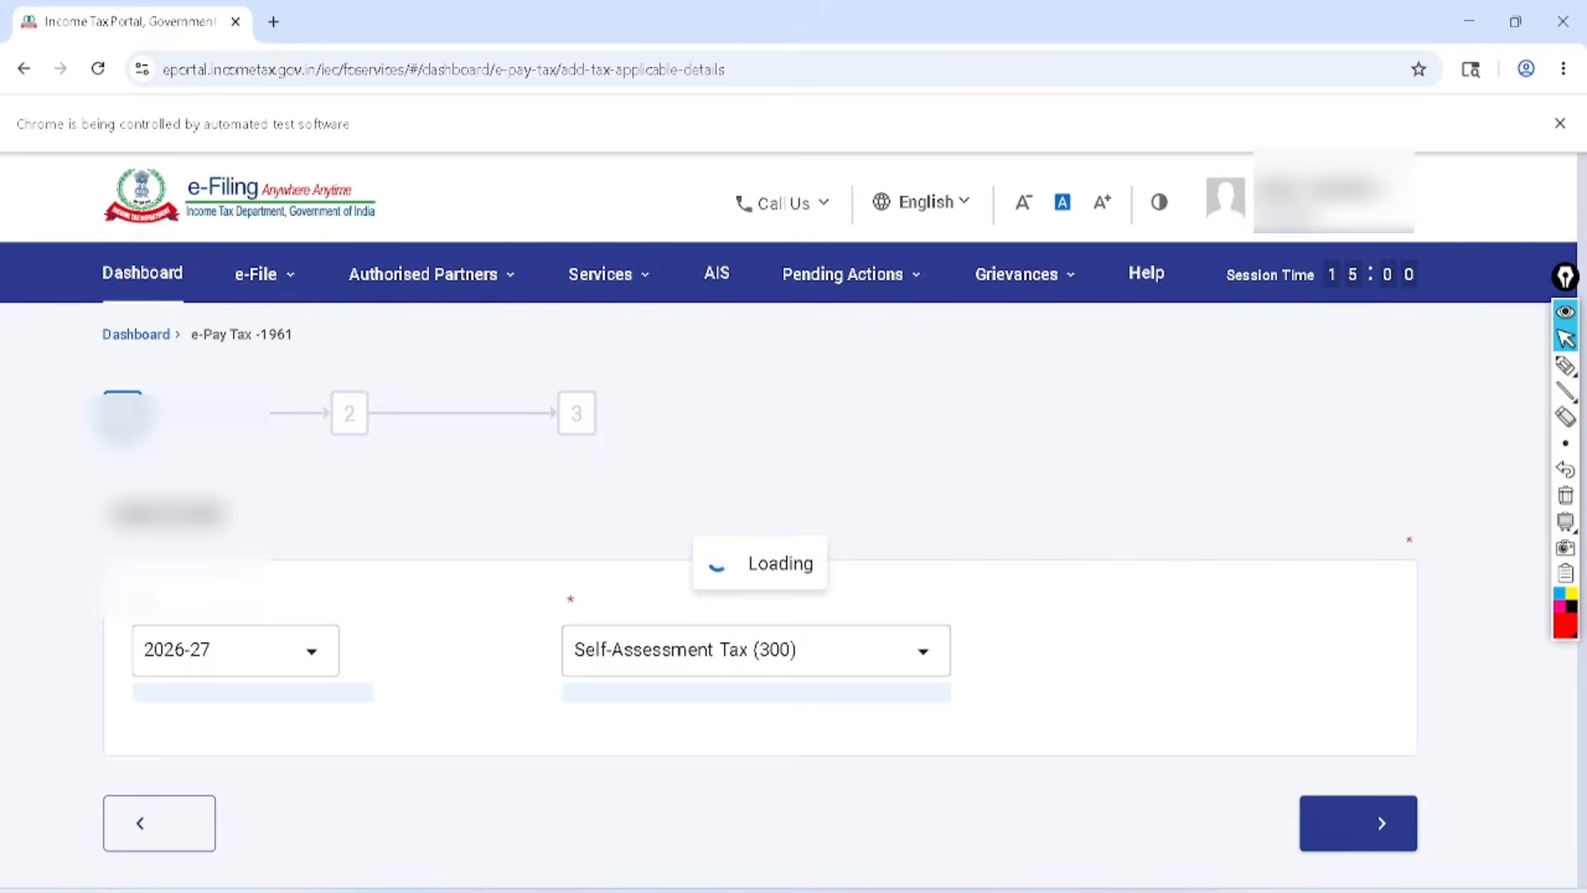
- Circle the assessment year, financial year and type of payment of the new payment in red, and clear the marks
click(1566, 365)
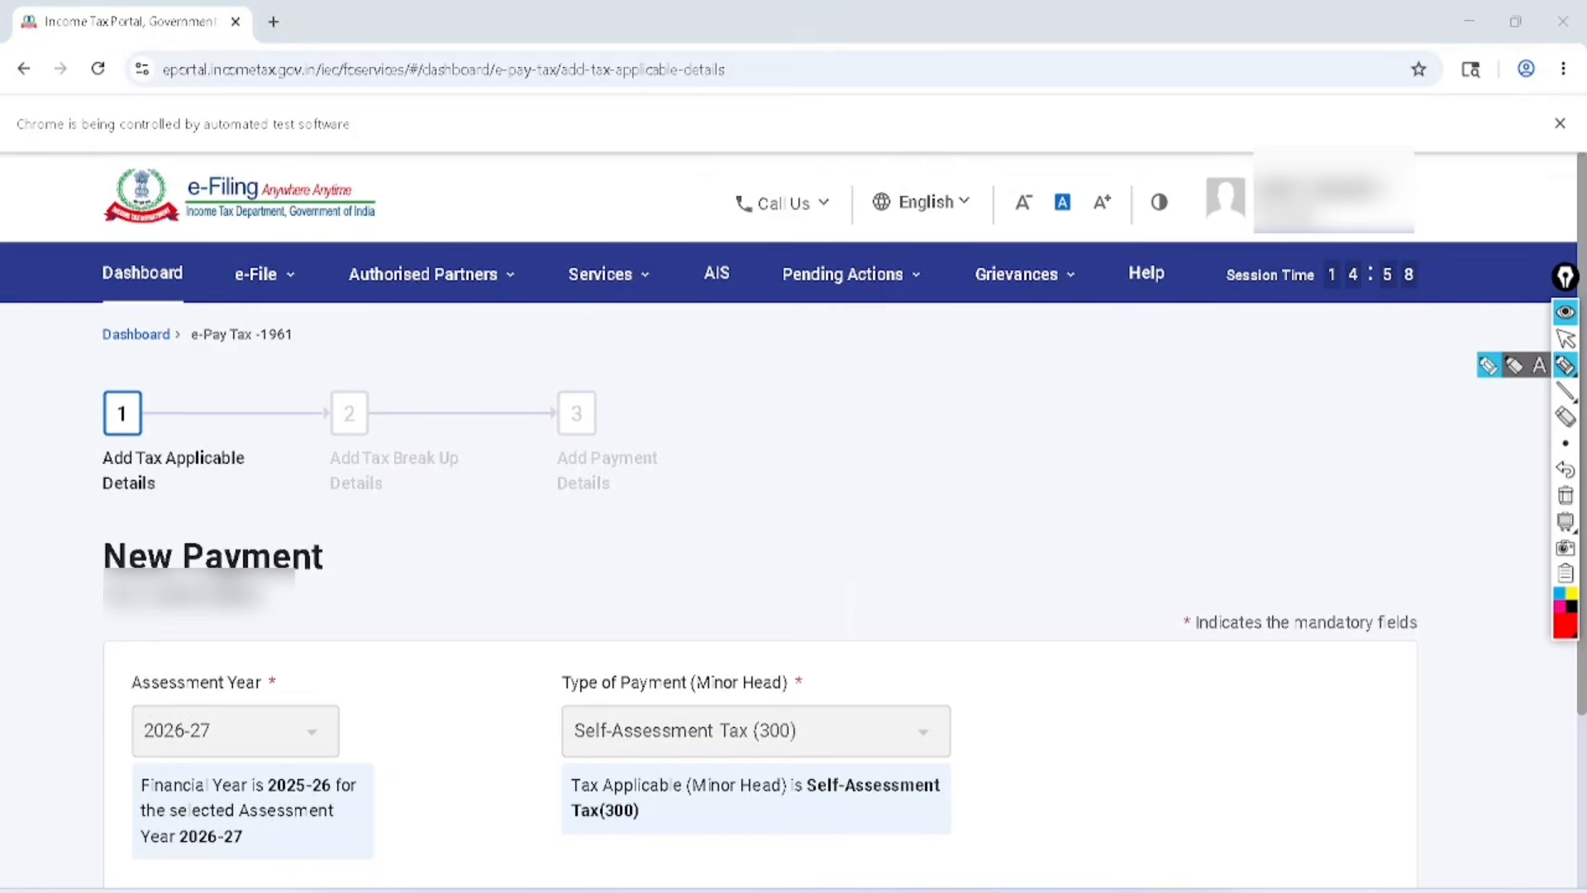
mouse_move(247, 636)
mouse_down()
mouse_move(153, 773)
mouse_move(269, 612)
mouse_move(194, 635)
mouse_up()
mouse_move(326, 729)
mouse_down()
mouse_move(331, 823)
mouse_move(319, 739)
mouse_up()
drag(796, 632, 527, 767)
mouse_move(582, 814)
mouse_down()
mouse_move(797, 661)
mouse_move(762, 639)
mouse_up()
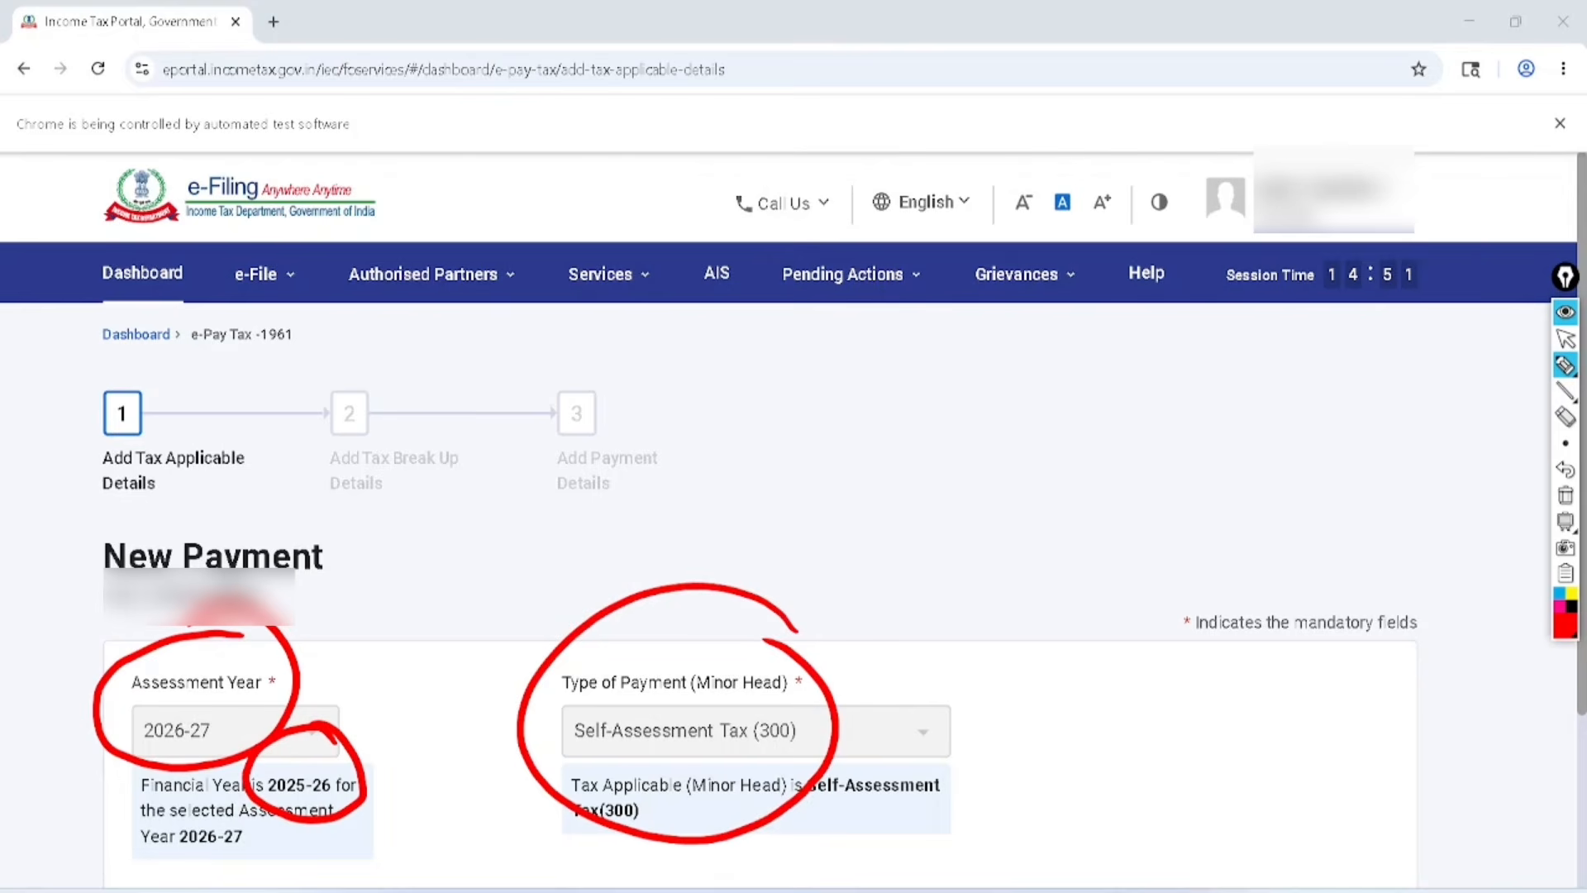
click(1566, 338)
- Accept the prefilled assessment year and Self-Assessment Tax (300) payment type and continue to the tax break-up details
scroll(794, 513, down, 4)
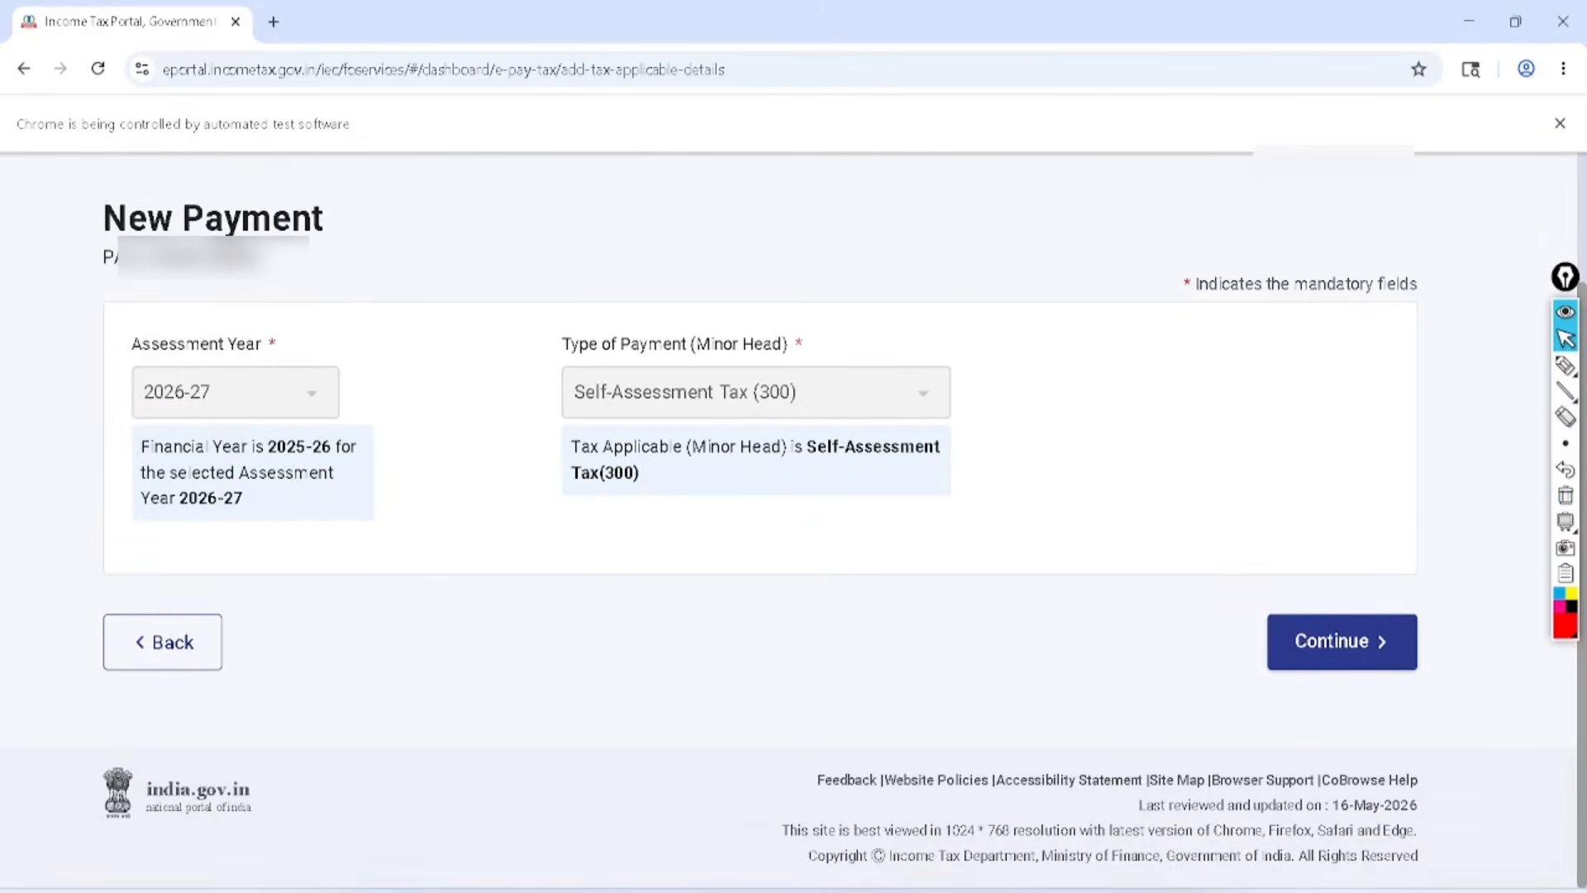
click(1344, 641)
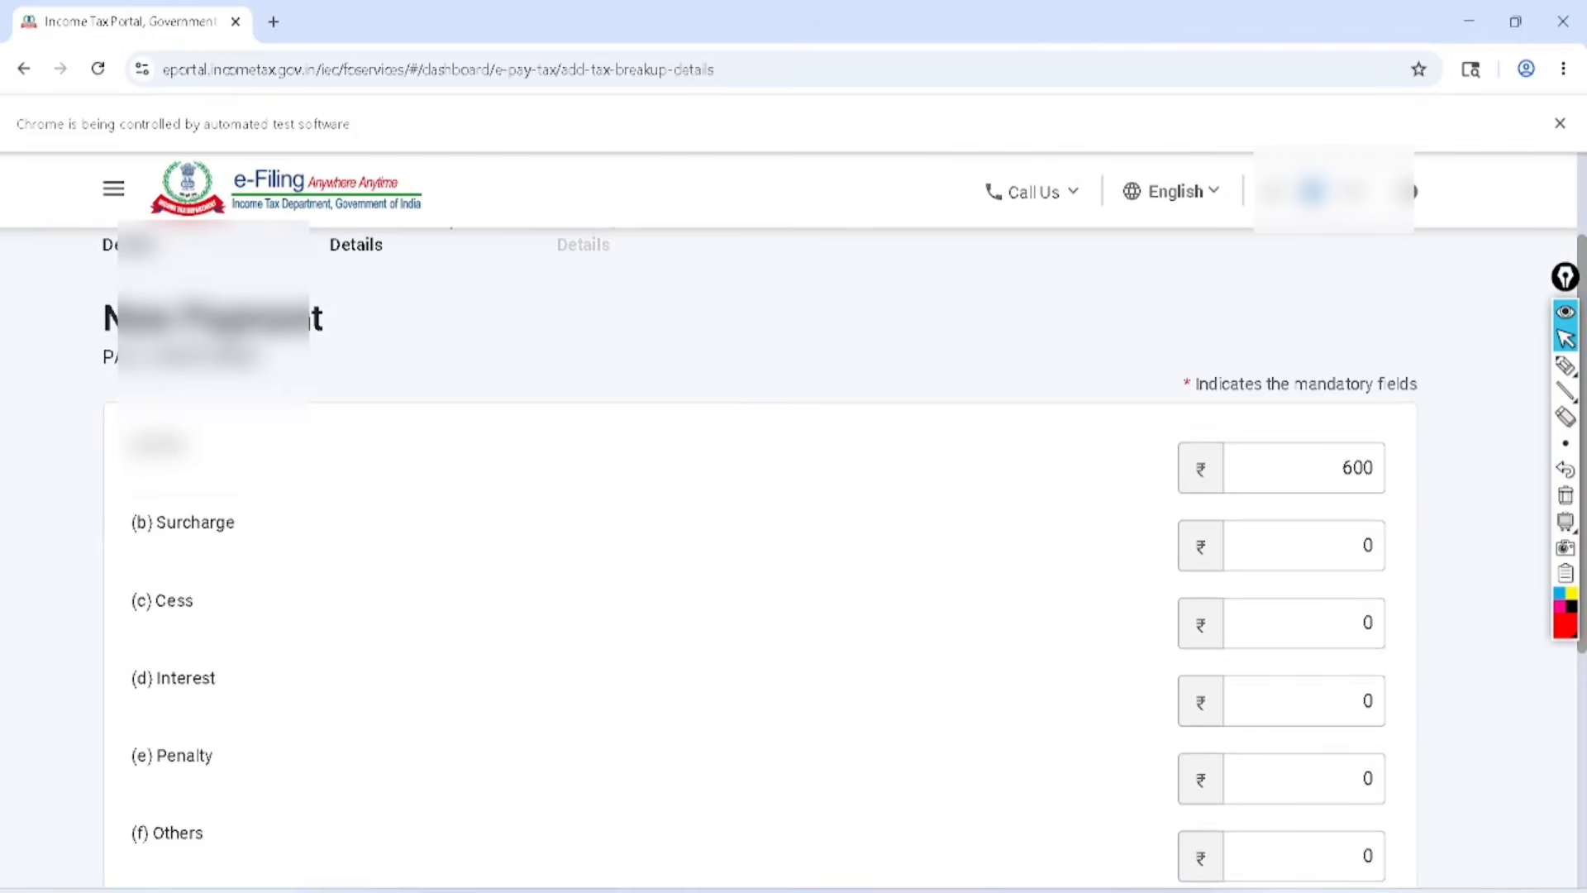
- Circle the tax amount and the total in words in the tax break-up, and clear the marks
scroll(794, 513, down, 3)
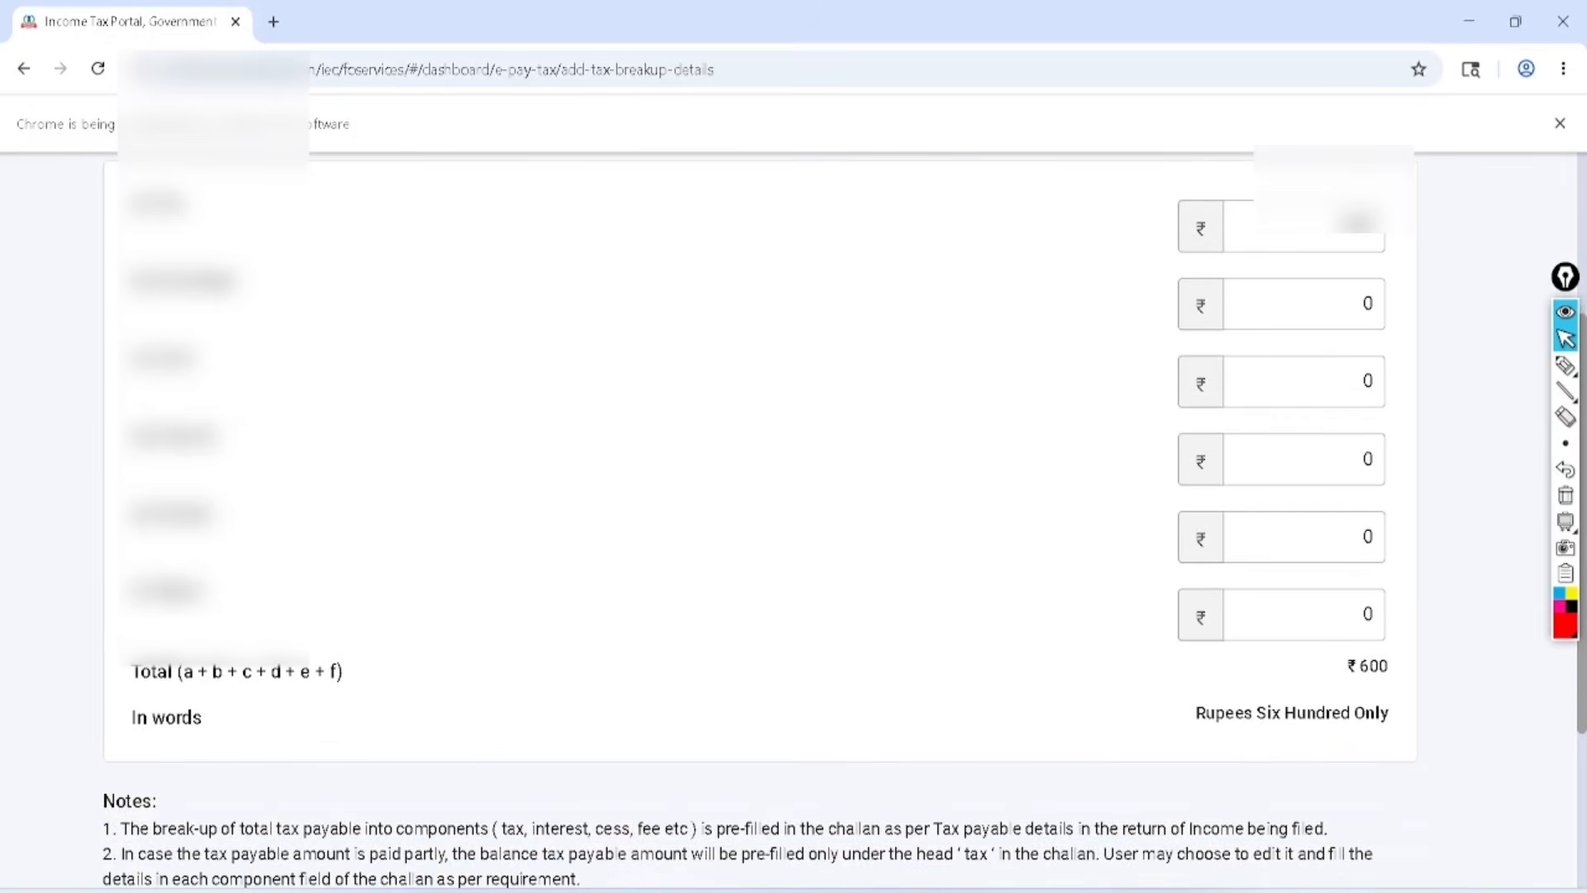
click(1566, 365)
mouse_move(1396, 167)
mouse_down()
mouse_move(1290, 207)
mouse_move(1397, 177)
mouse_move(1376, 173)
mouse_up()
mouse_move(1166, 759)
mouse_down()
mouse_move(1378, 694)
mouse_move(1149, 729)
mouse_up()
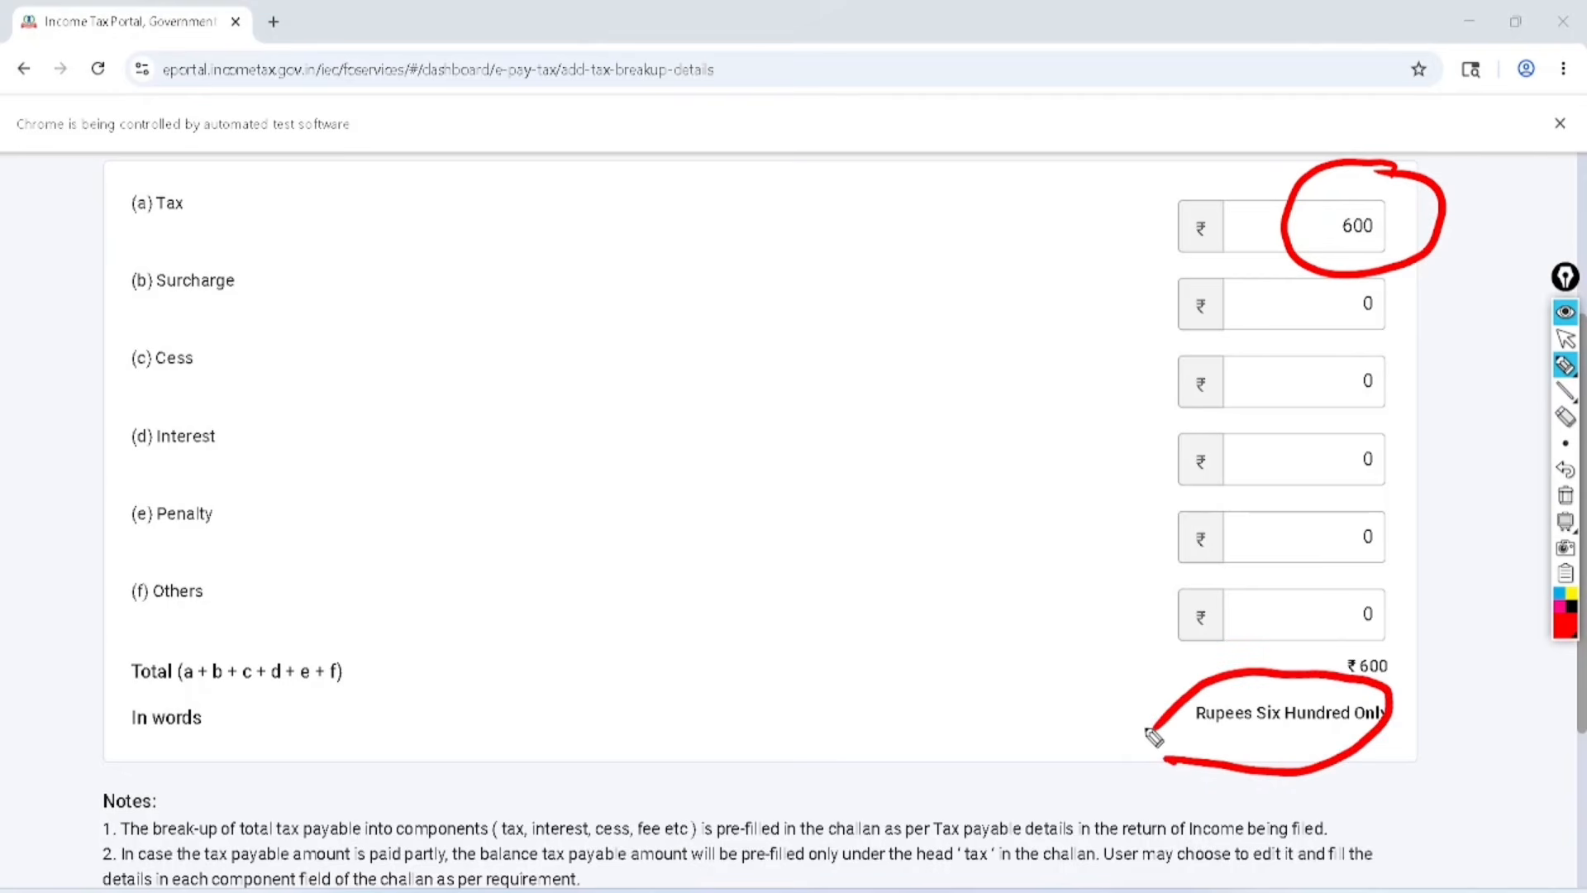
click(1566, 338)
- Accept the prefilled tax break-up and continue to the payment details
scroll(793, 496, down, 3)
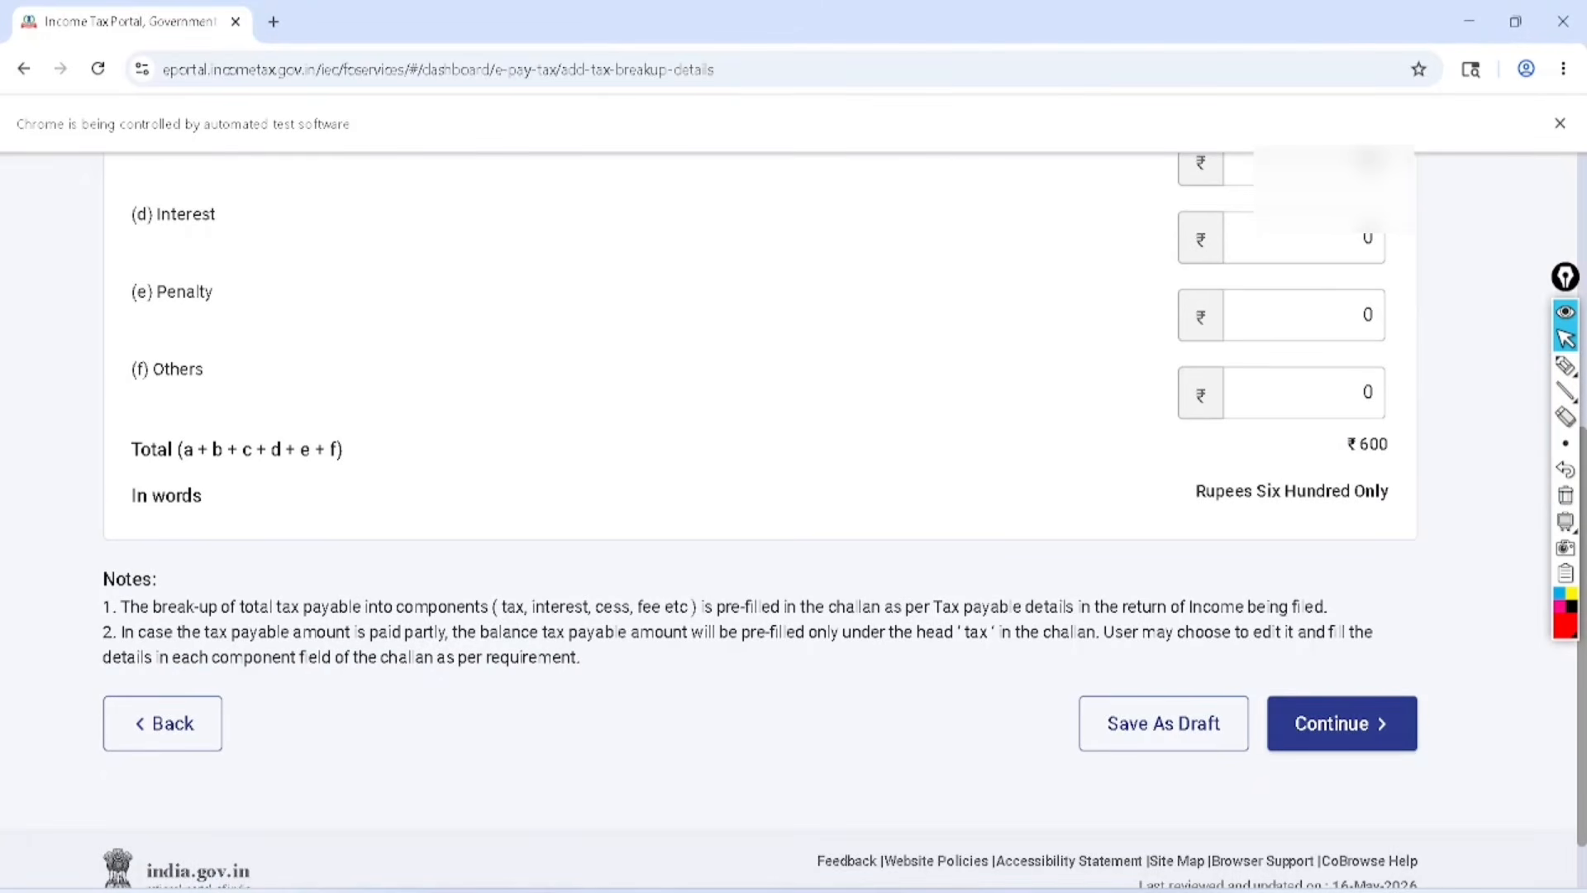
scroll(793, 496, down, 1)
click(1342, 643)
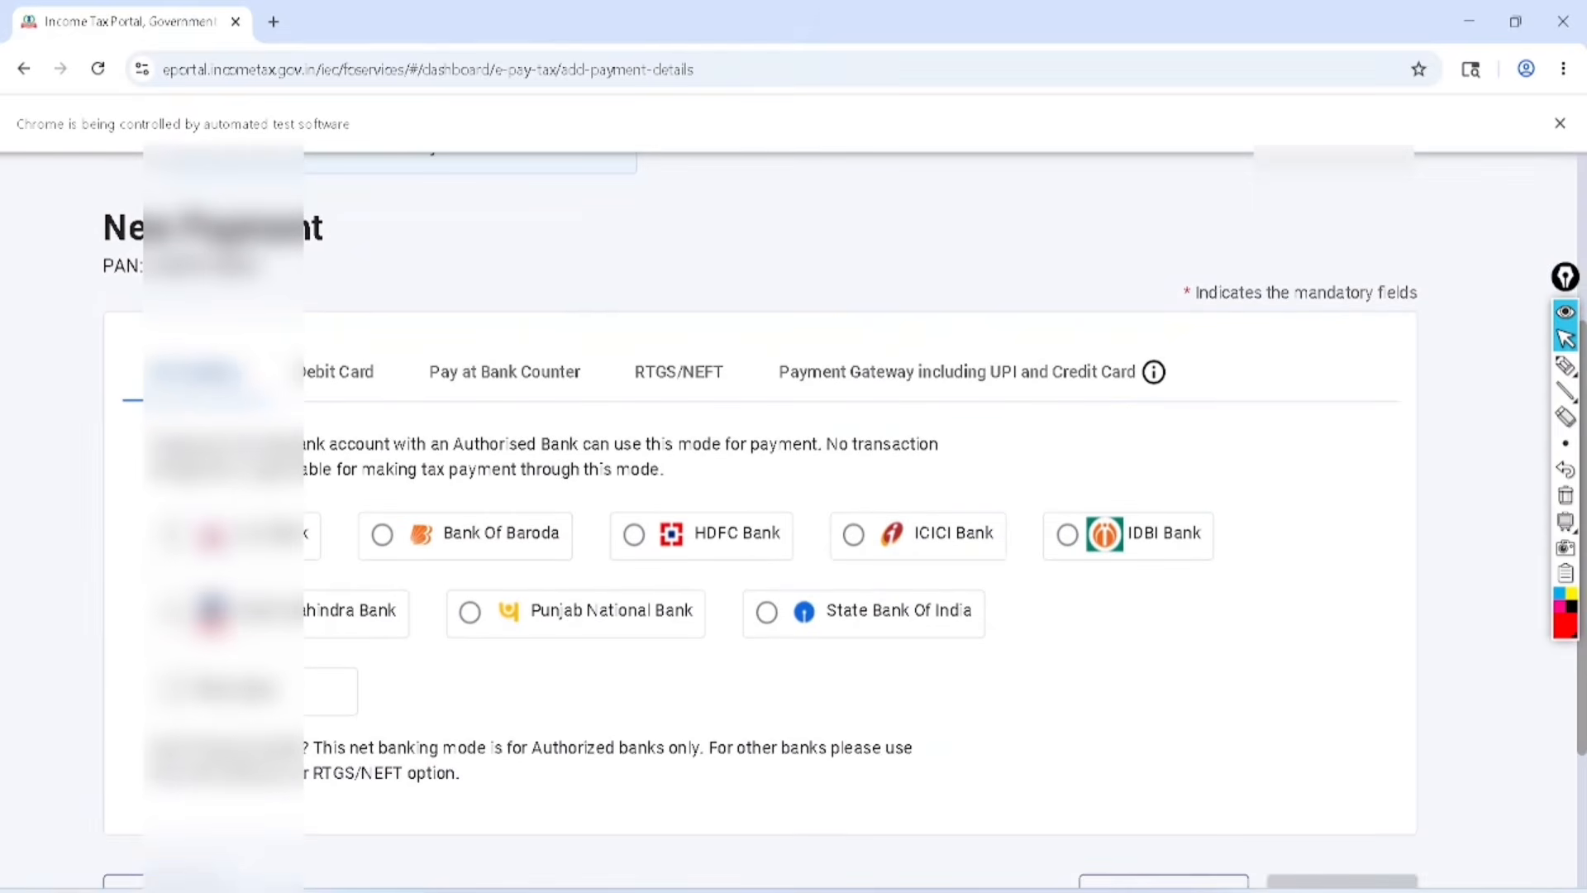
- Circle the Net Banking, Debit Card, Pay at Bank Counter, RTGS/NEFT and Payment Gateway modes in red, ticking UPI and Credit Card
click(1565, 365)
mouse_move(217, 316)
mouse_down()
mouse_move(198, 411)
mouse_move(219, 319)
mouse_up()
mouse_move(359, 318)
mouse_down()
mouse_move(283, 362)
mouse_move(396, 364)
mouse_move(351, 306)
mouse_up()
mouse_move(541, 319)
mouse_down()
mouse_move(418, 376)
mouse_move(578, 397)
mouse_move(534, 312)
mouse_up()
mouse_move(701, 322)
mouse_down()
mouse_move(644, 416)
mouse_move(703, 333)
mouse_up()
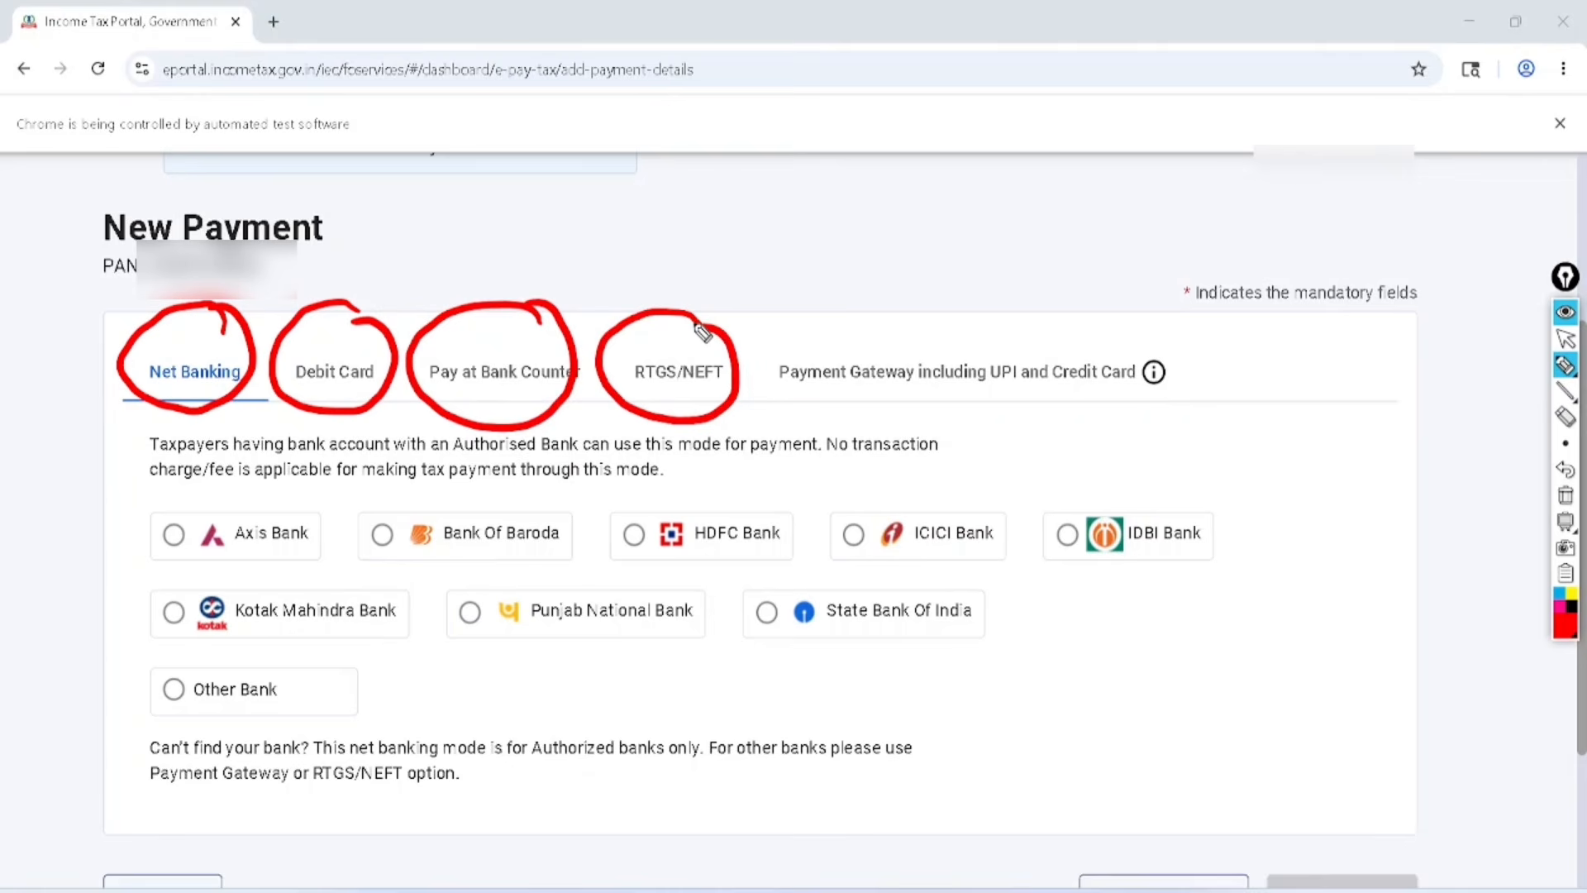
mouse_move(1141, 313)
mouse_down()
mouse_move(787, 342)
mouse_move(1084, 432)
mouse_move(1070, 282)
mouse_up()
drag(986, 343, 1164, 305)
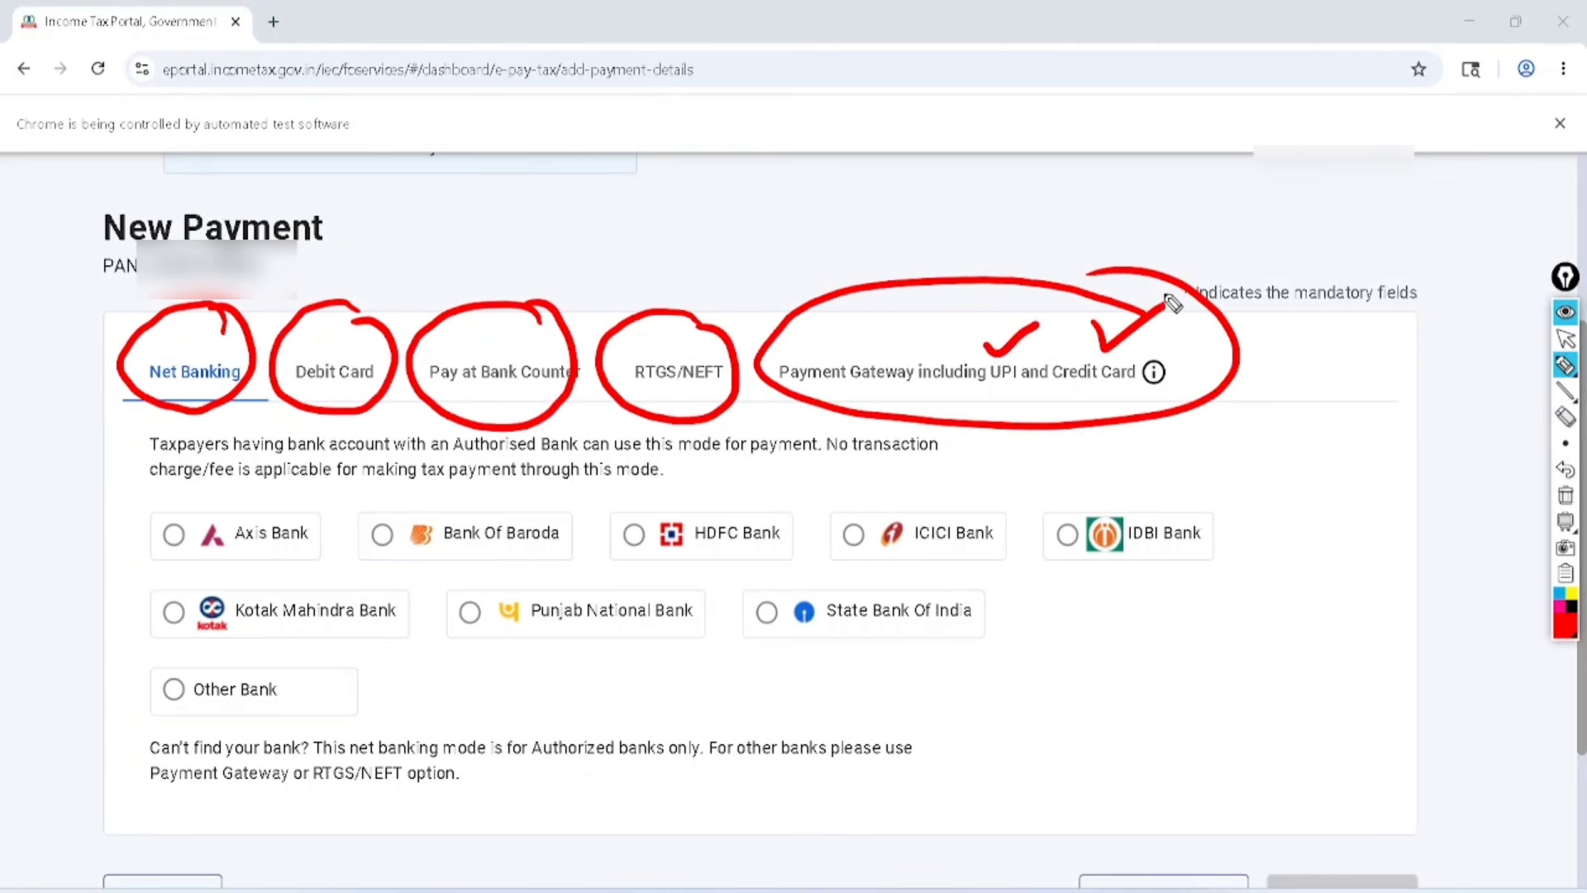
- Tick the Axis, Bank of Baroda, HDFC, ICICI and IDBI net banking options in red, and clear all annotations
drag(241, 529, 354, 444)
drag(458, 521, 552, 447)
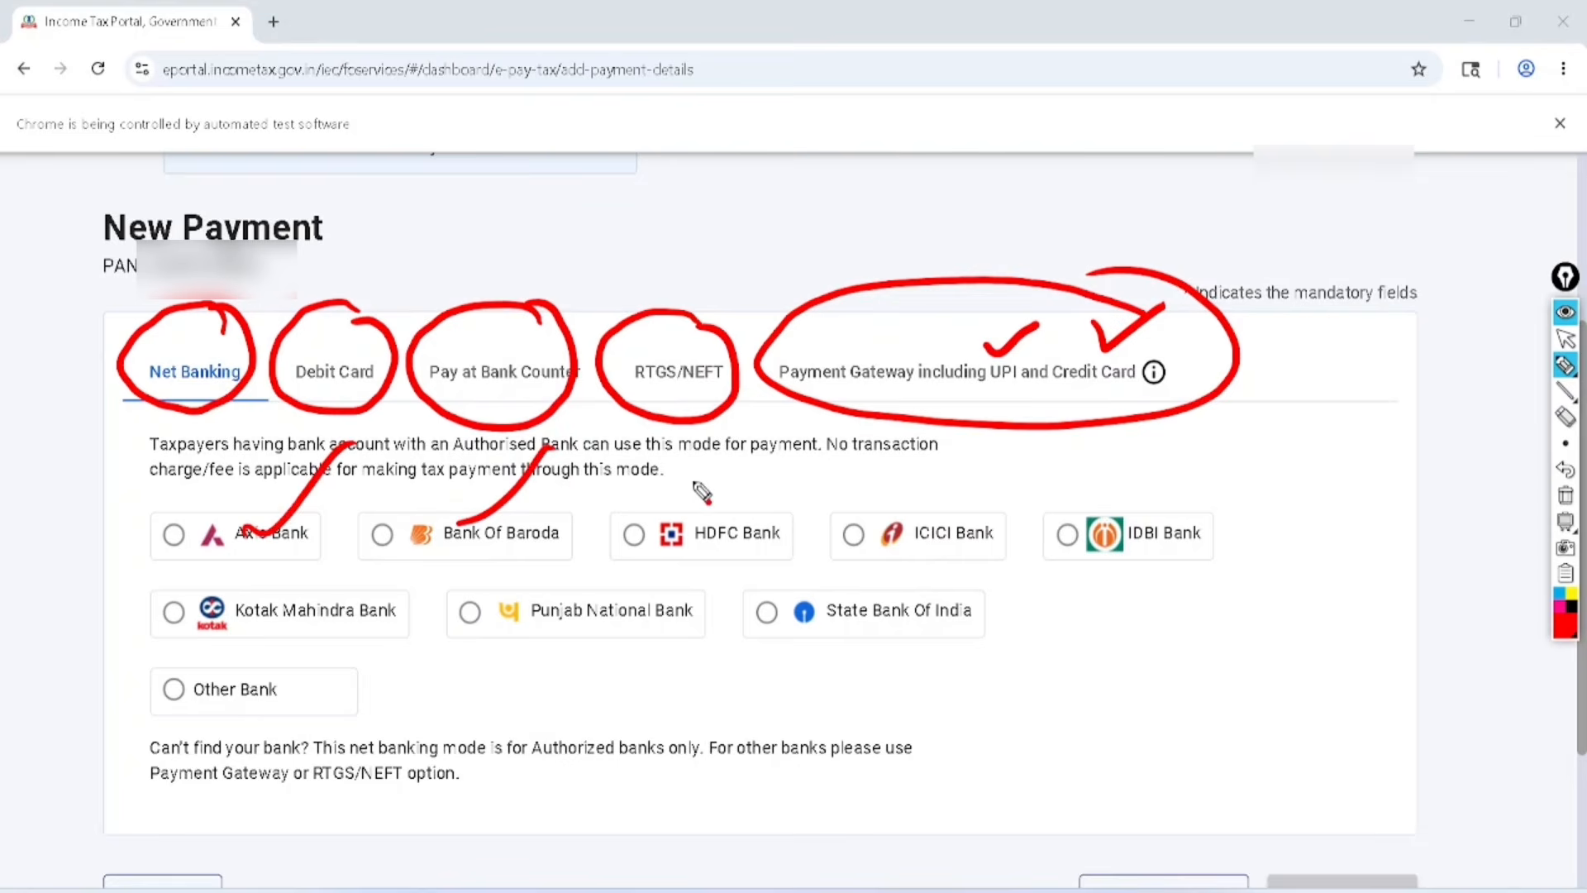
drag(702, 488, 800, 453)
drag(956, 493, 1037, 438)
drag(1104, 497, 1156, 453)
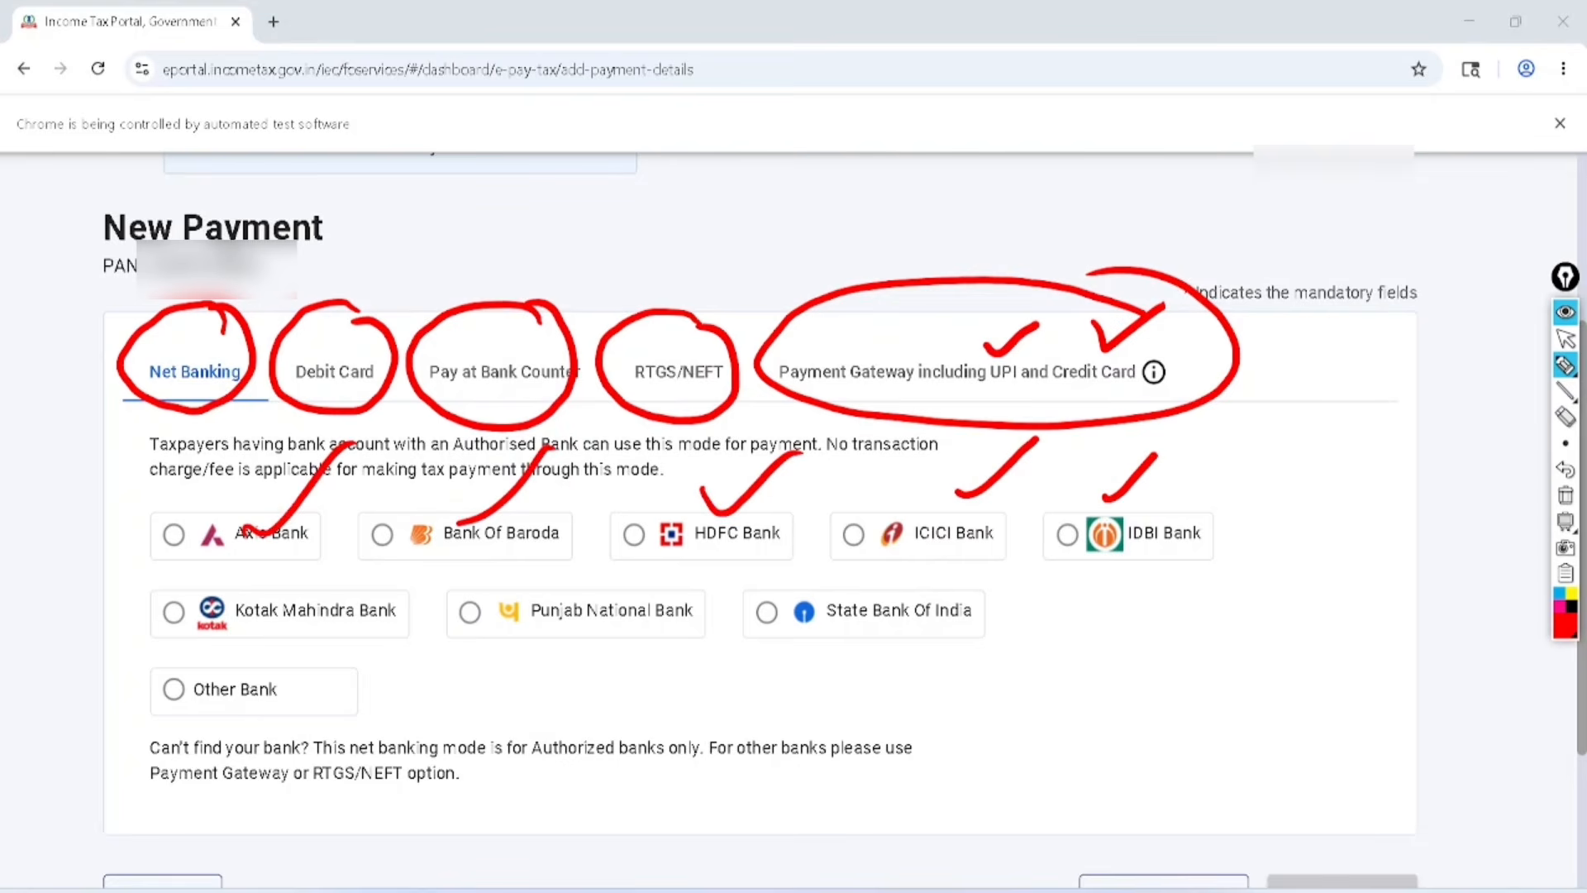
click(1566, 339)
click(1566, 495)
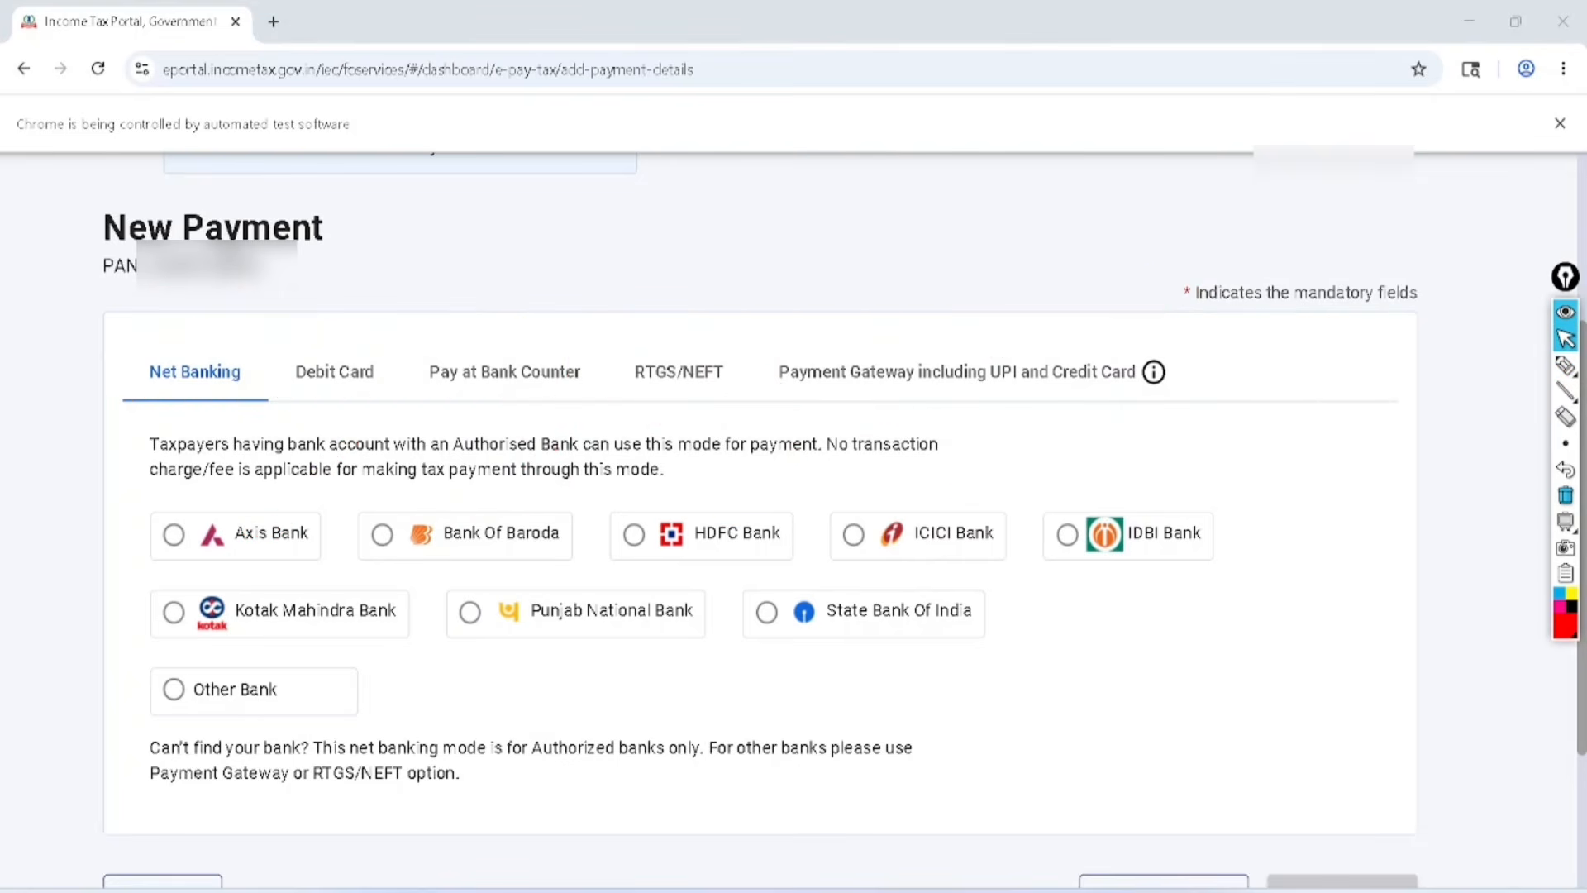
- Switch the net banking choice from Kotak Mahindra Bank to Other Bank and browse its list of additional banks
click(174, 612)
scroll(174, 612, down, 2)
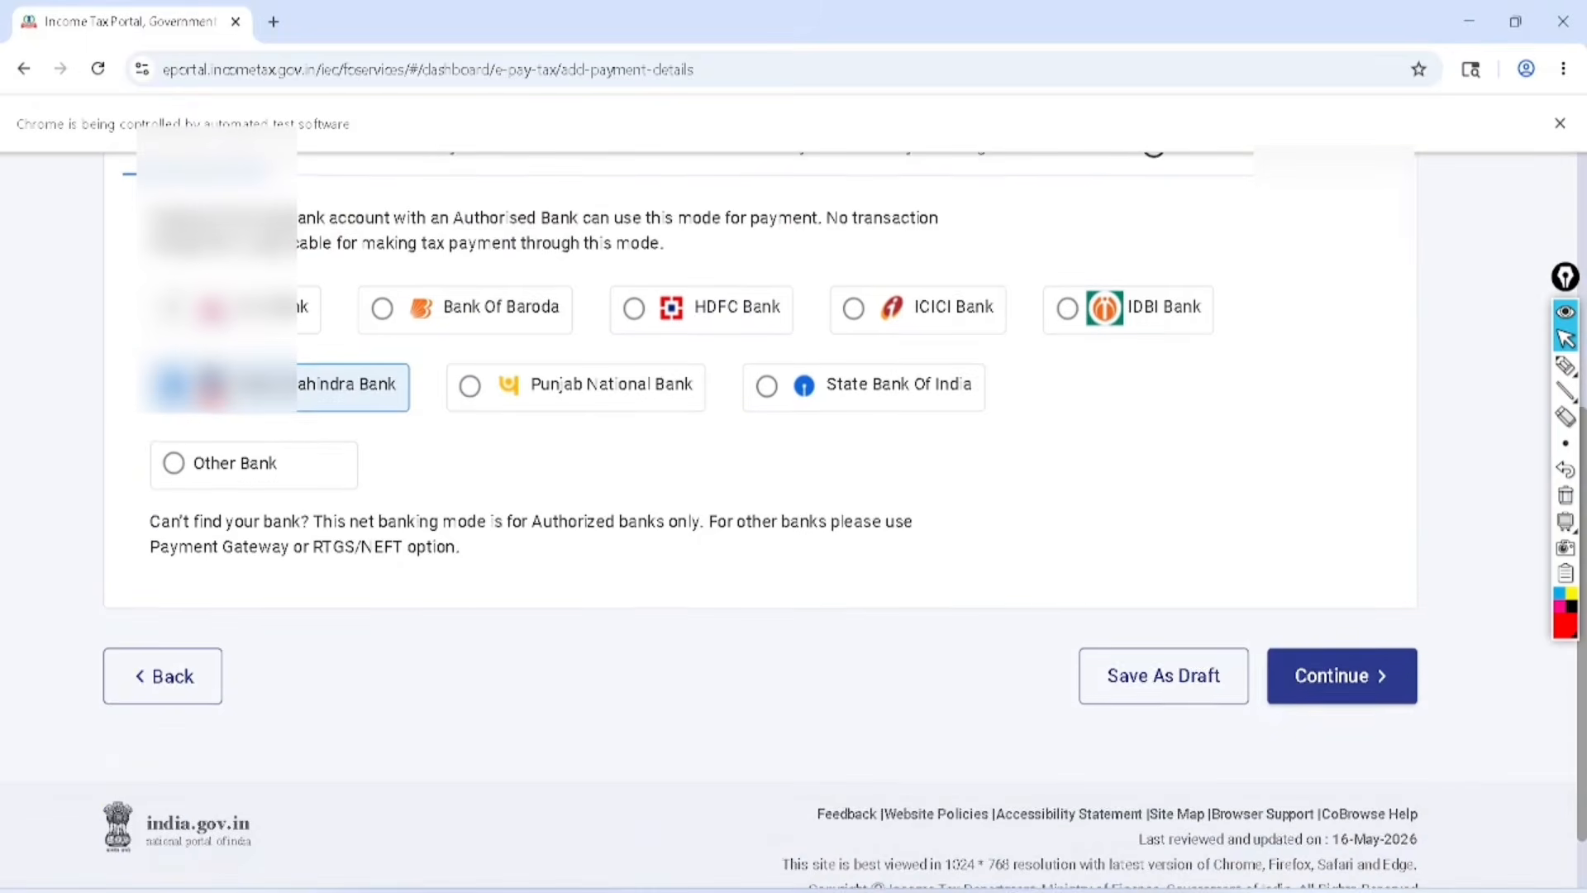
click(173, 462)
click(357, 579)
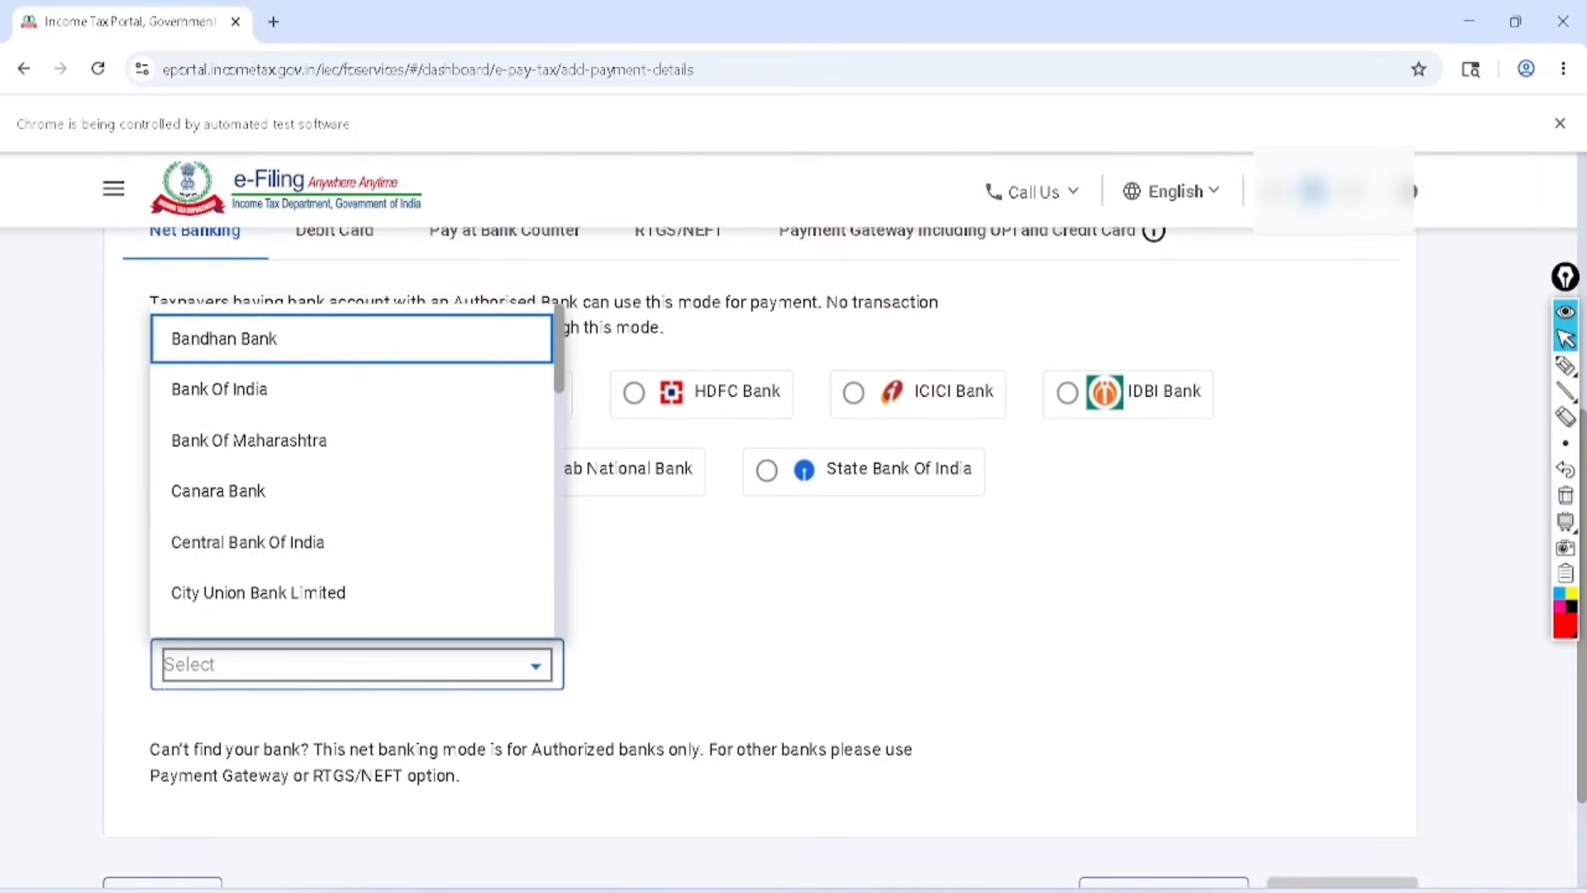
scroll(357, 537, down, 8)
click(744, 612)
- Select Kotak Mahindra Bank for net banking and continue to the payment preview
click(173, 470)
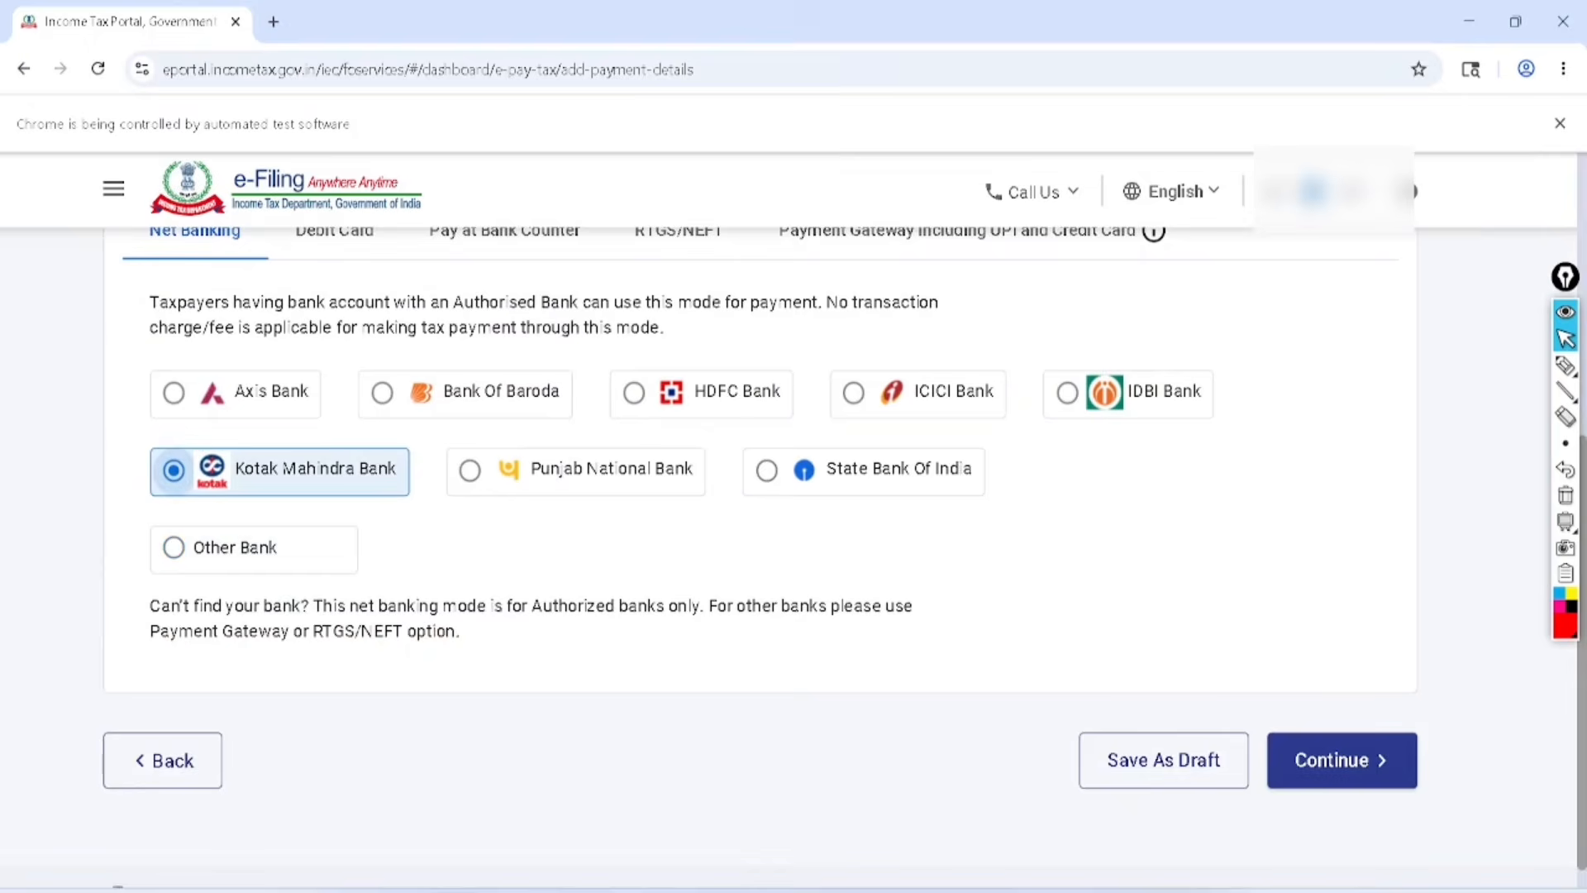
scroll(173, 470, down, 2)
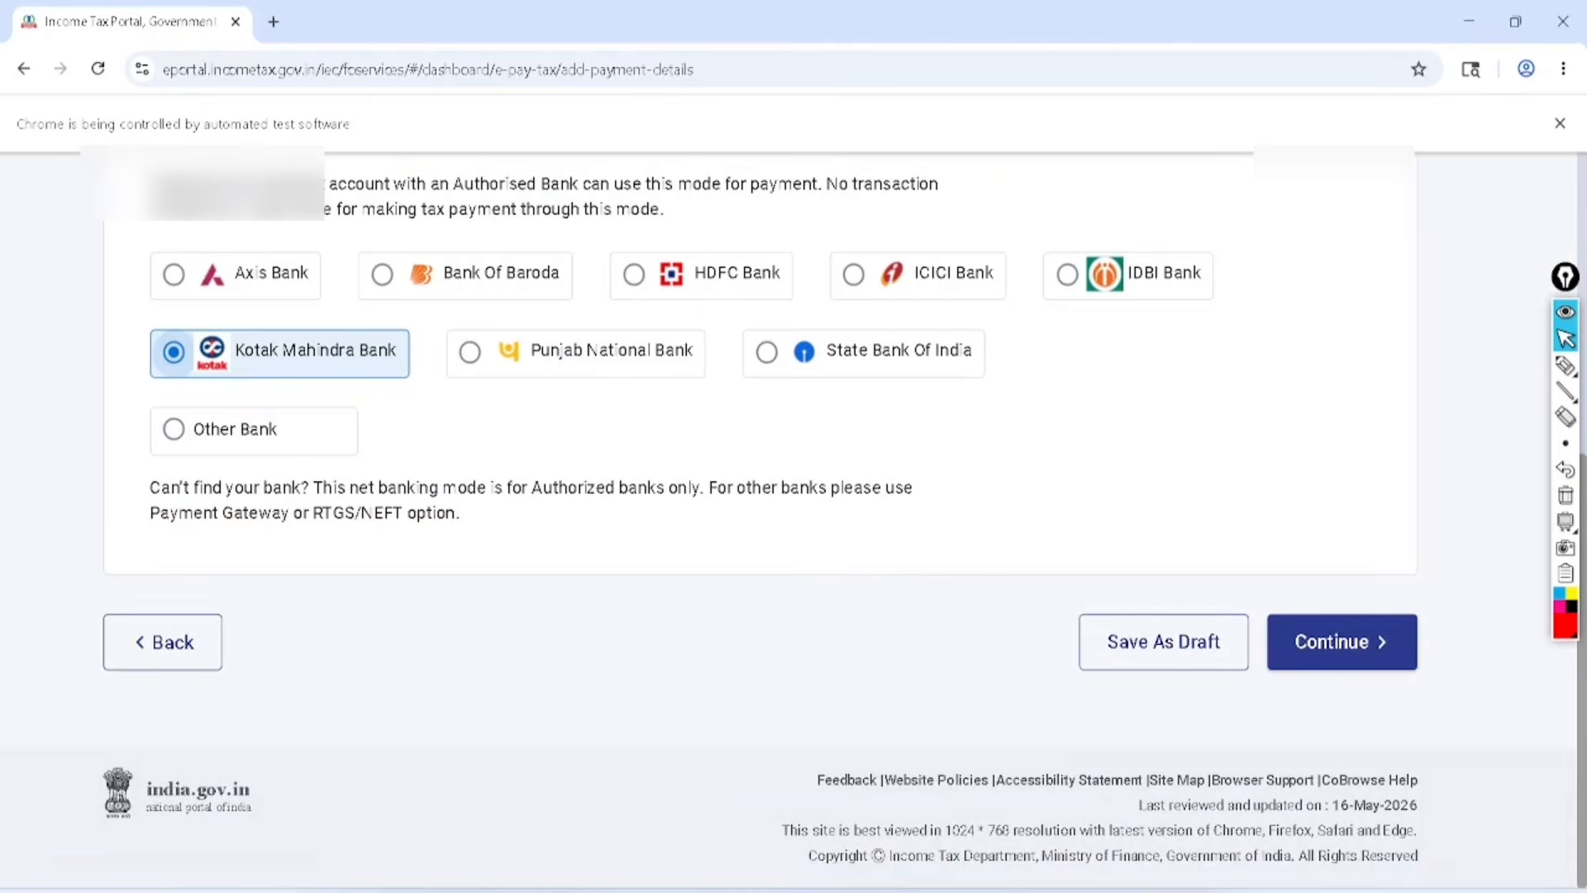
click(1342, 643)
- Circle the assessment year, financial year, major head and minor head in the payment preview in red
scroll(794, 520, down, 6)
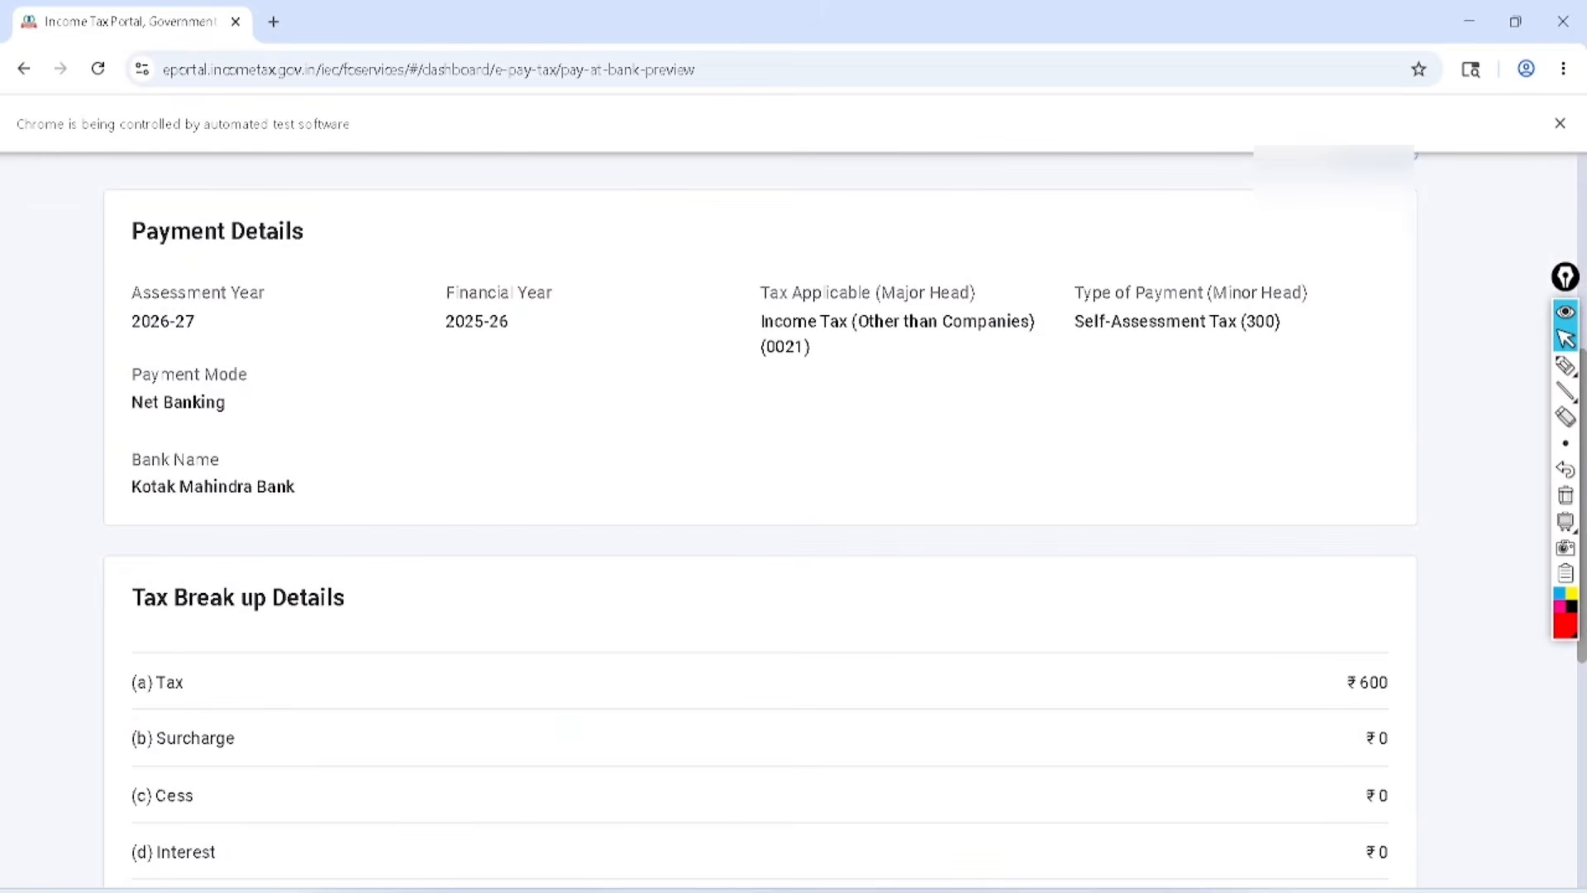
click(1566, 365)
mouse_move(206, 257)
mouse_down()
mouse_move(110, 301)
mouse_move(263, 289)
mouse_move(205, 250)
mouse_up()
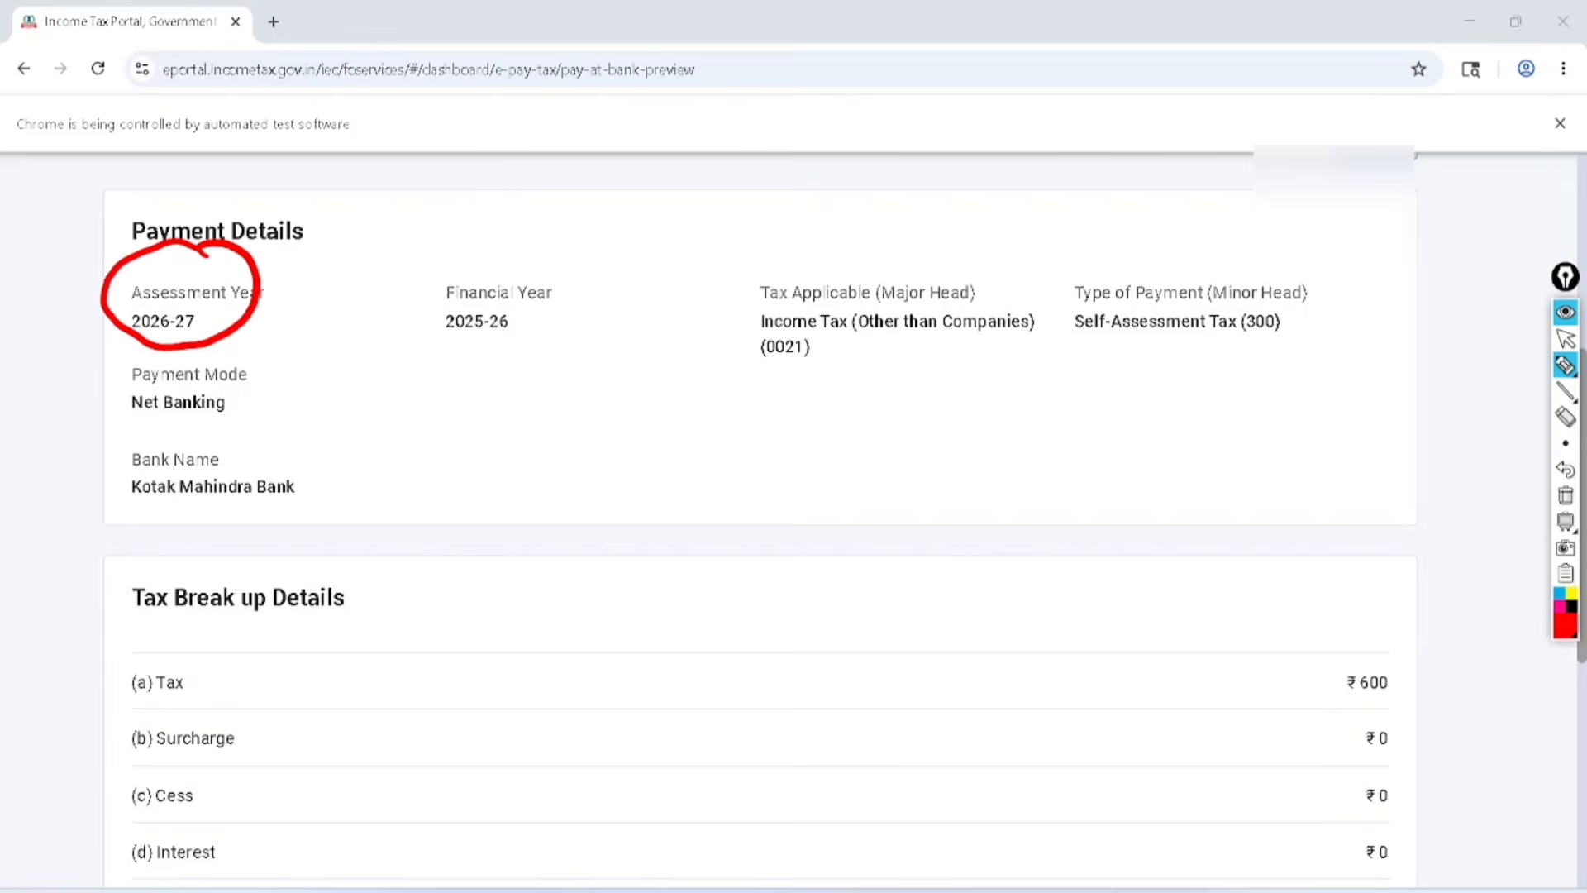
mouse_move(537, 225)
mouse_down()
mouse_move(376, 343)
mouse_move(463, 241)
mouse_up()
mouse_move(864, 222)
mouse_down()
mouse_move(698, 379)
mouse_move(1017, 353)
mouse_move(855, 211)
mouse_up()
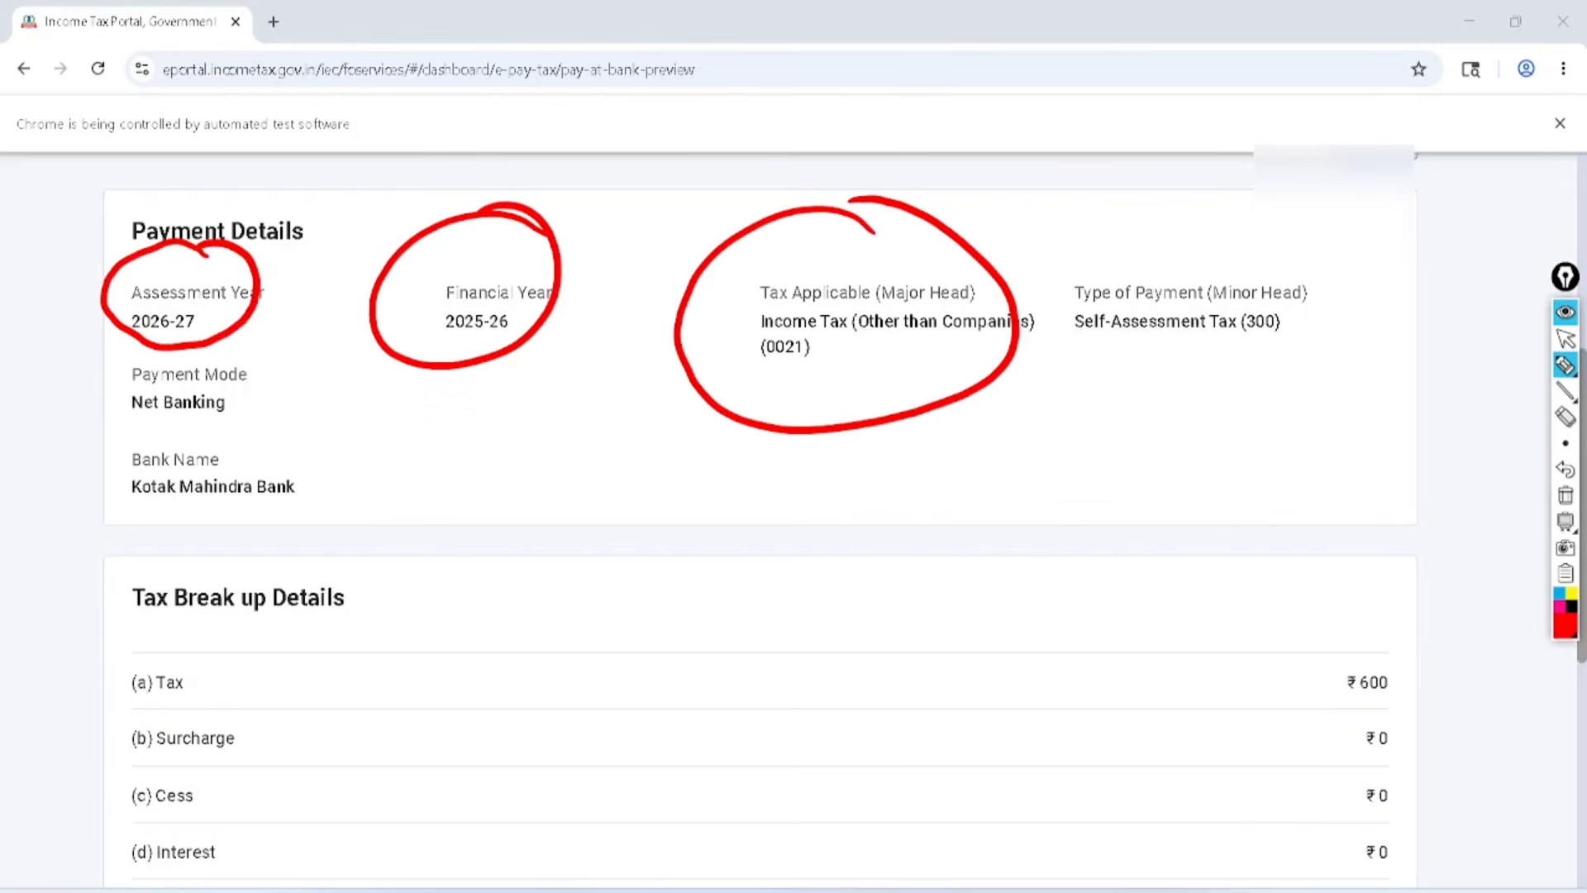
mouse_move(1253, 219)
mouse_down()
mouse_move(1201, 220)
mouse_move(1339, 383)
mouse_move(1227, 238)
mouse_up()
mouse_move(194, 341)
mouse_down()
mouse_move(85, 397)
mouse_move(280, 400)
mouse_move(131, 344)
mouse_up()
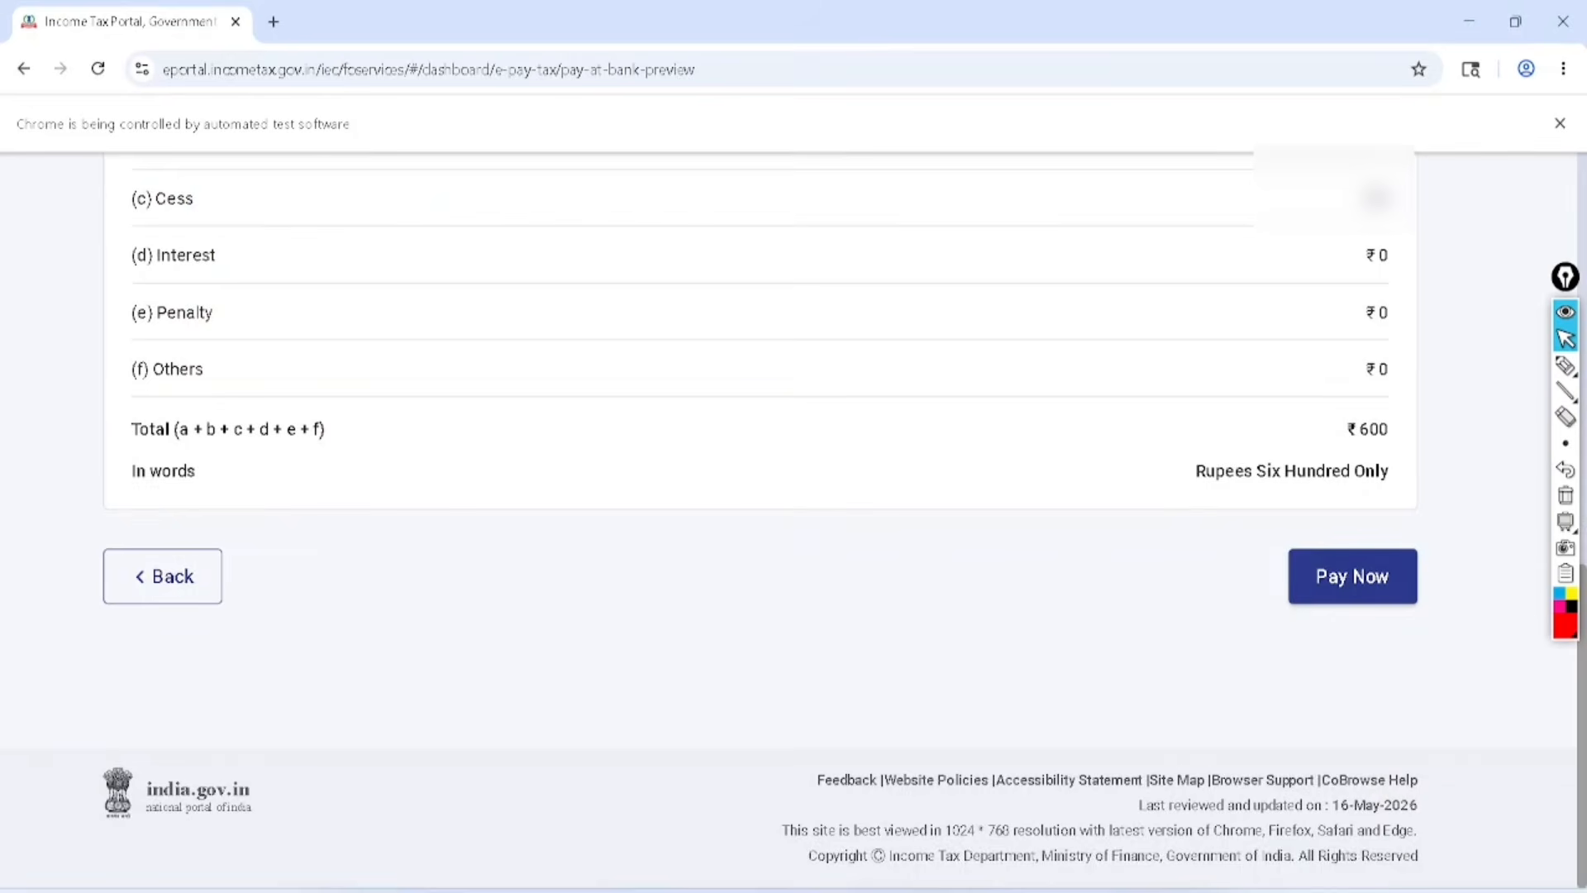
- Proceed to pay the previewed tax, agree to the terms and conditions, and submit the payment to the bank
click(1353, 577)
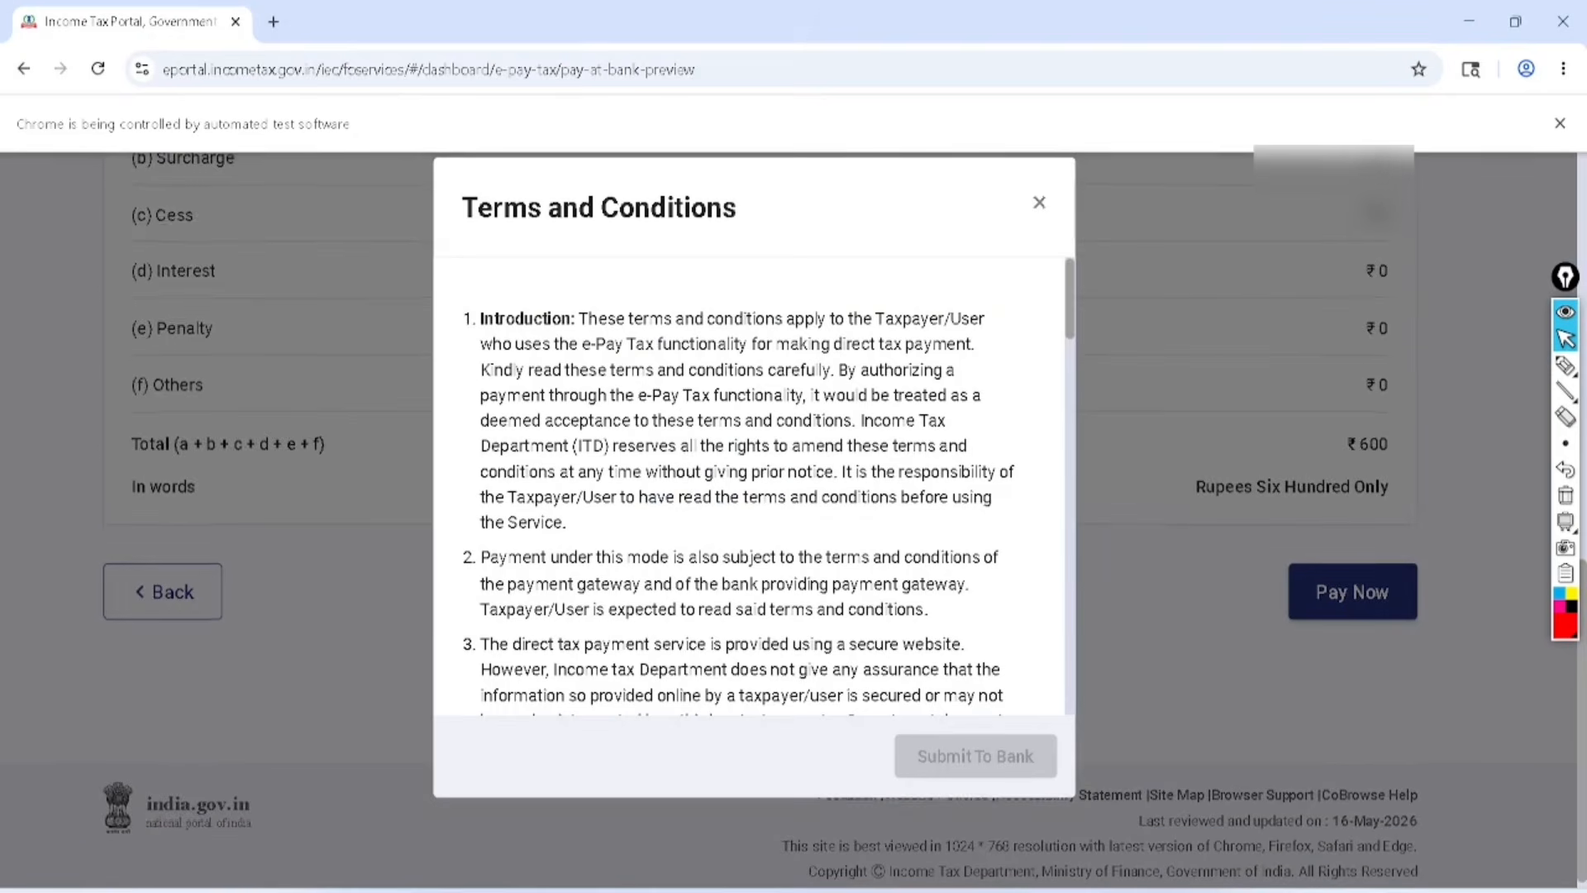
scroll(754, 486, down, 6)
scroll(749, 479, down, 10)
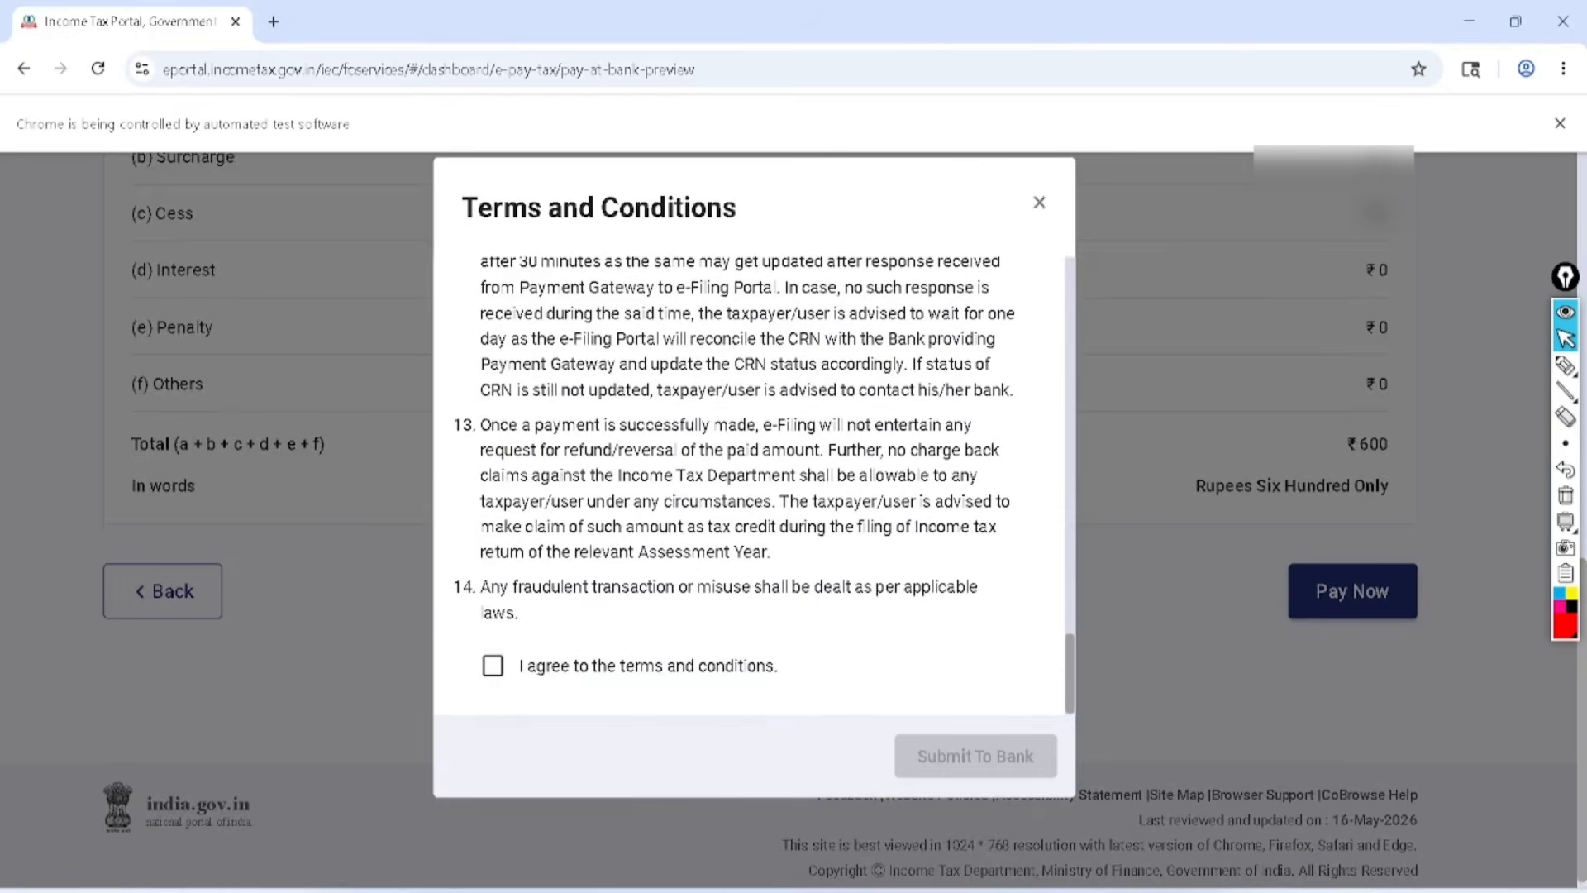
click(492, 666)
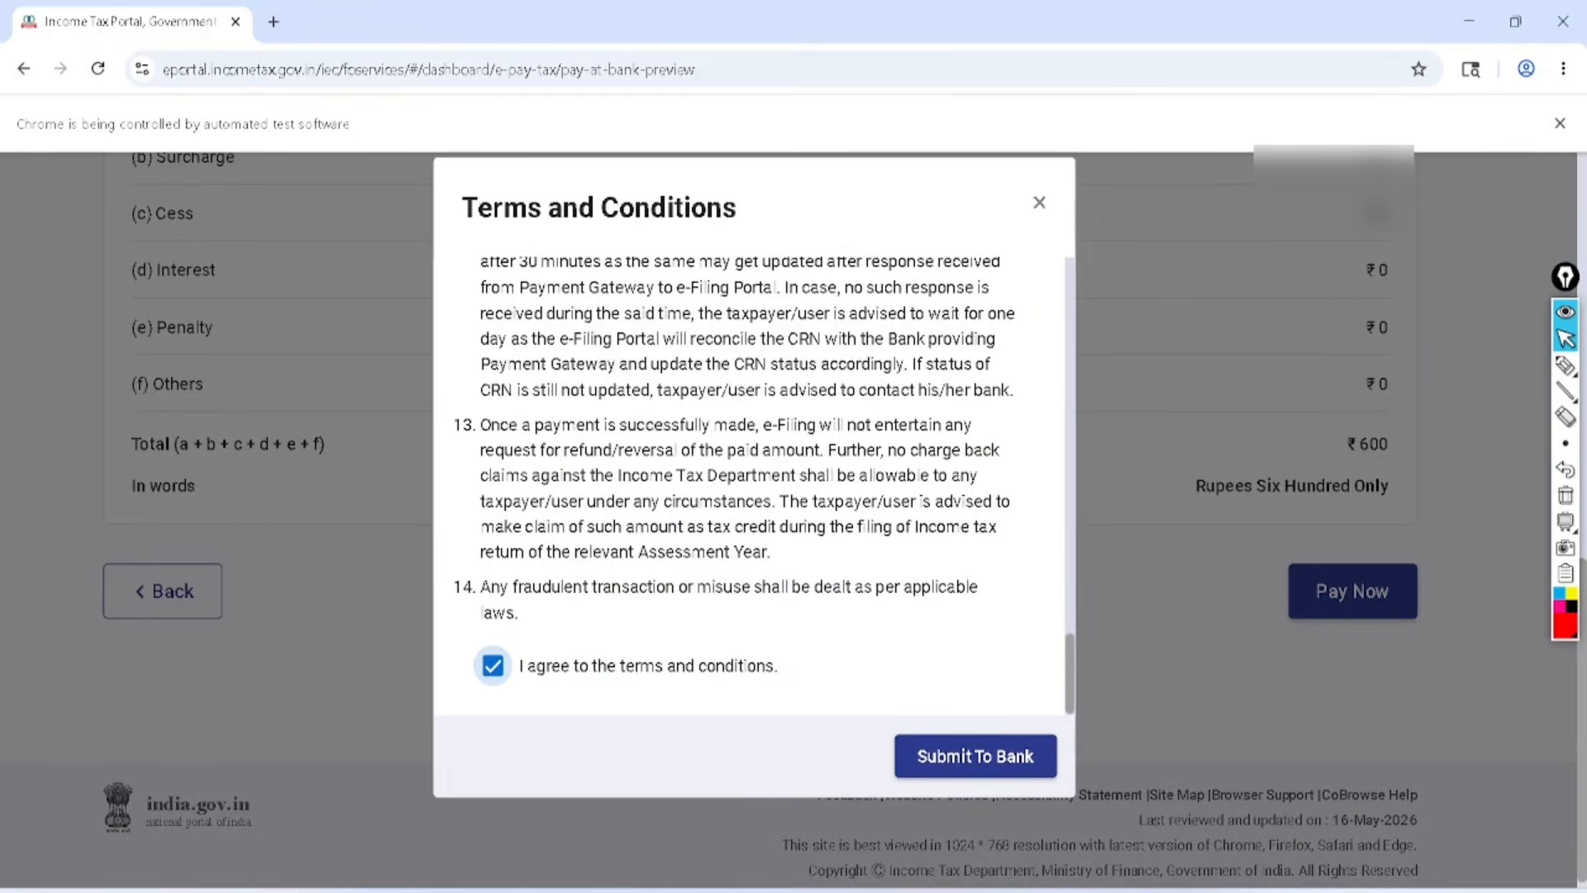
click(976, 756)
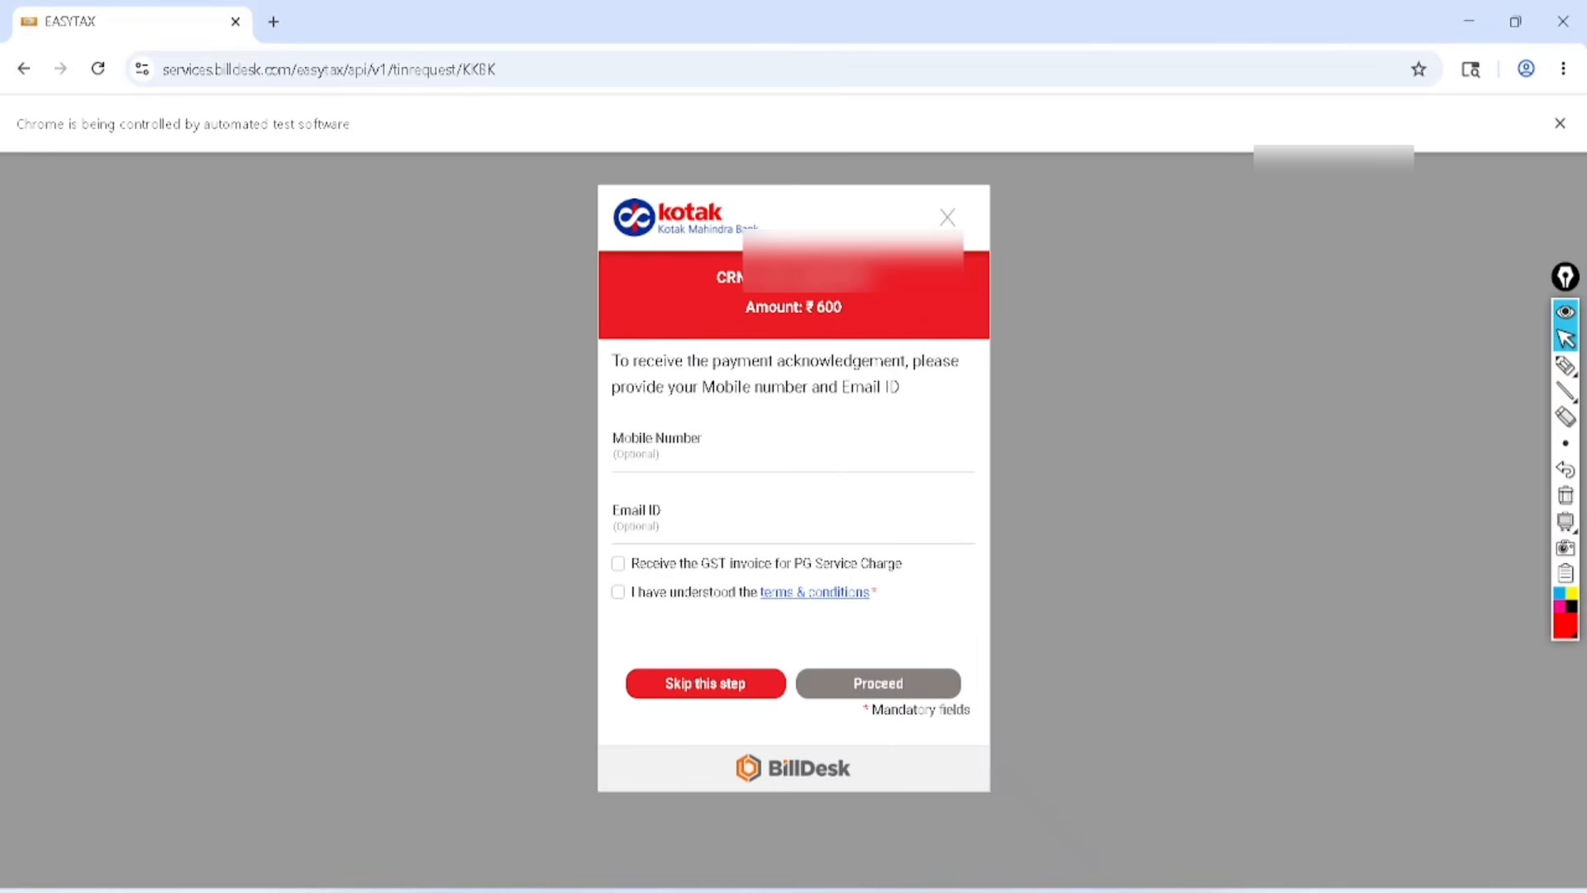
- Accept the BillDesk terms, skip the optional contact details, and choose UPI with the QR code shown for payment
click(618, 592)
click(716, 677)
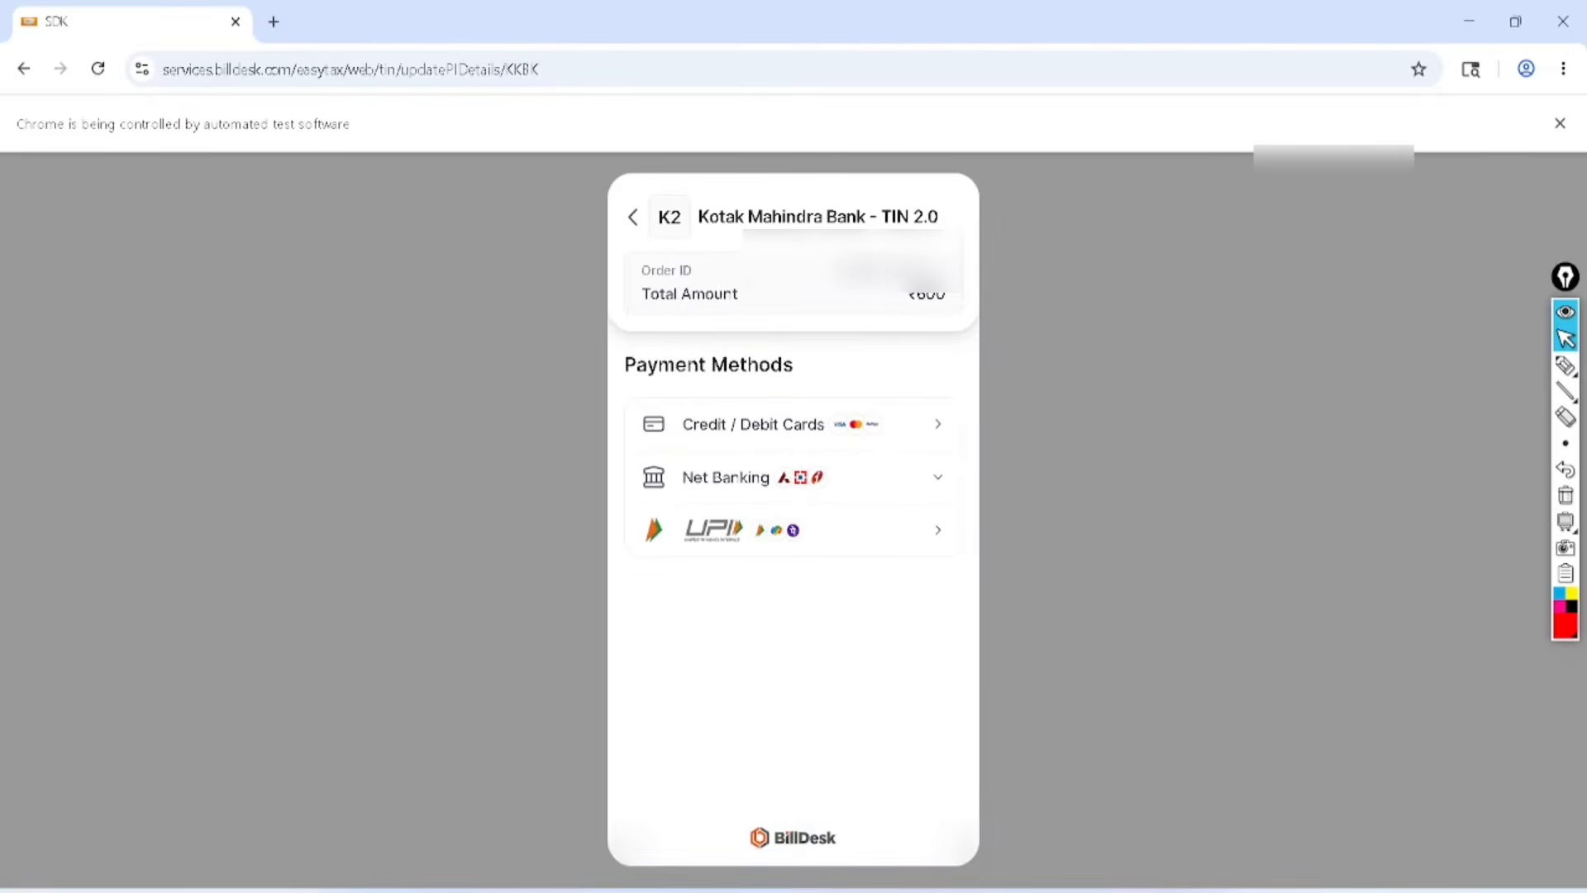
click(855, 525)
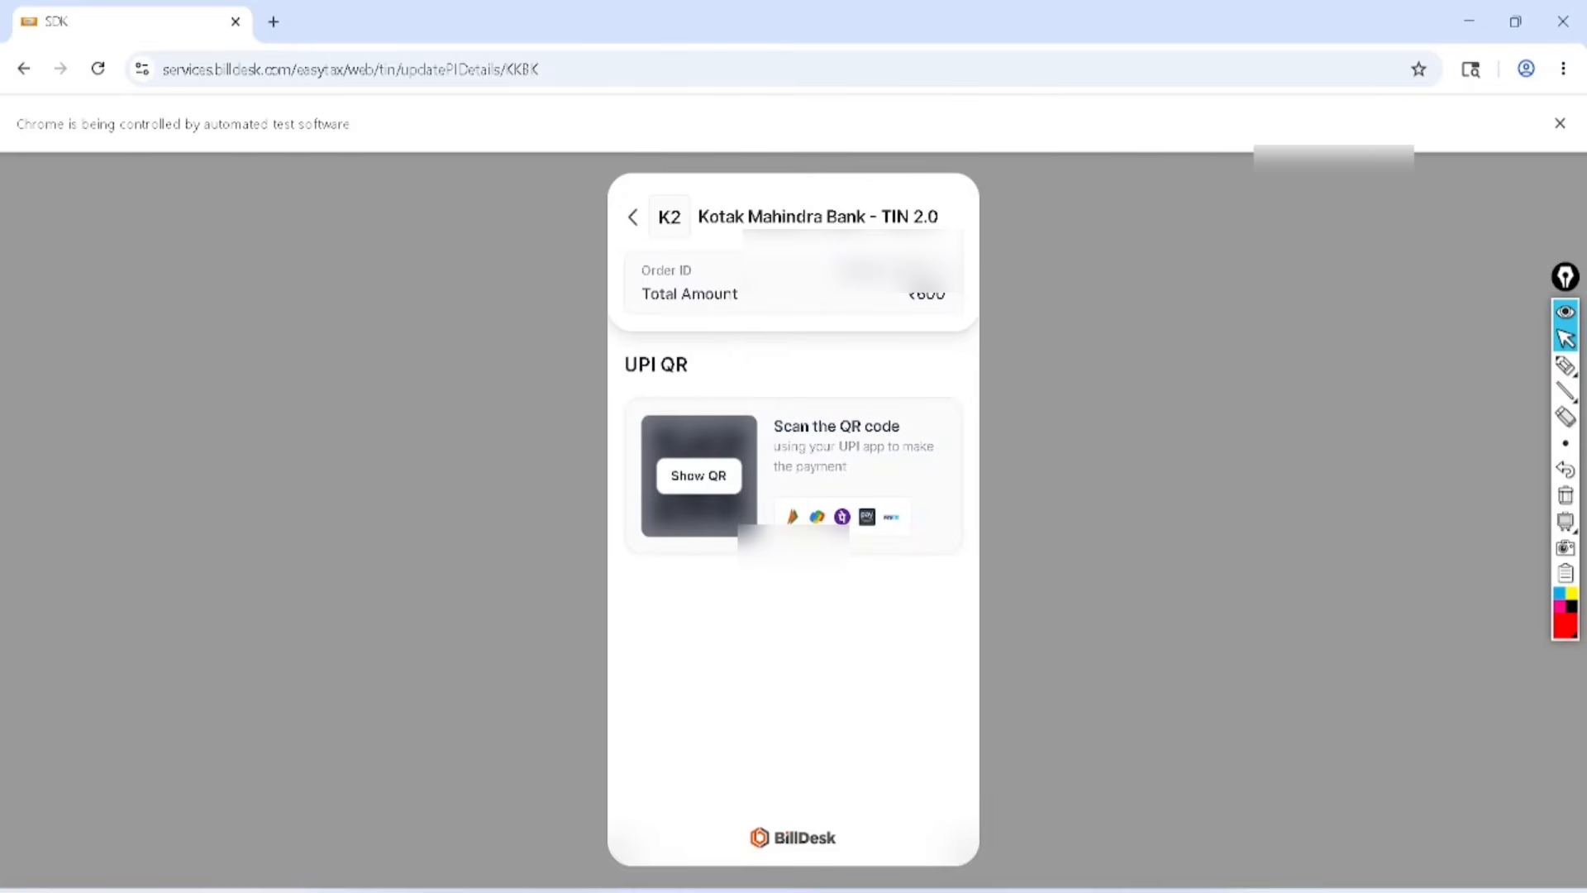
click(698, 477)
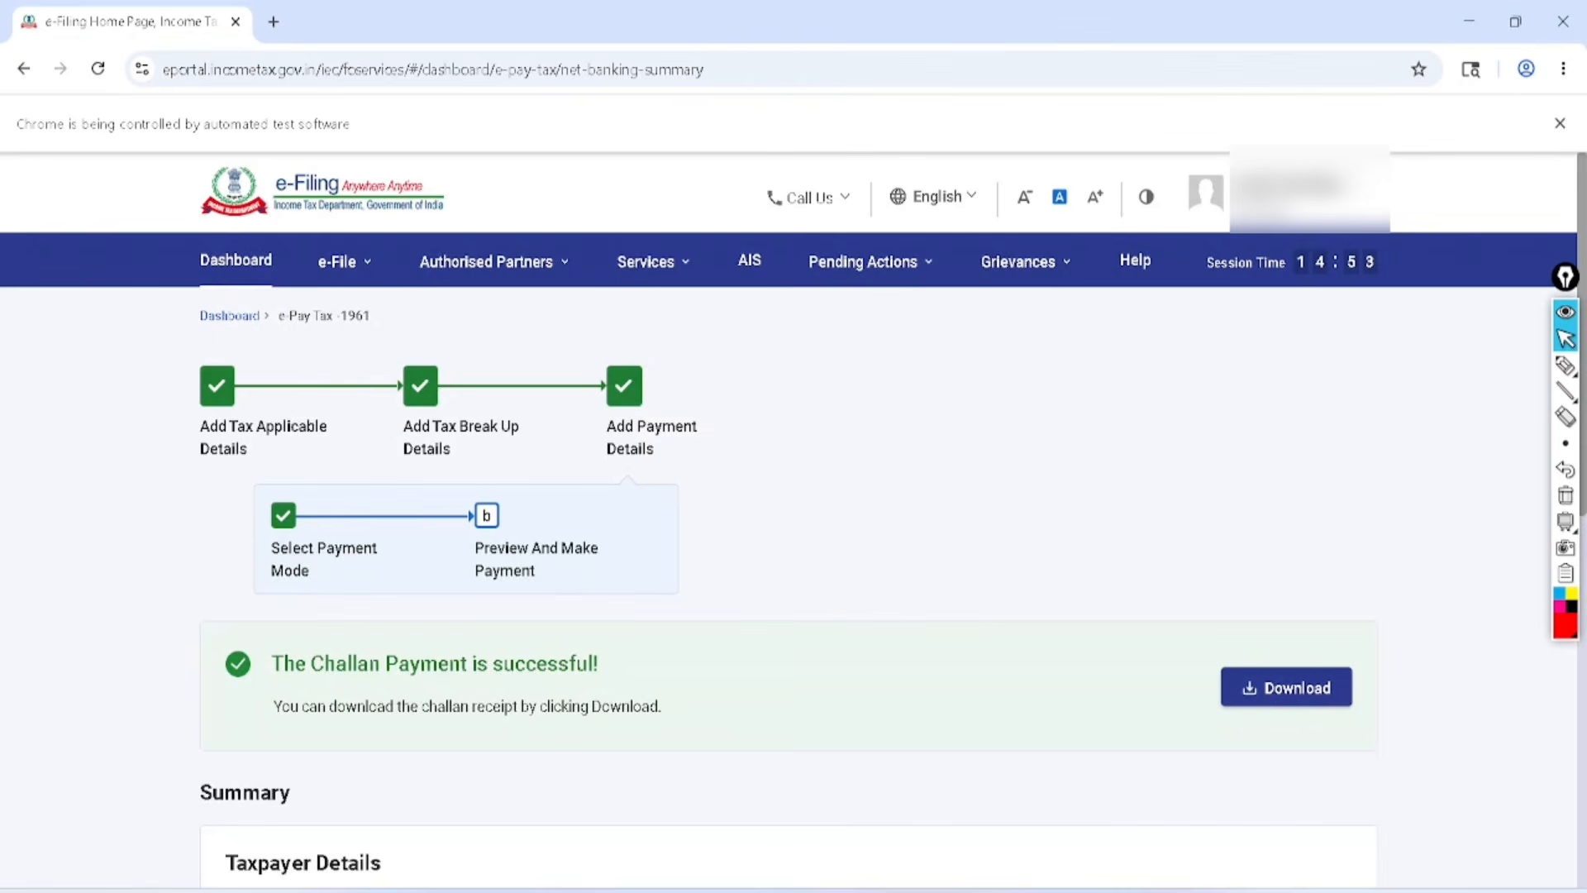
- Circle the challan payment success message and the receipt's Download option in red, and clear the annotations
click(1565, 365)
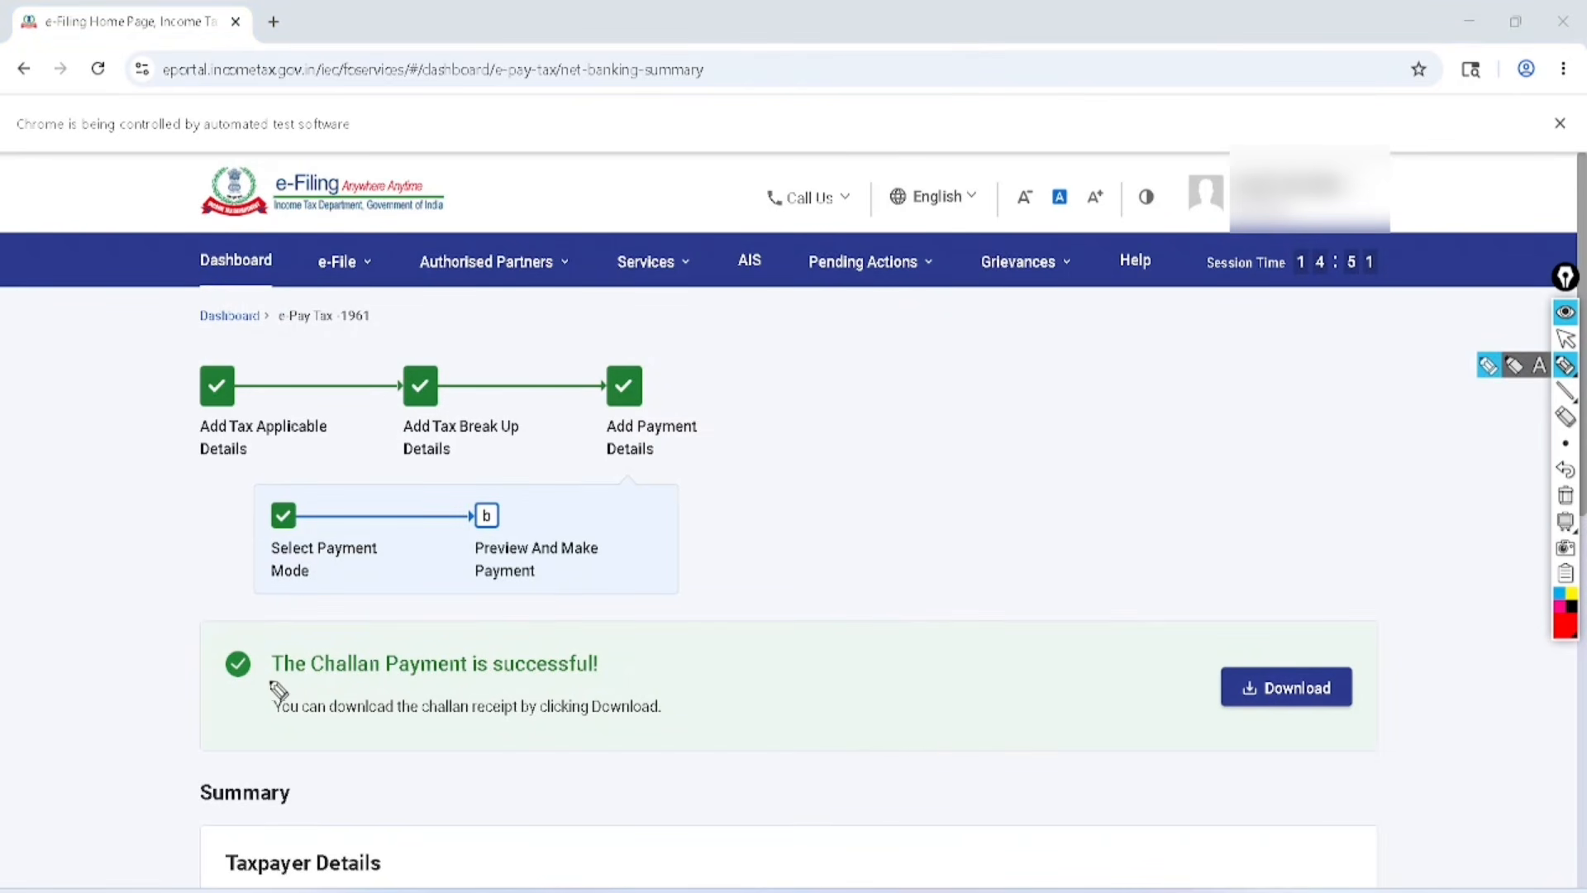
mouse_move(271, 682)
mouse_down()
mouse_move(641, 662)
mouse_move(376, 580)
mouse_move(273, 685)
mouse_up()
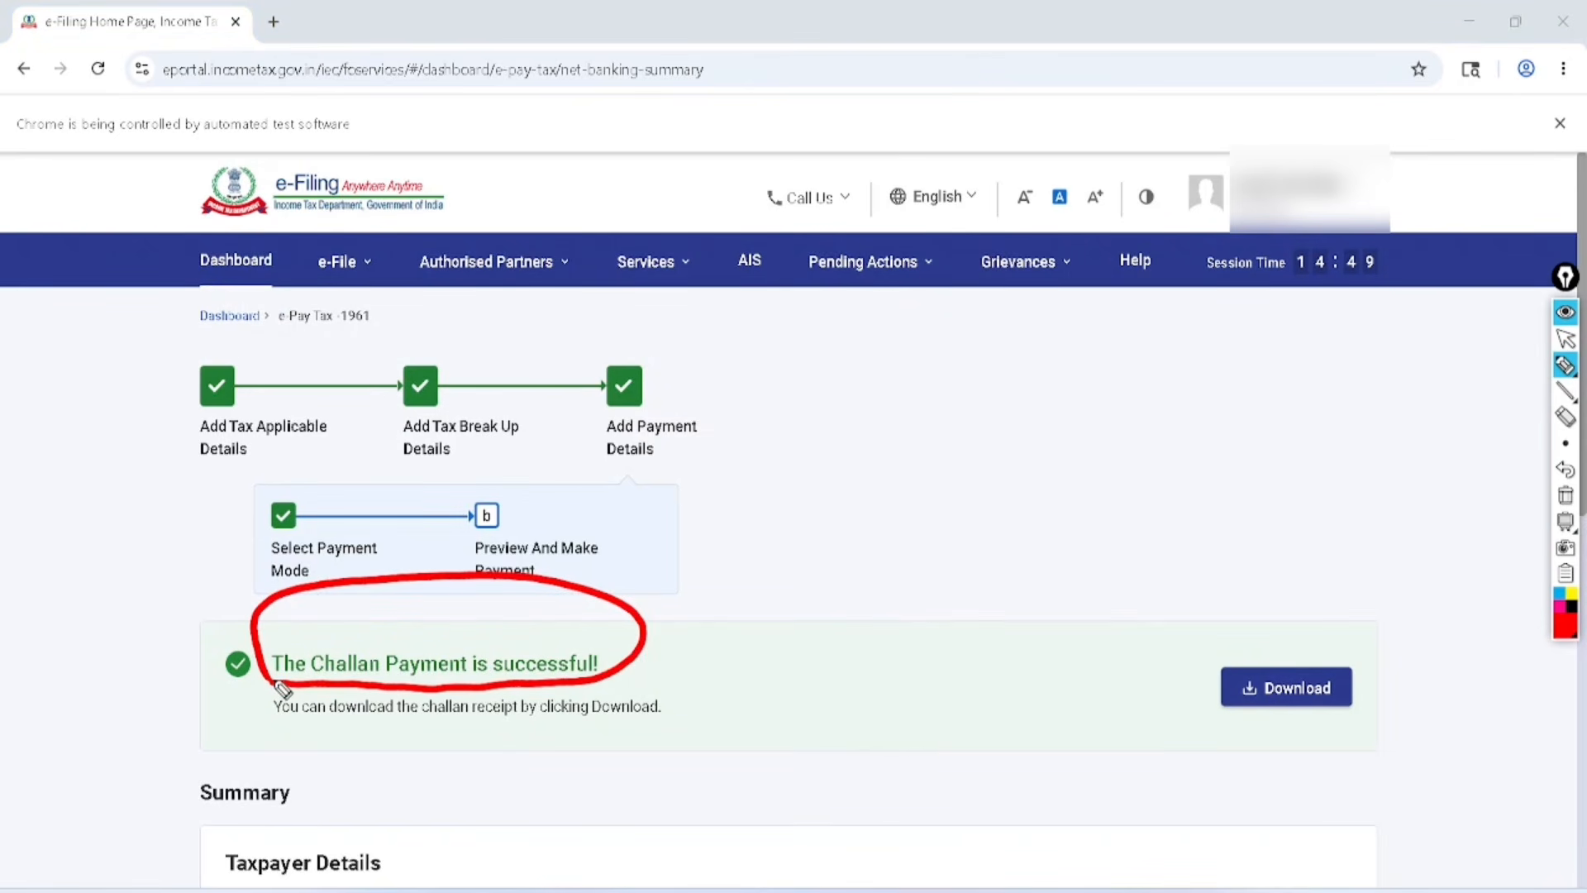
drag(1366, 638, 1333, 589)
click(1562, 339)
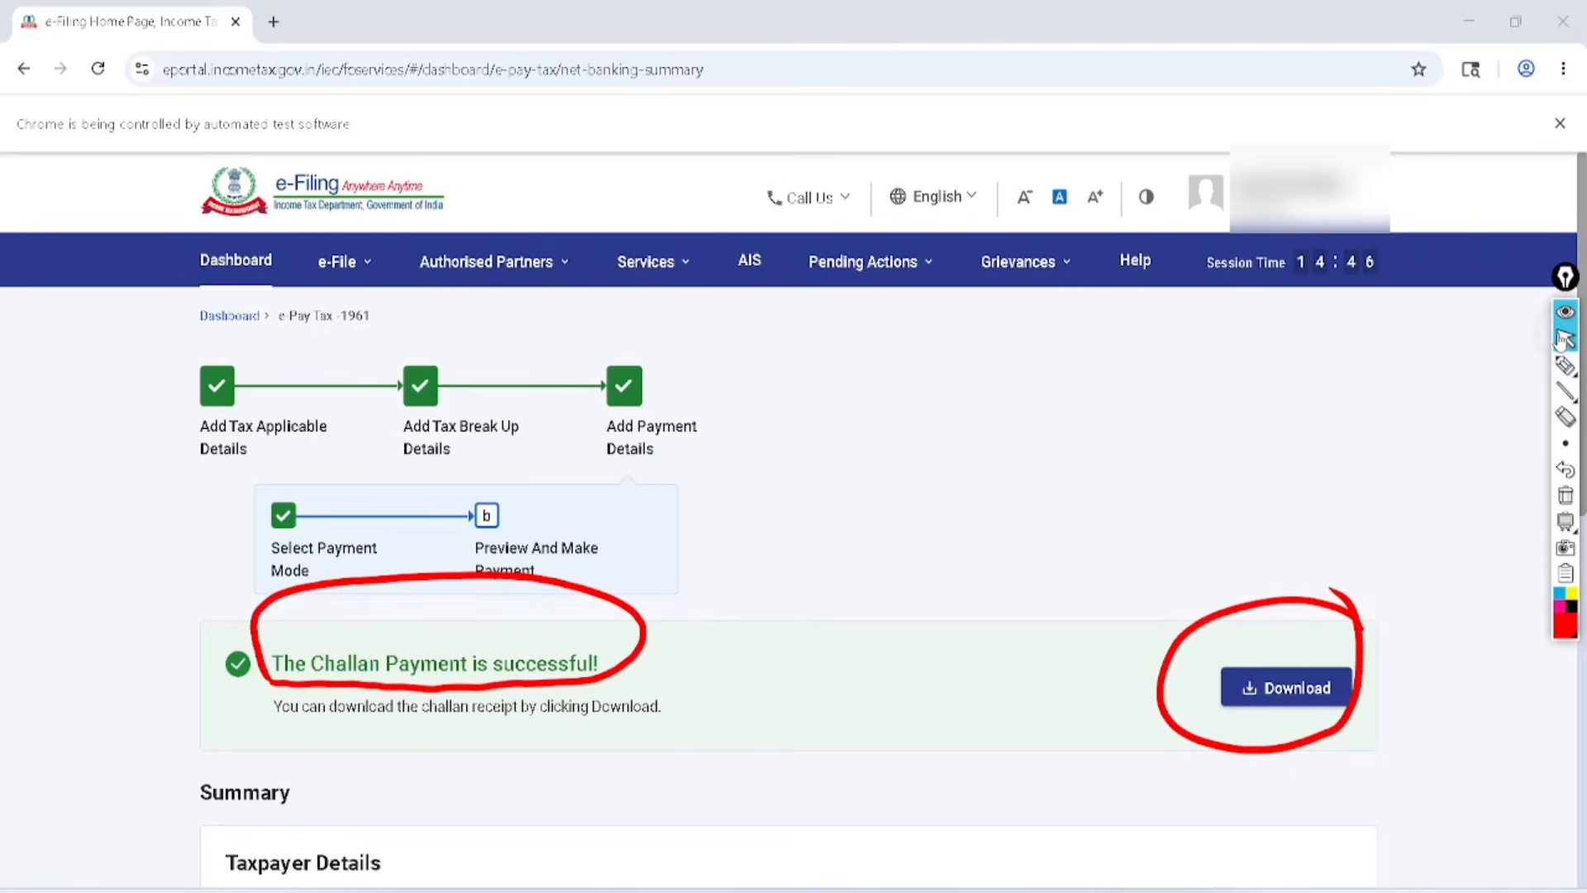
click(1566, 495)
- Download the challan receipt and open the PDF at an enlarged zoom
click(1325, 679)
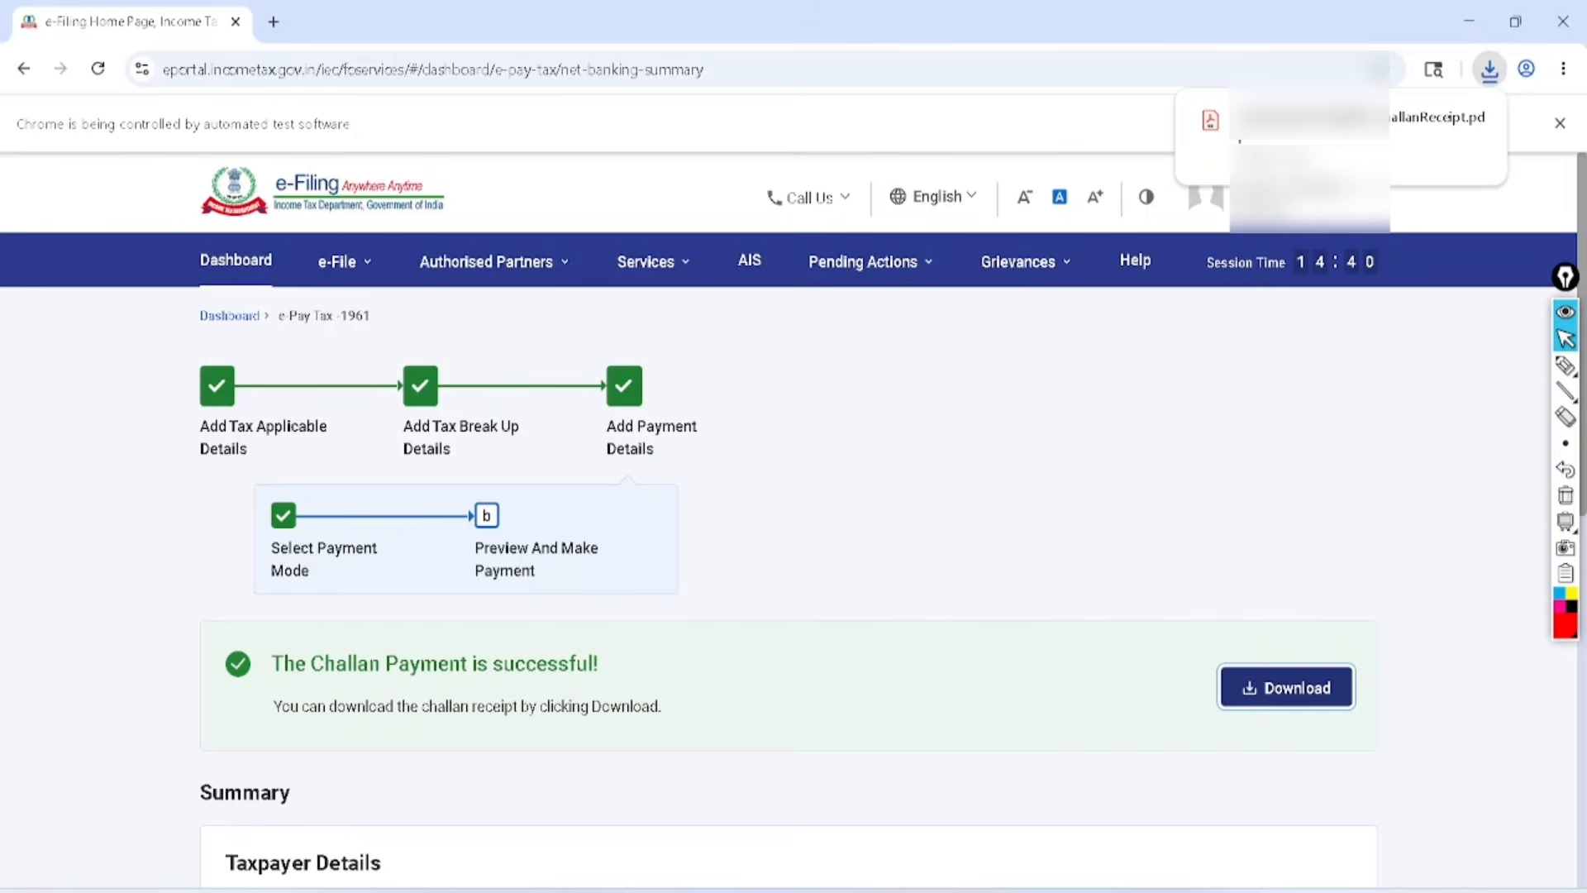
click(1331, 124)
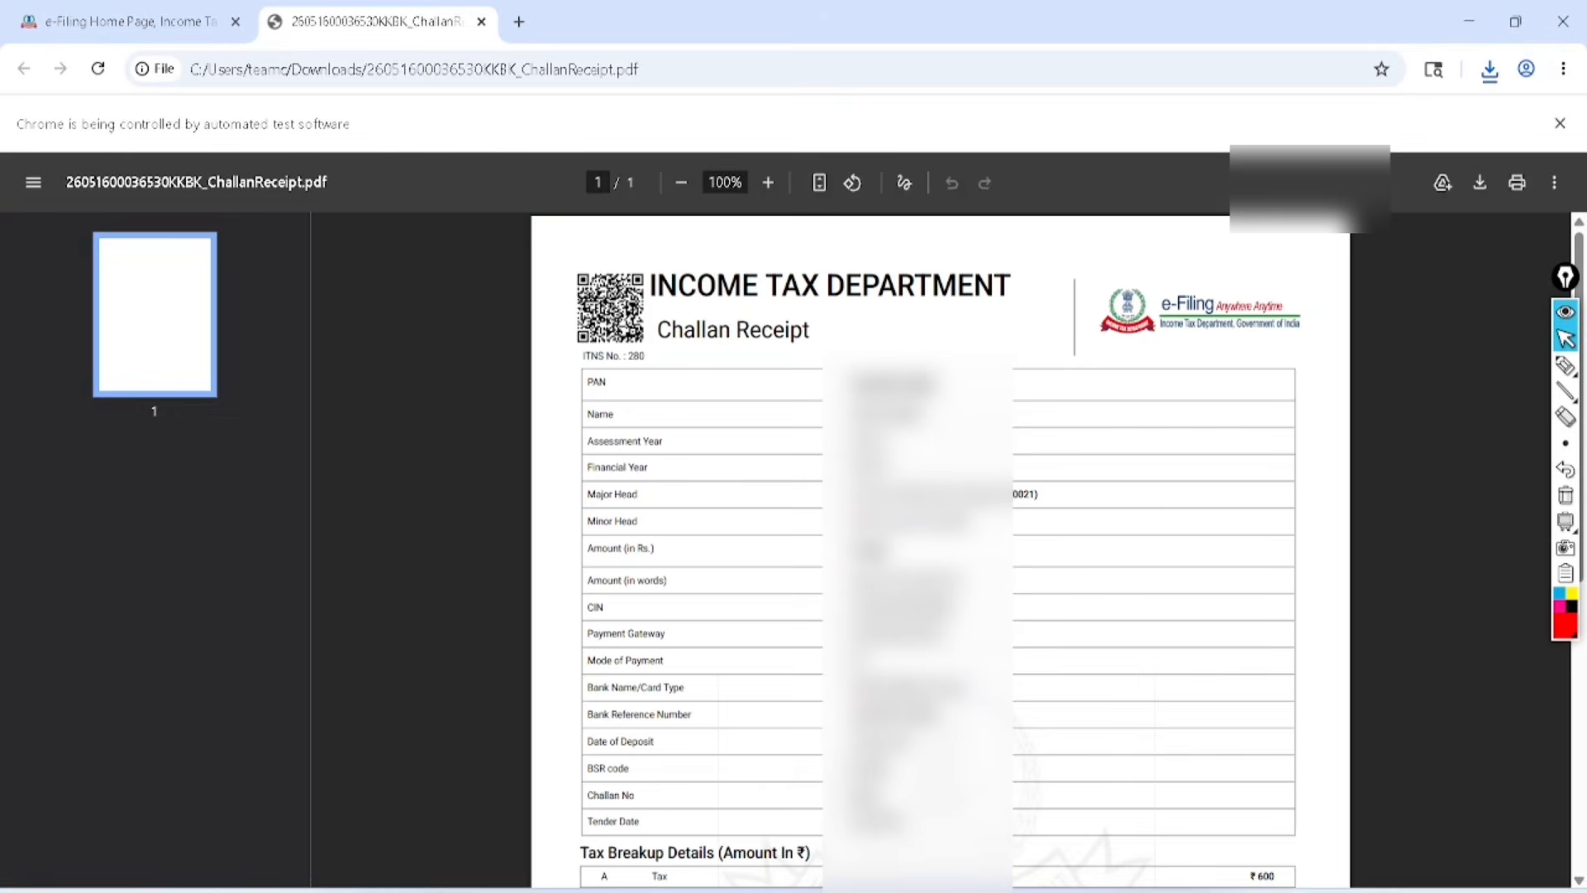
scroll(976, 589, up, 5)
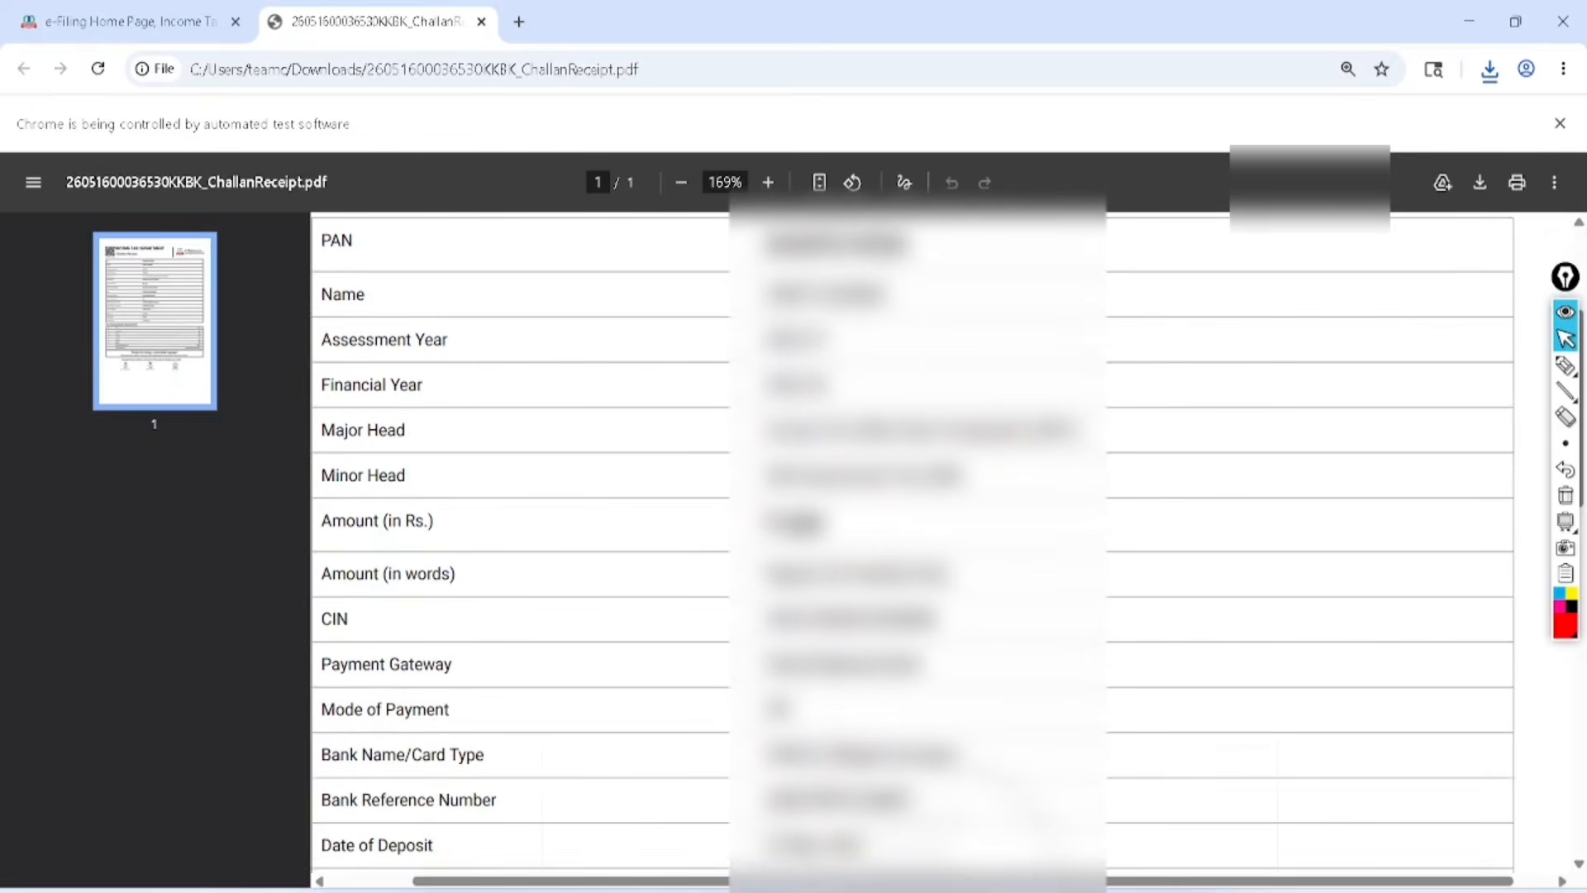
- Circle the assessment year and amount values on the challan receipt in red, and clear the annotations
click(1565, 365)
mouse_move(826, 301)
mouse_down()
mouse_move(749, 397)
mouse_move(843, 304)
mouse_up()
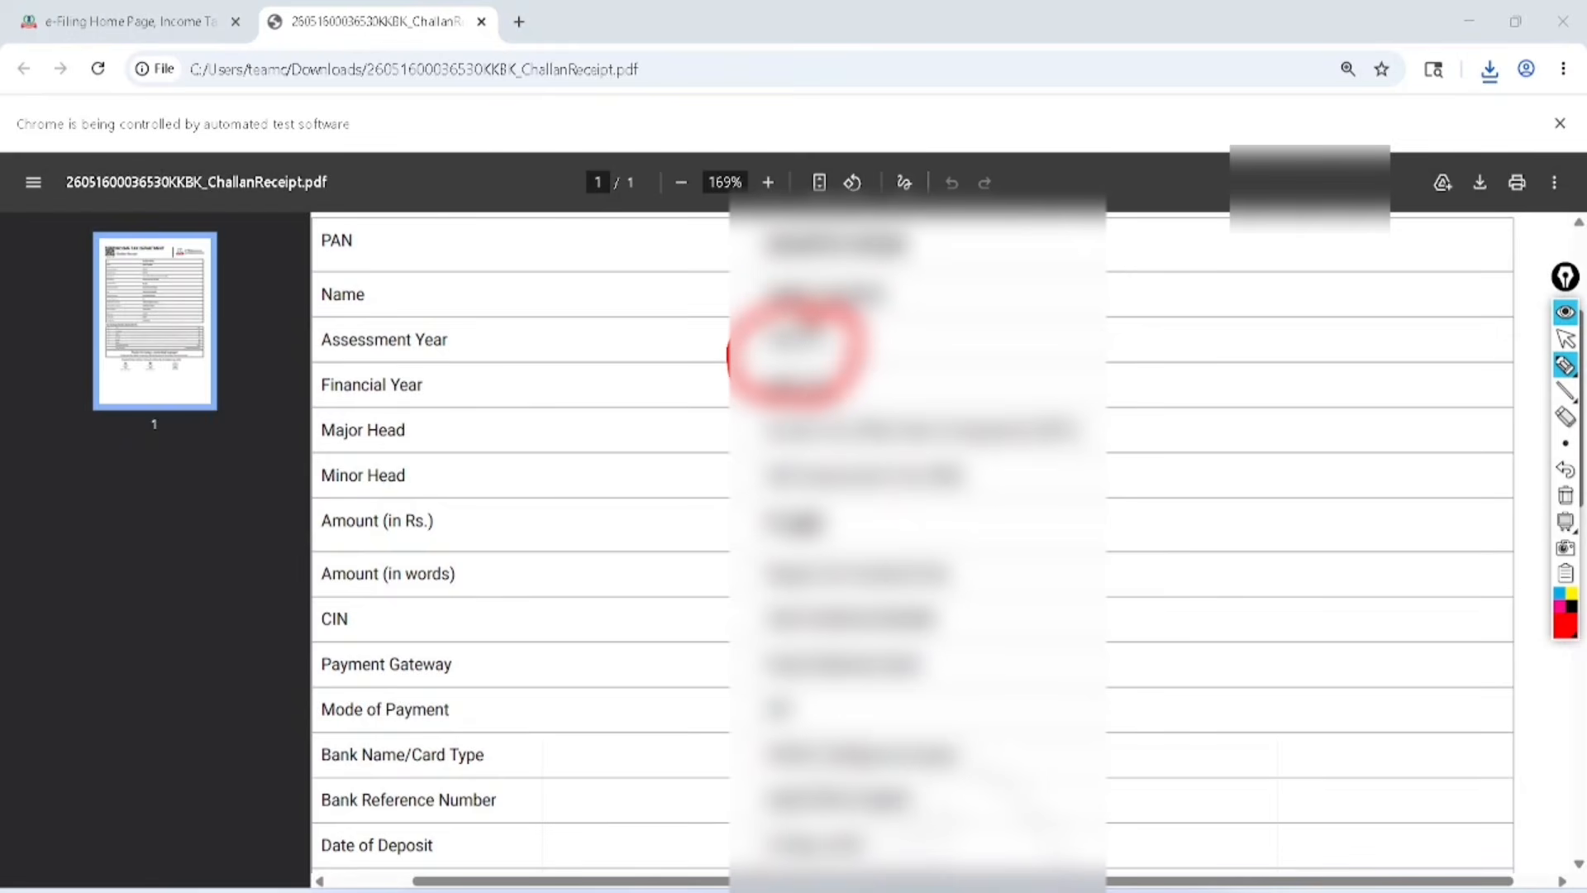
mouse_move(817, 489)
mouse_down()
mouse_move(885, 517)
mouse_move(803, 490)
mouse_up()
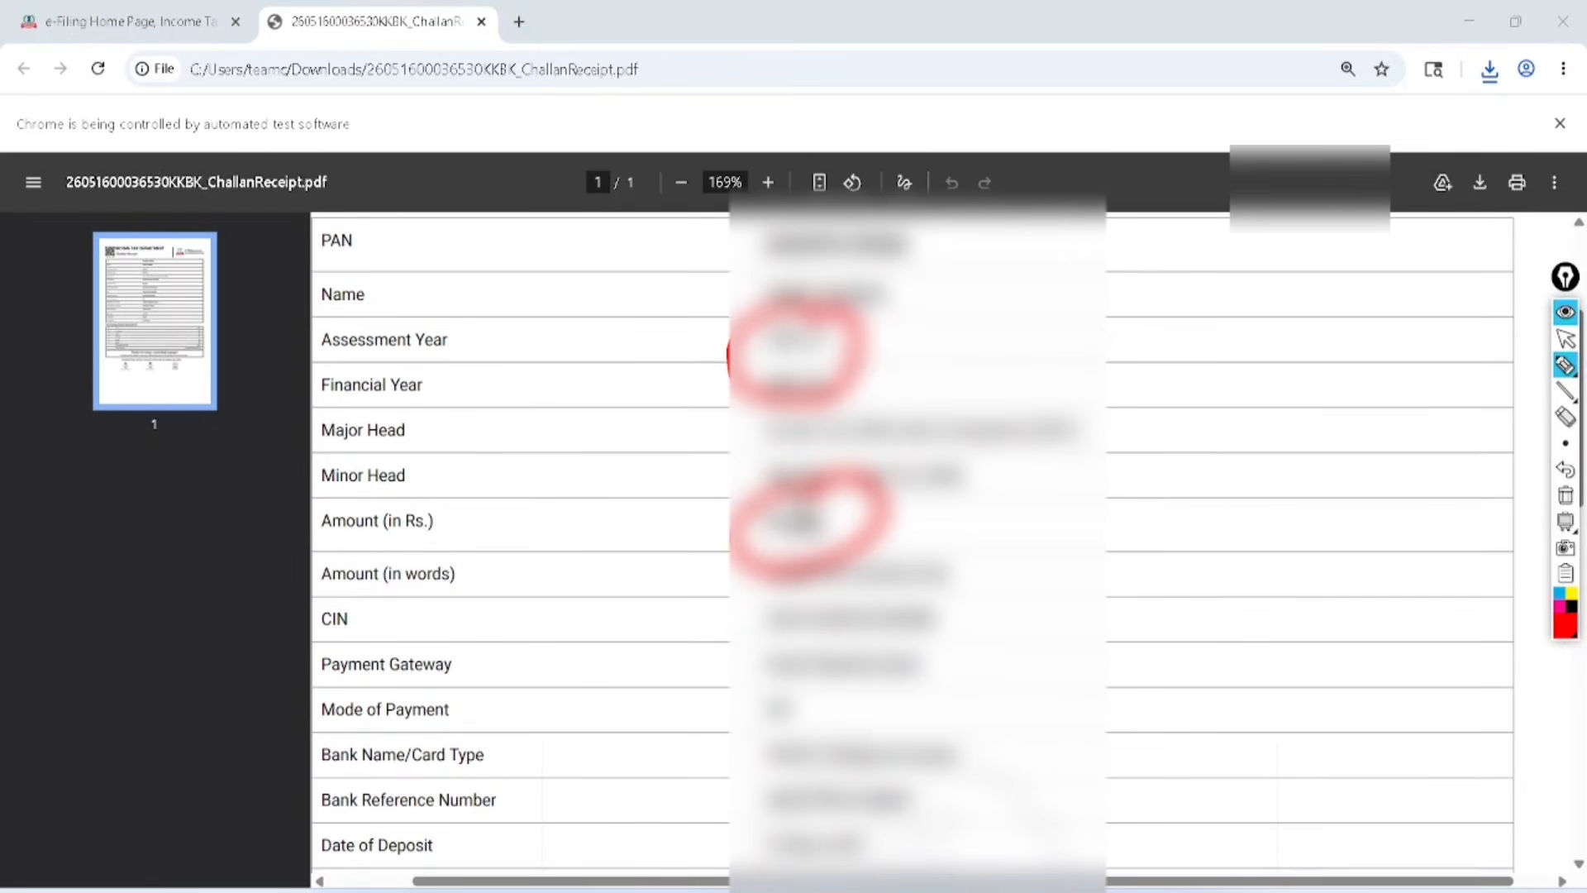
click(1565, 339)
click(1566, 522)
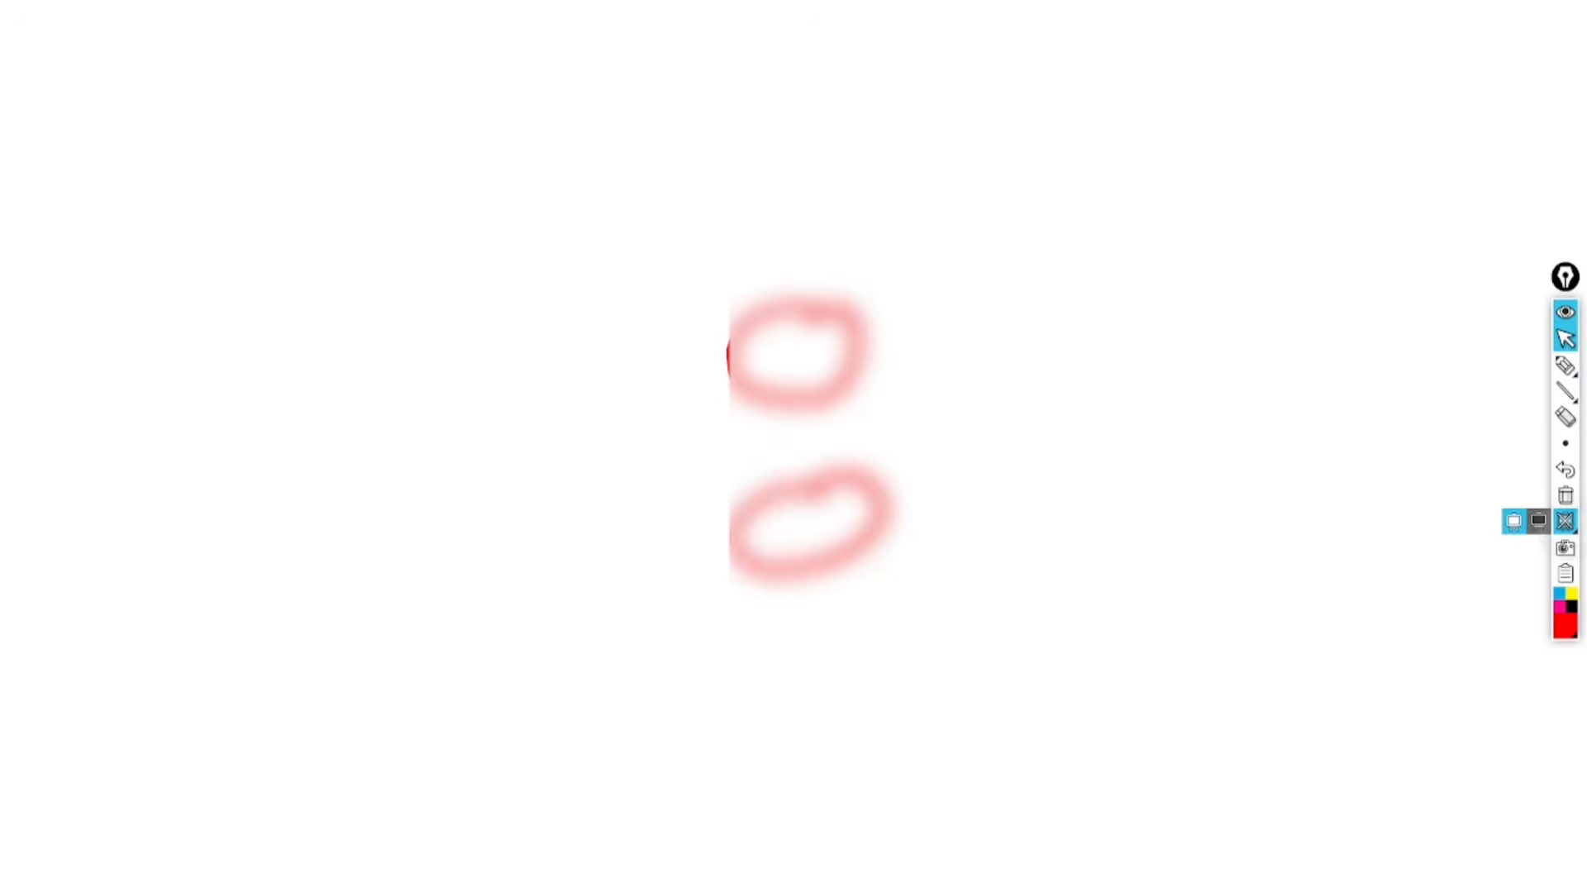
click(1565, 522)
click(1565, 496)
- Return to the e-Filing portal and open the e-Pay Tax page under the Income-tax Act, 1961
click(116, 22)
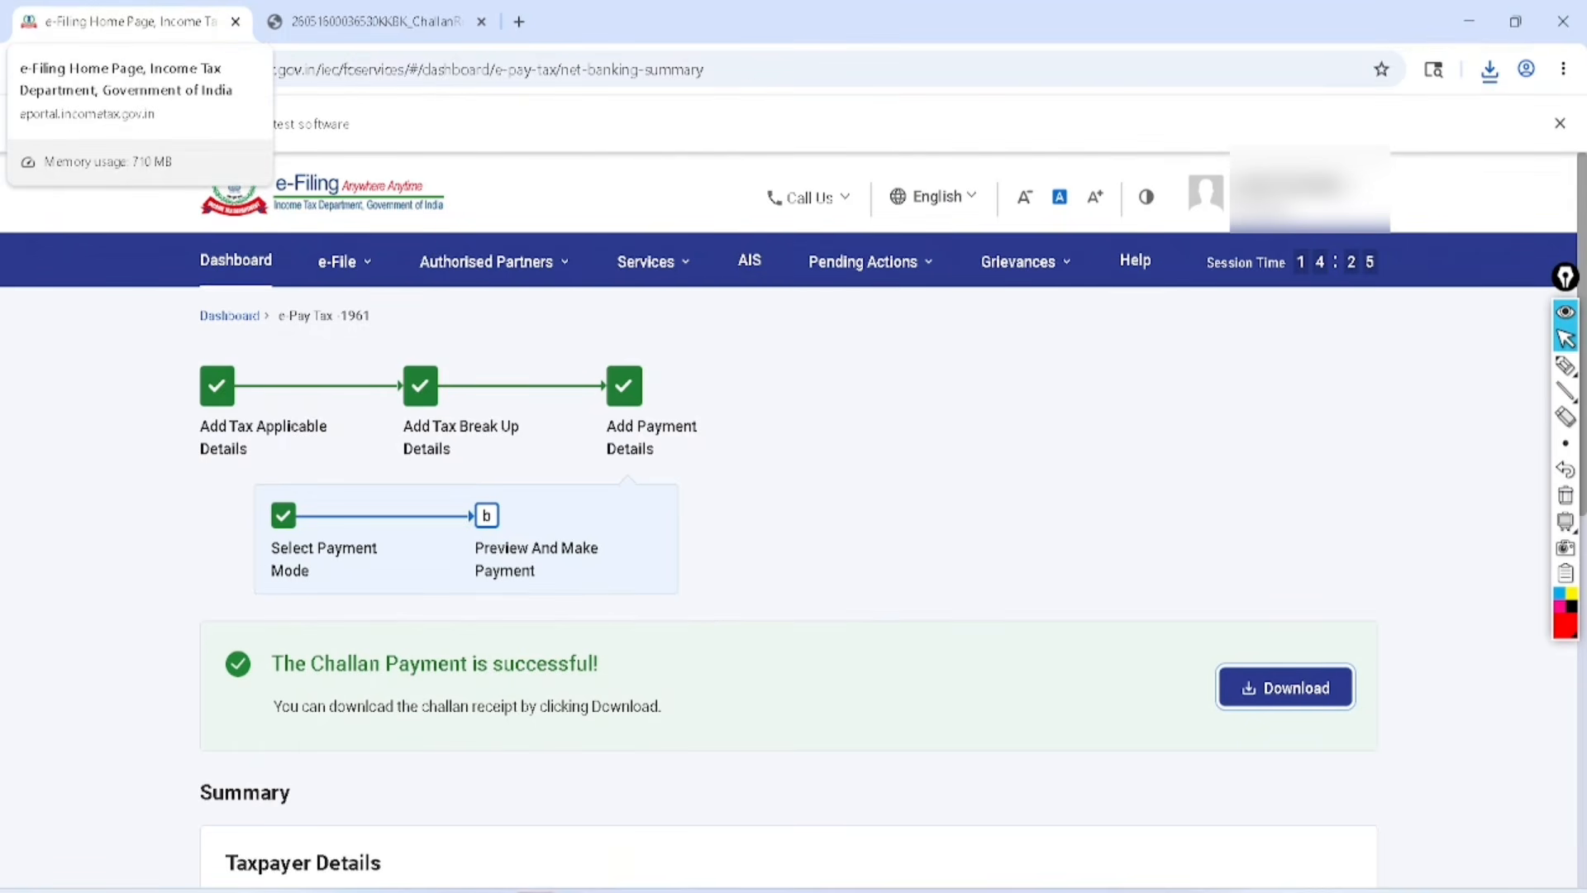
click(344, 262)
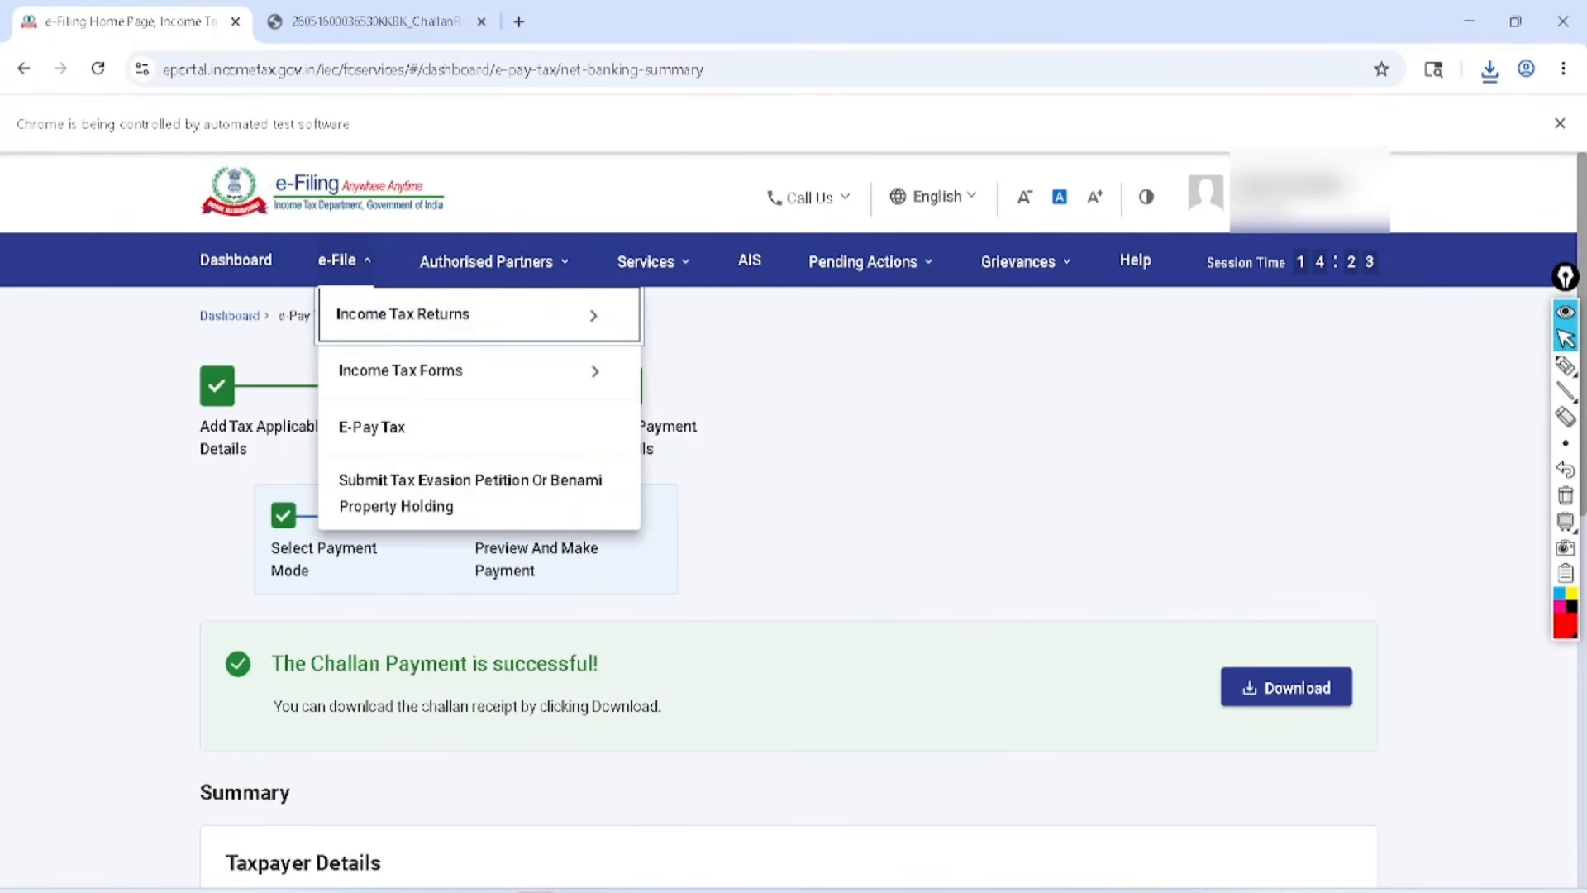
mouse_move(405, 314)
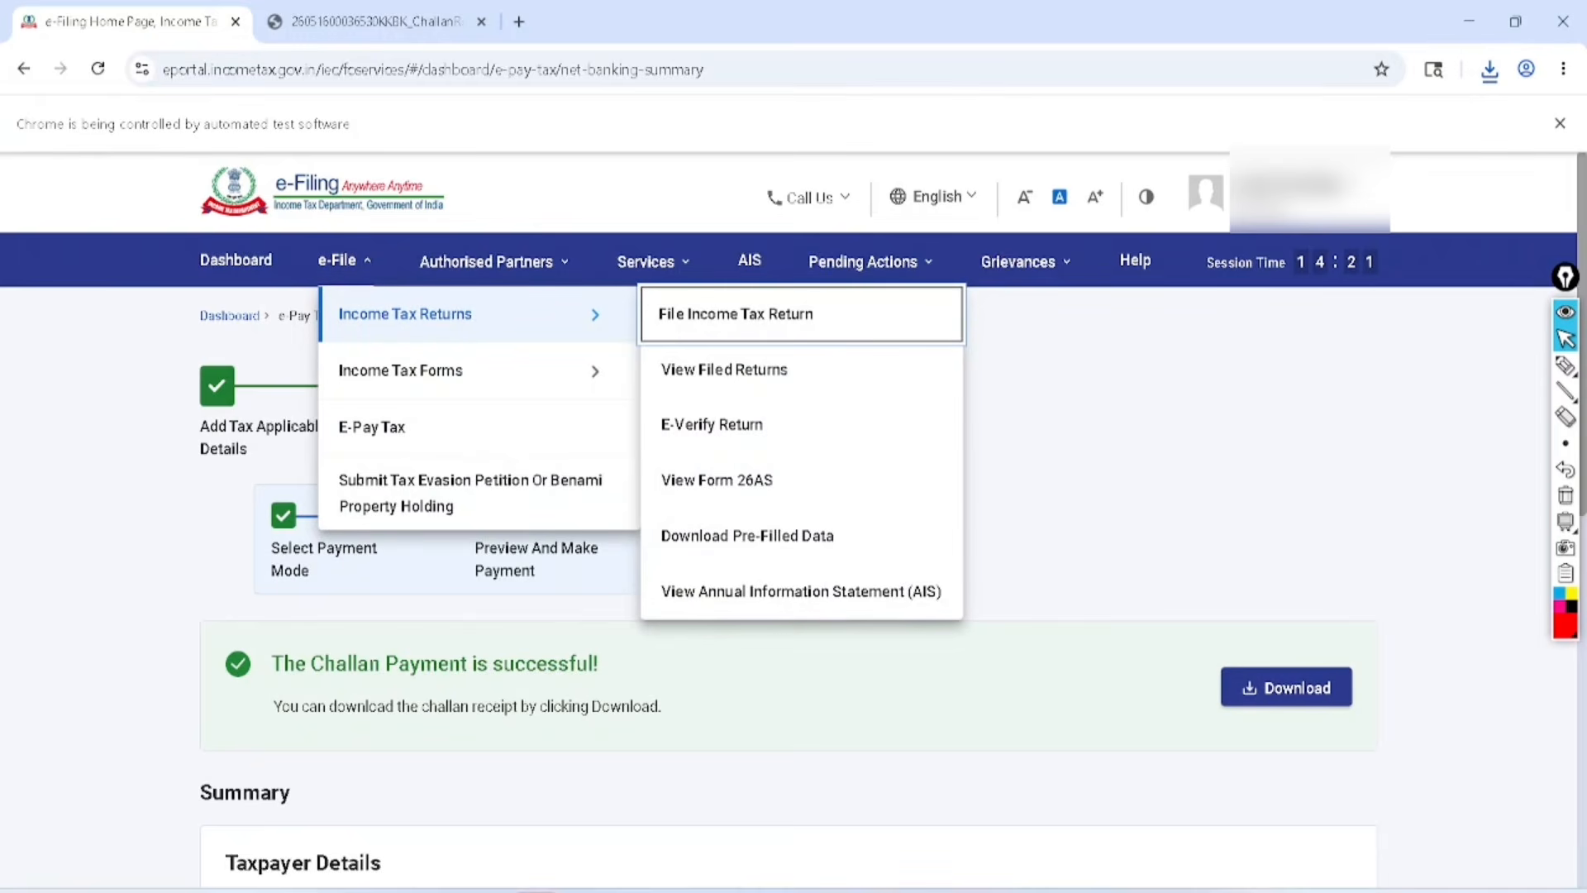
click(372, 427)
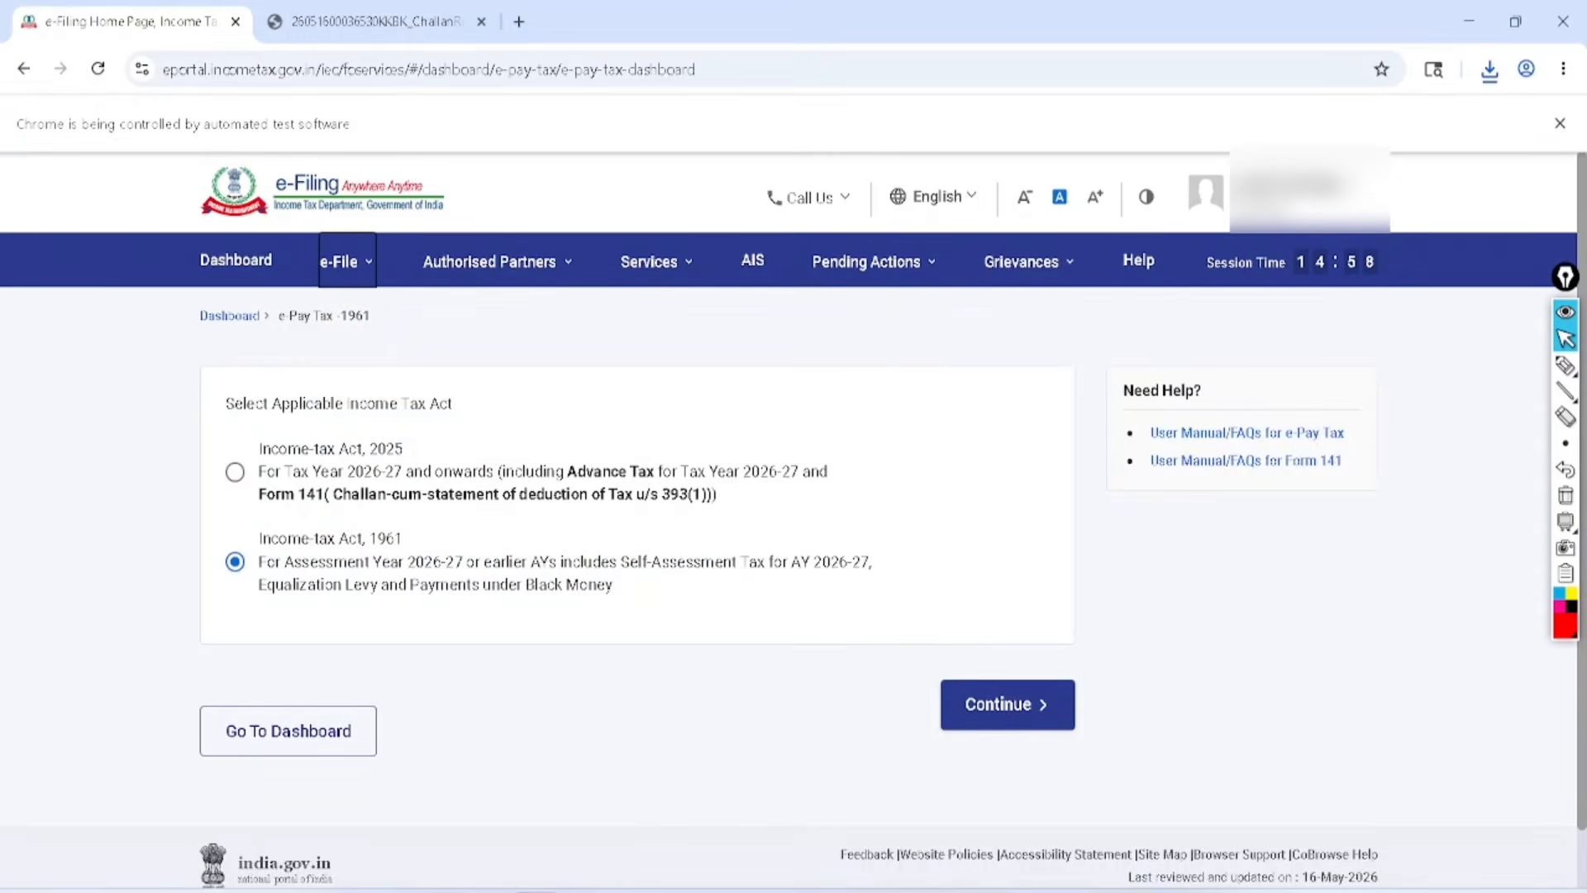
click(1008, 704)
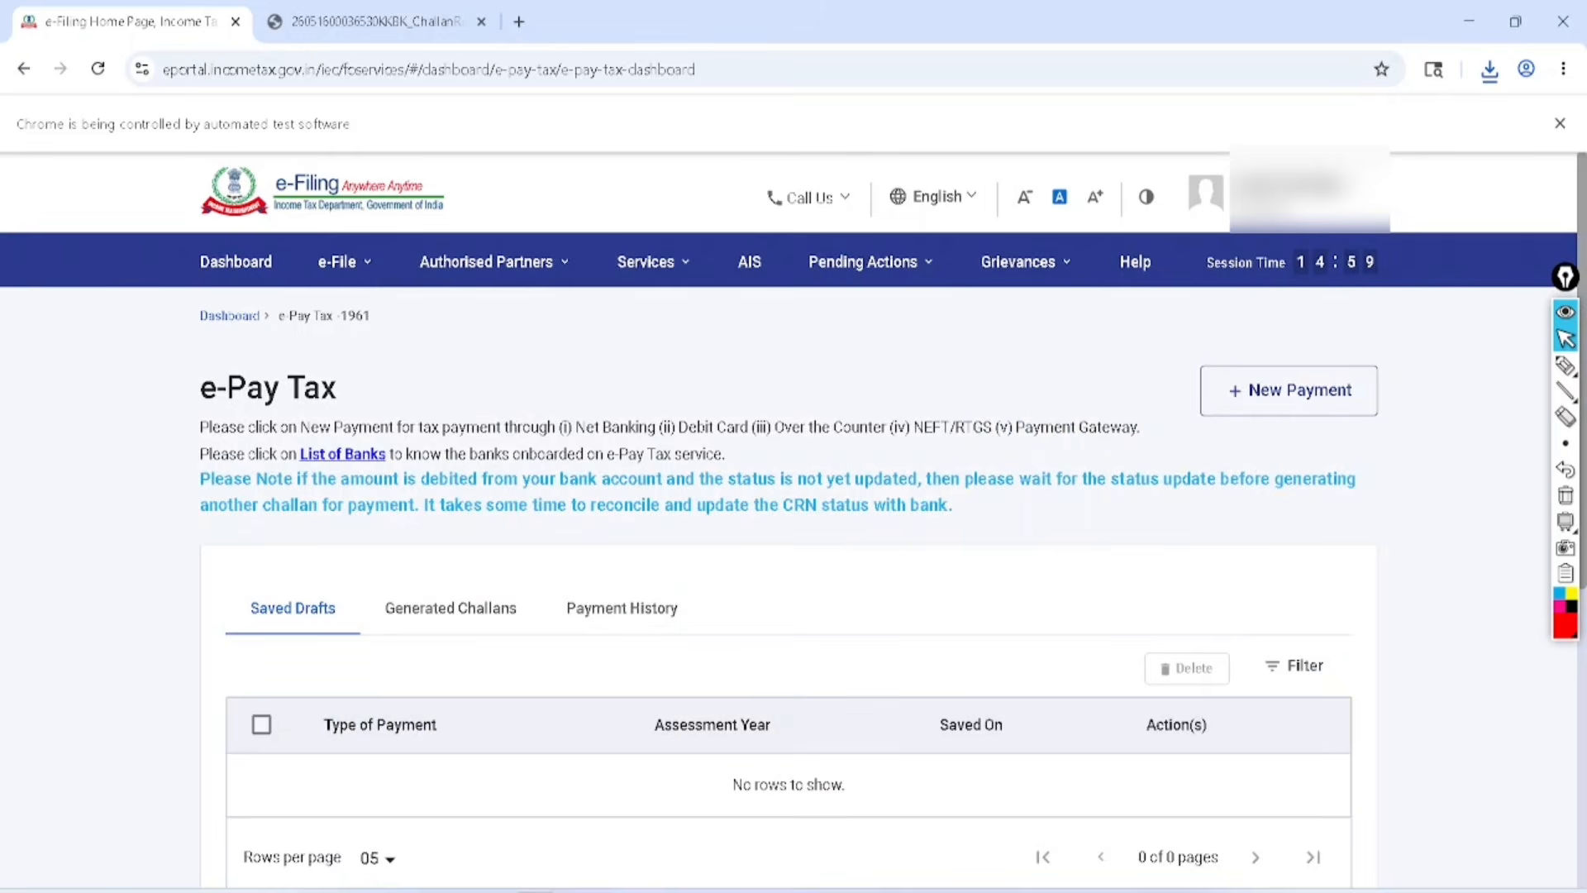
- Circle Payment History on the e-Pay Tax page in red, and clear the annotation
click(1565, 365)
mouse_move(641, 553)
mouse_down()
mouse_move(594, 544)
mouse_move(720, 602)
mouse_move(625, 535)
mouse_up()
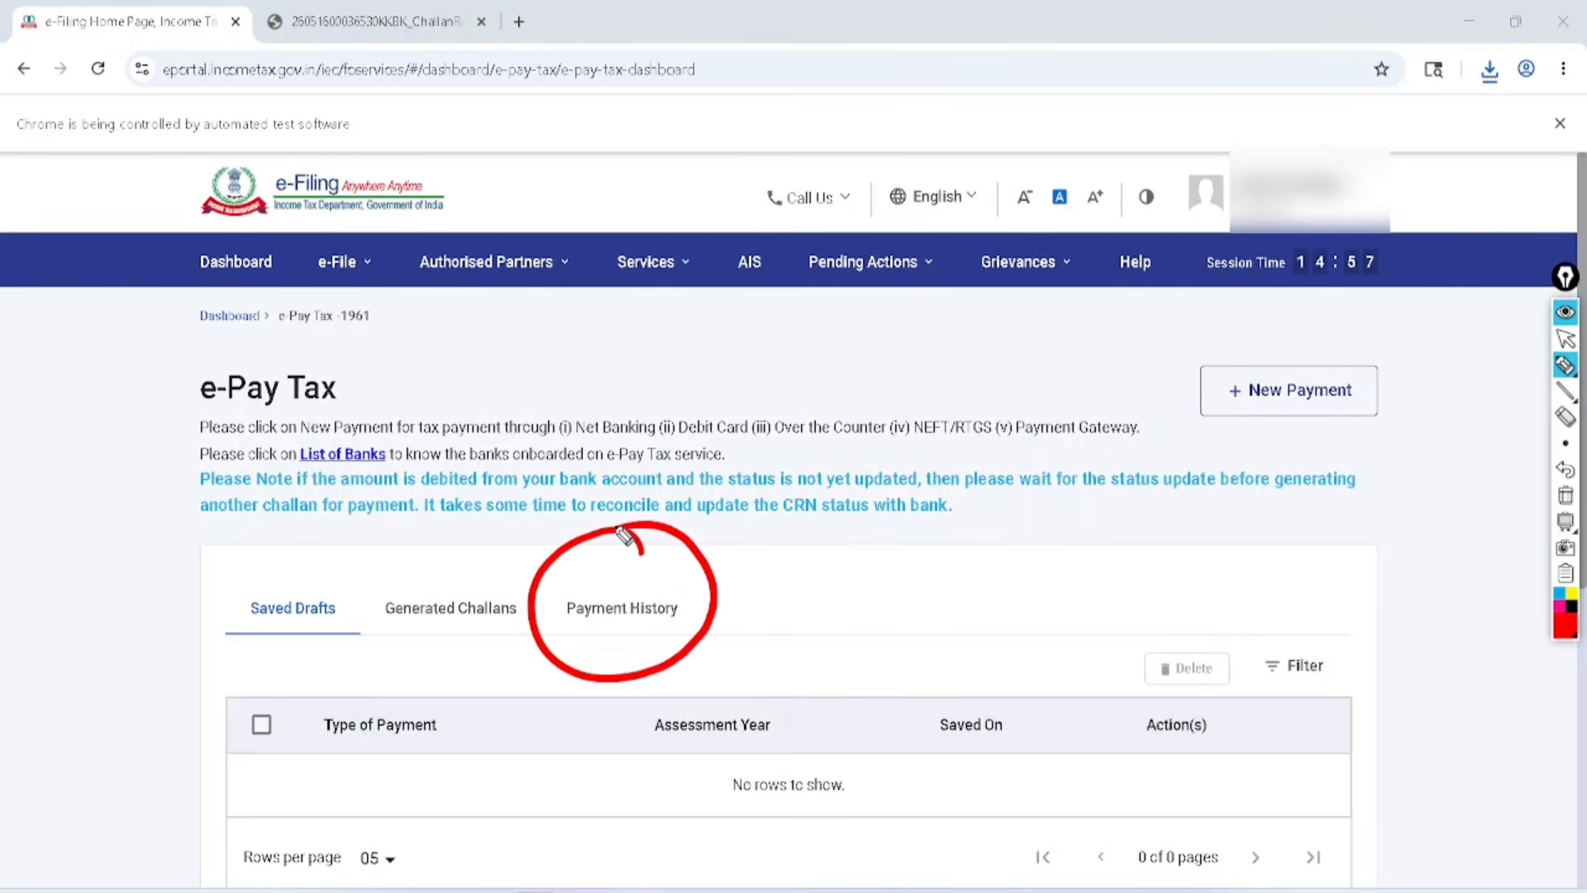
click(1566, 338)
click(1567, 497)
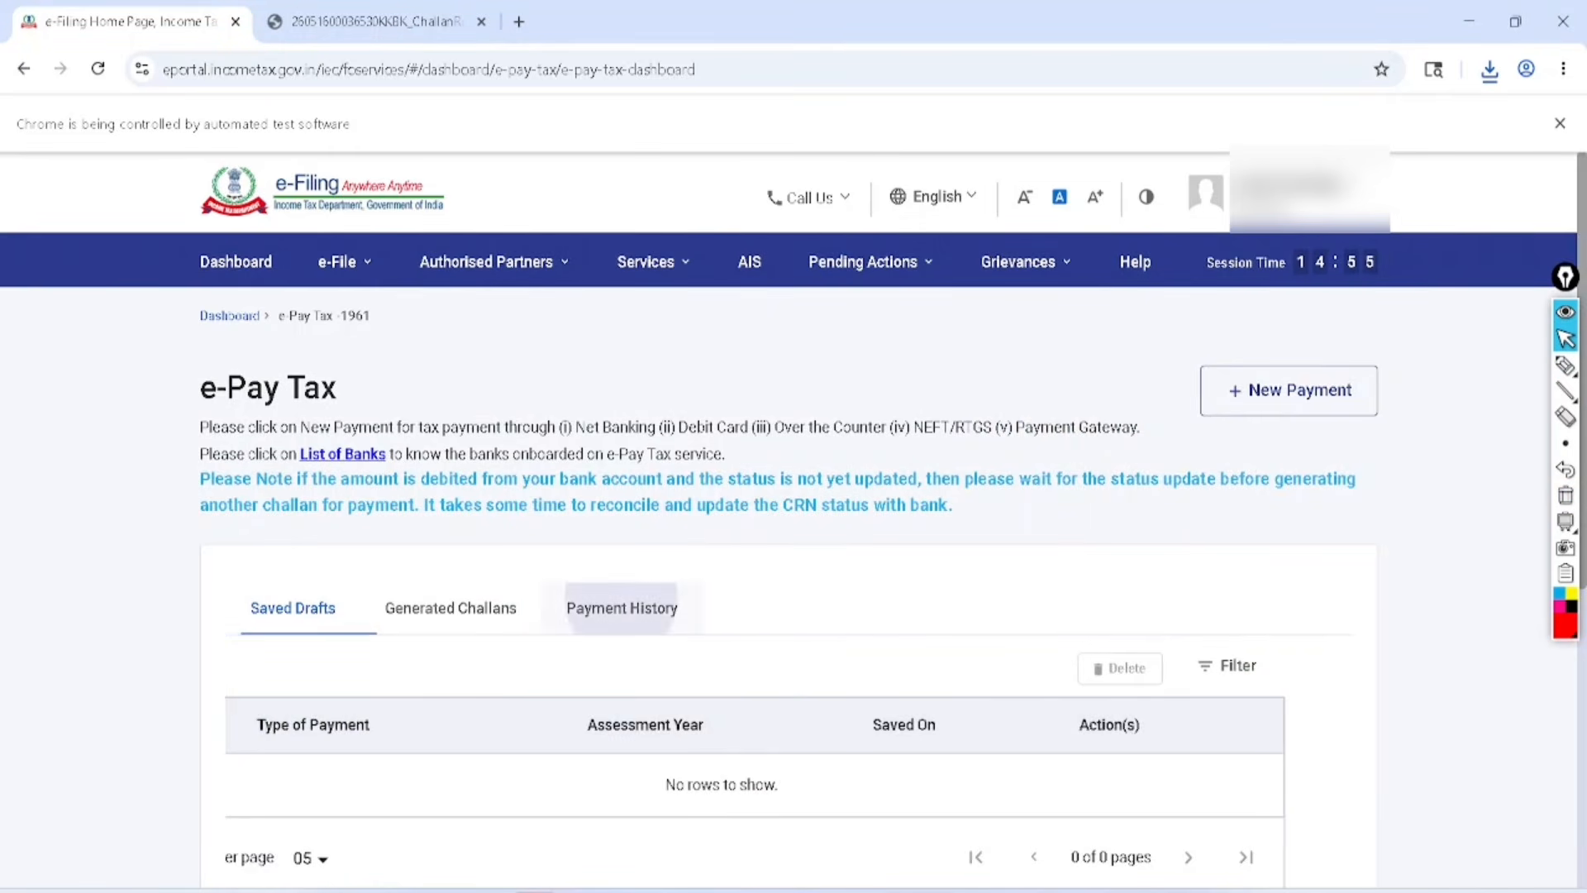
- Open the payment history and circle the newest payment's amount, payment type and assessment year in red
click(621, 607)
scroll(622, 608, down, 4)
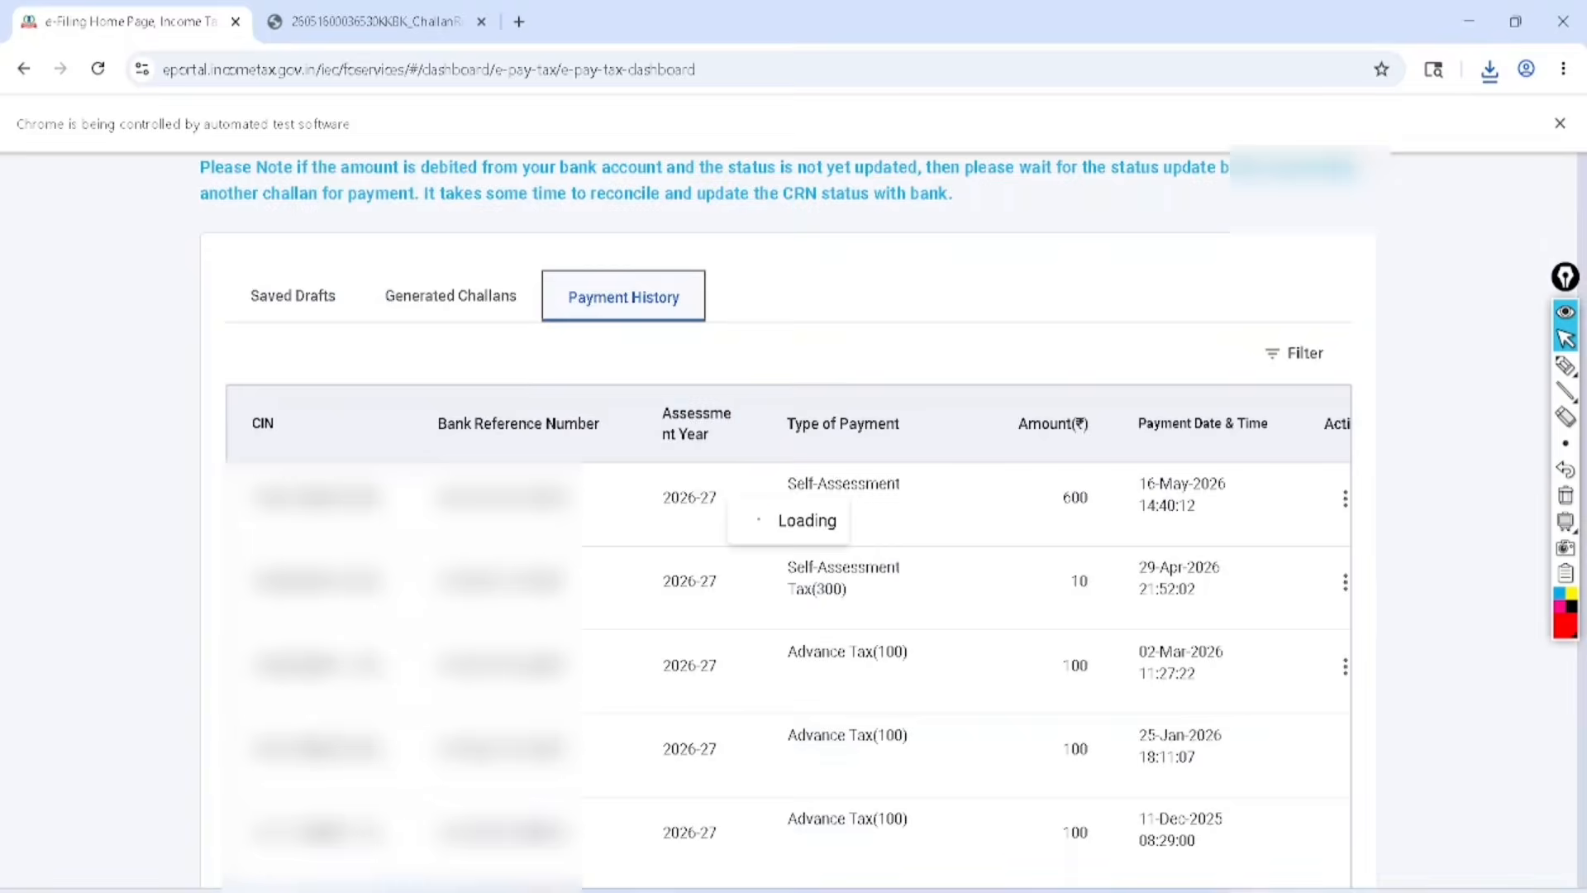
click(1566, 364)
mouse_move(1109, 446)
mouse_down()
mouse_move(1055, 542)
mouse_move(1105, 453)
mouse_move(1079, 446)
mouse_up()
mouse_move(868, 450)
mouse_down()
mouse_move(902, 443)
mouse_move(852, 435)
mouse_up()
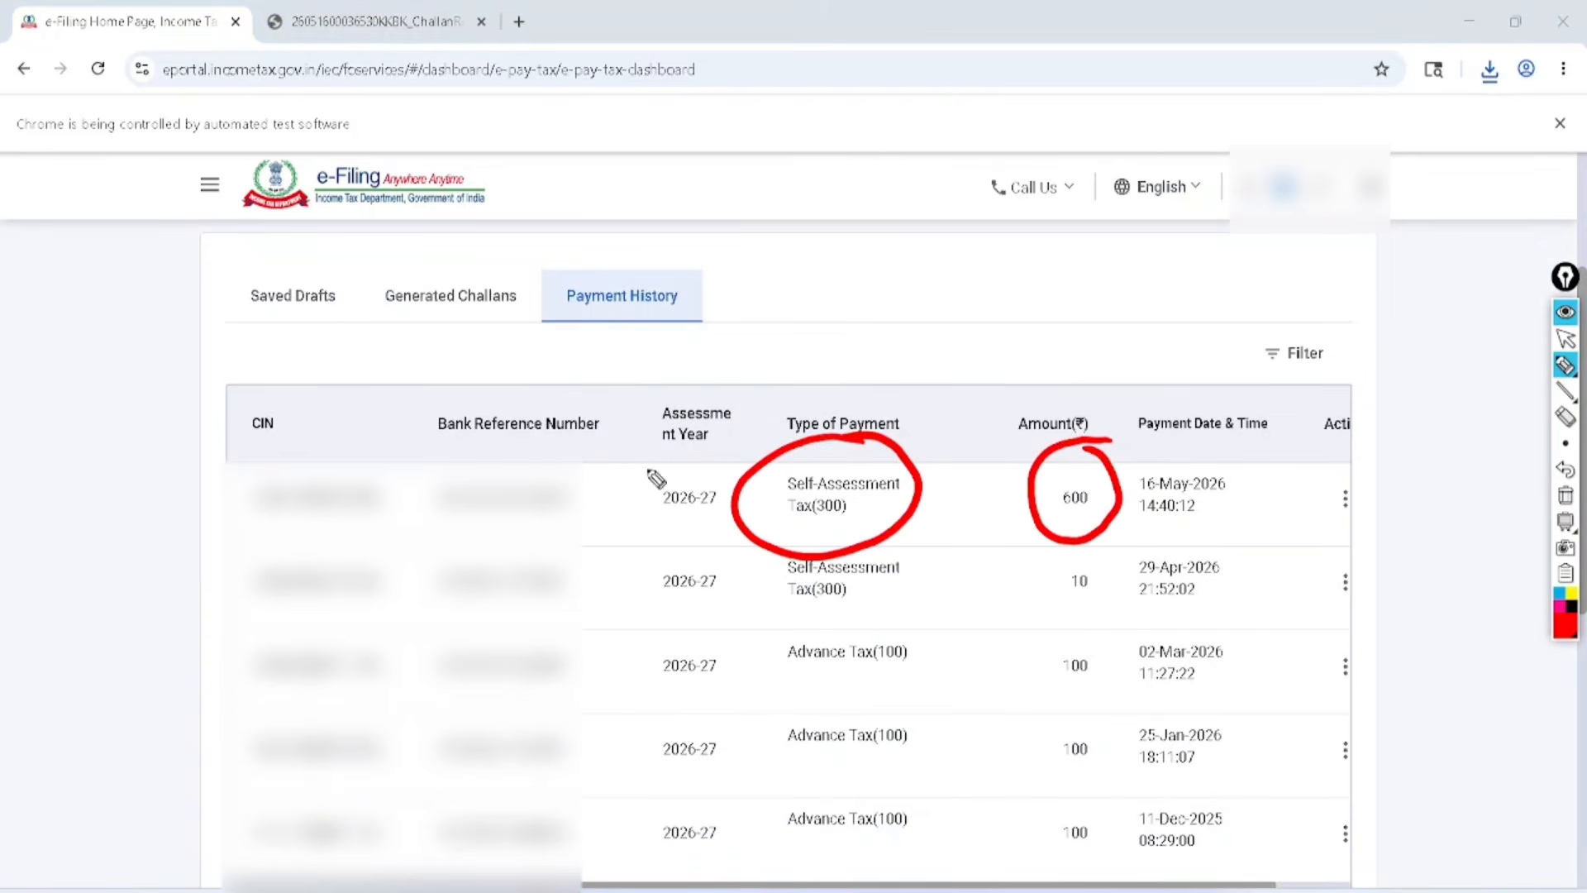
mouse_move(656, 471)
mouse_down()
mouse_move(740, 512)
mouse_move(649, 465)
mouse_up()
click(1565, 338)
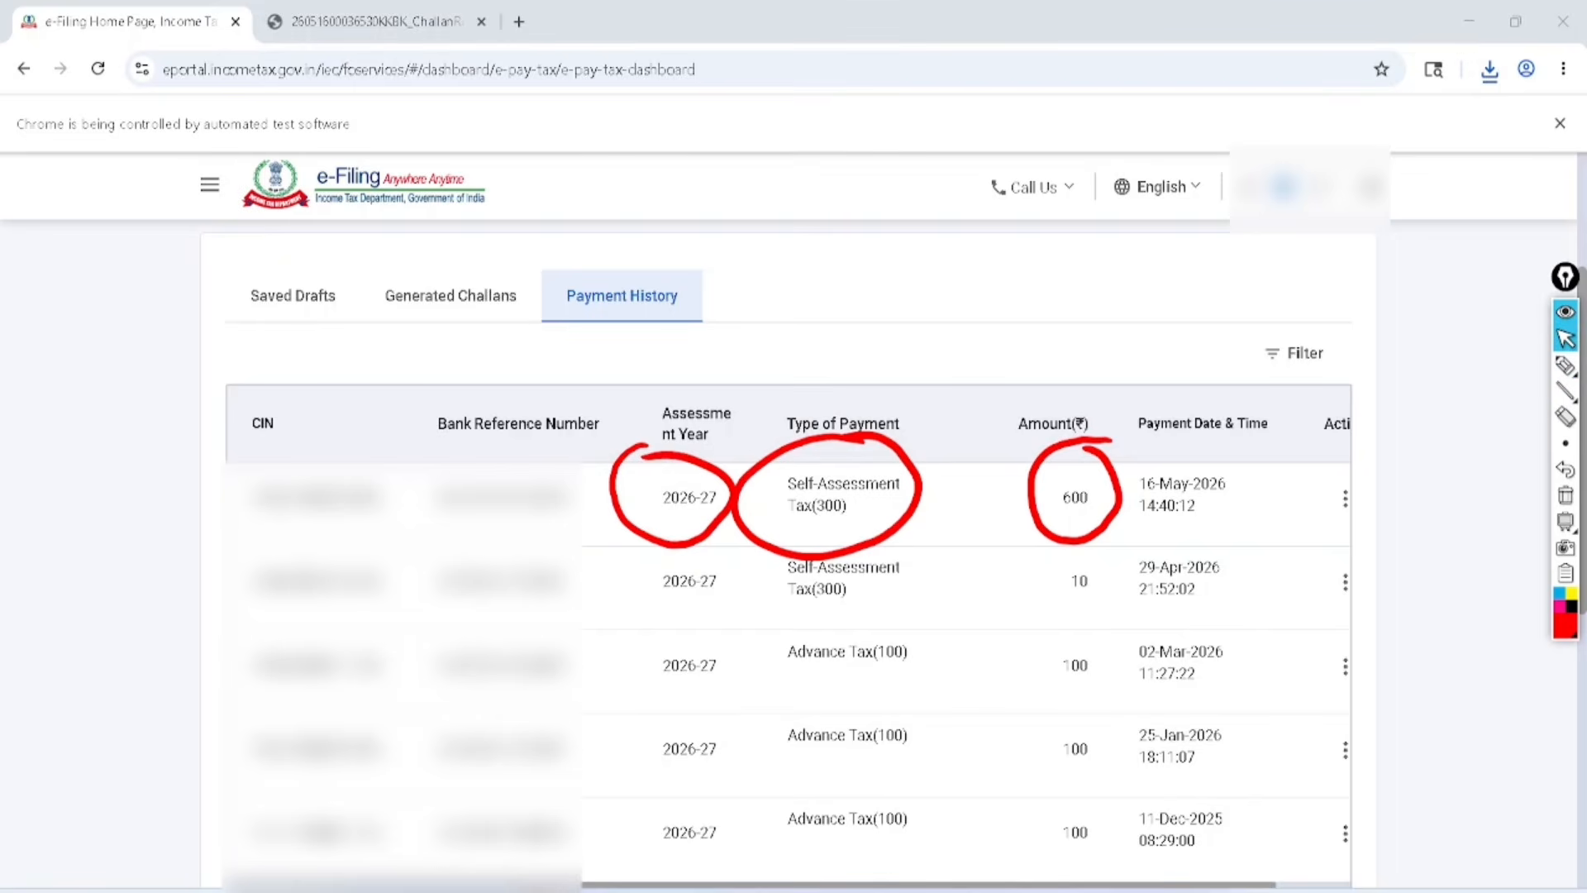
- Circle the row actions control of the 16-May-2026 payment in red, and clear all annotations
scroll(776, 556, down, 1)
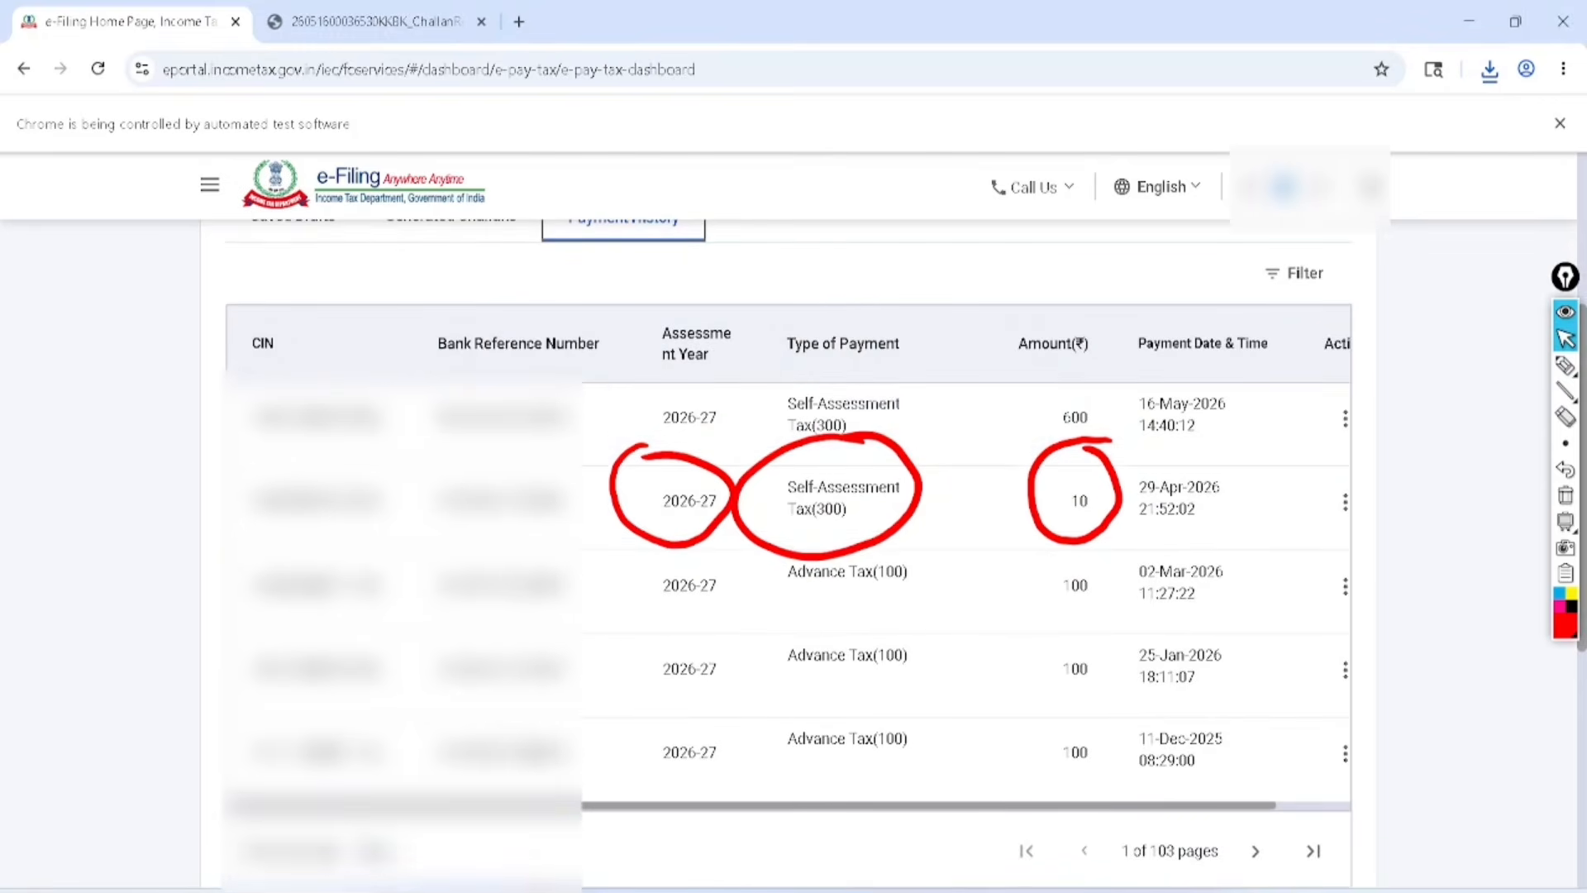
click(1565, 365)
mouse_move(1346, 385)
mouse_down()
mouse_move(1352, 454)
mouse_move(1344, 369)
mouse_up()
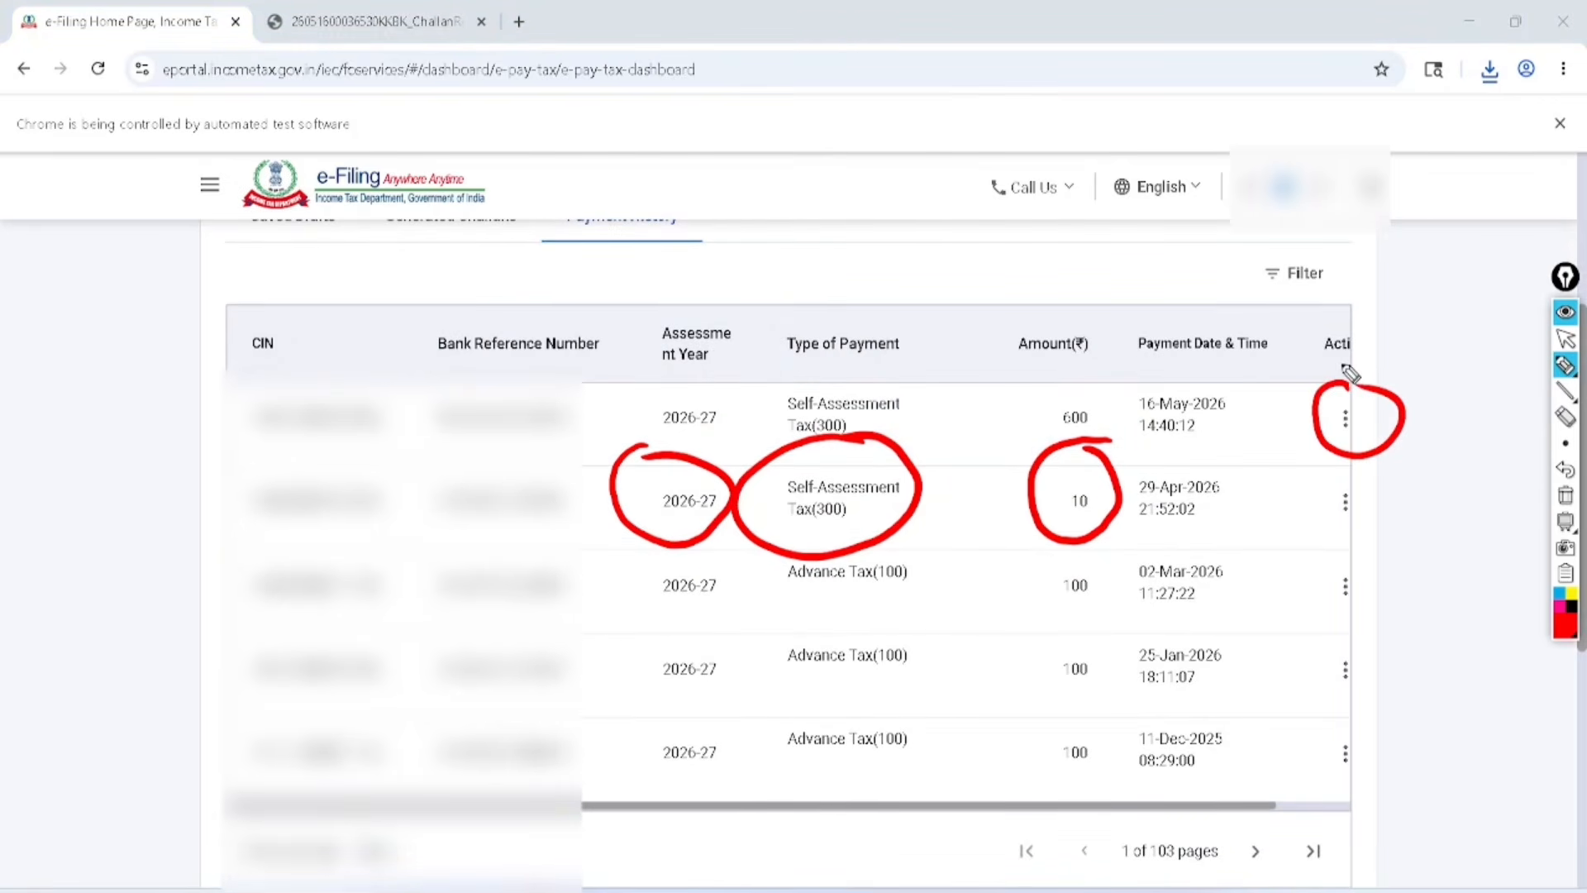
click(1565, 338)
- Check the actions available for the 16-May-2026 self-assessment payment and close them without choosing any
click(1345, 418)
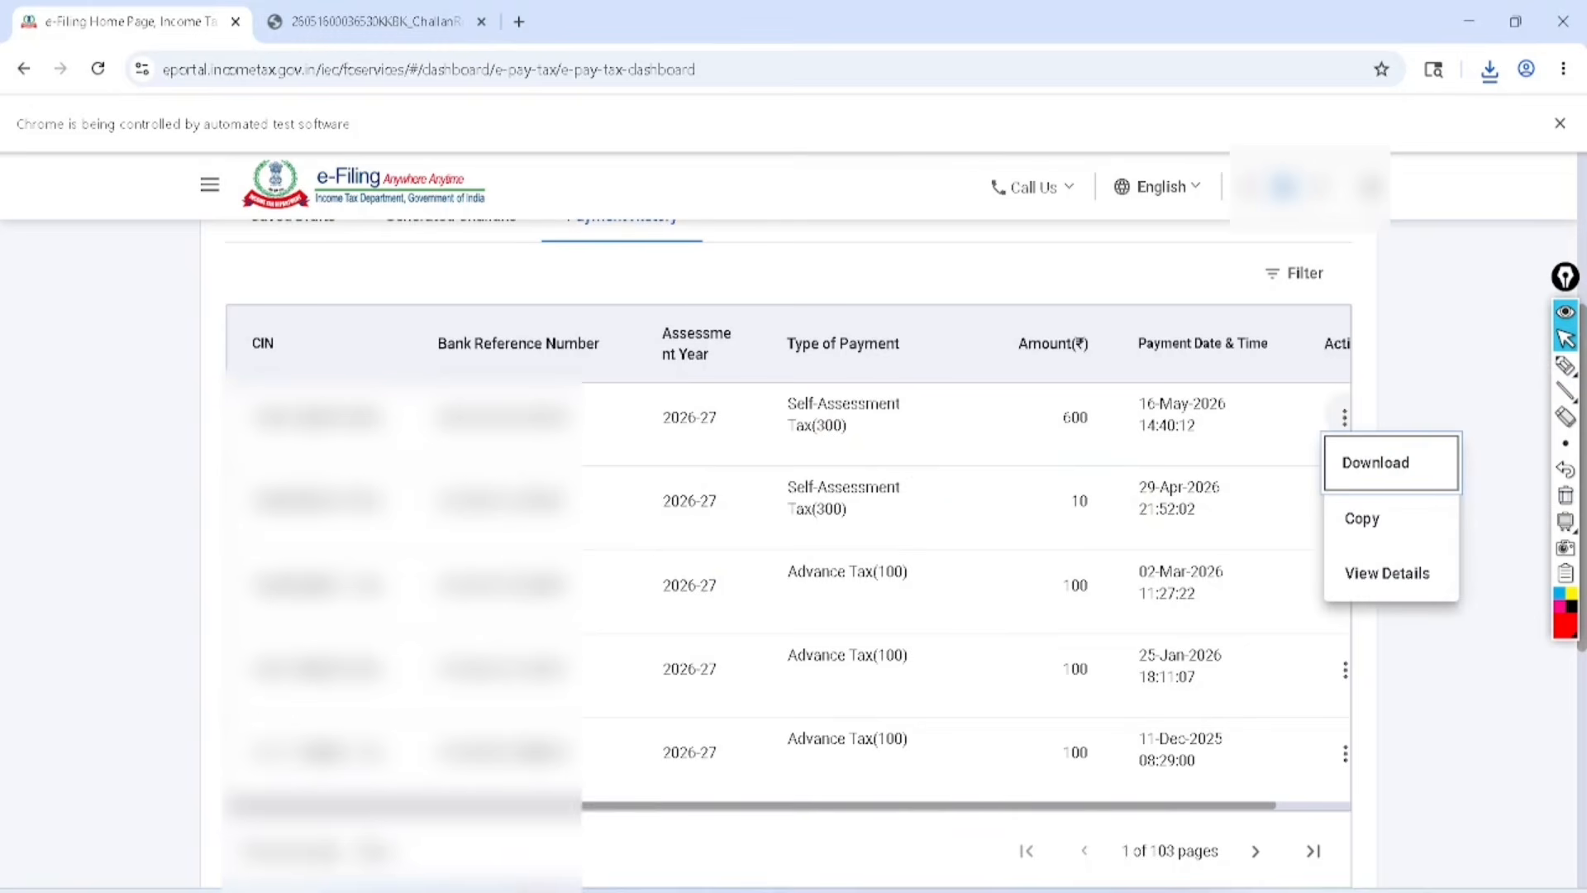
click(1496, 357)
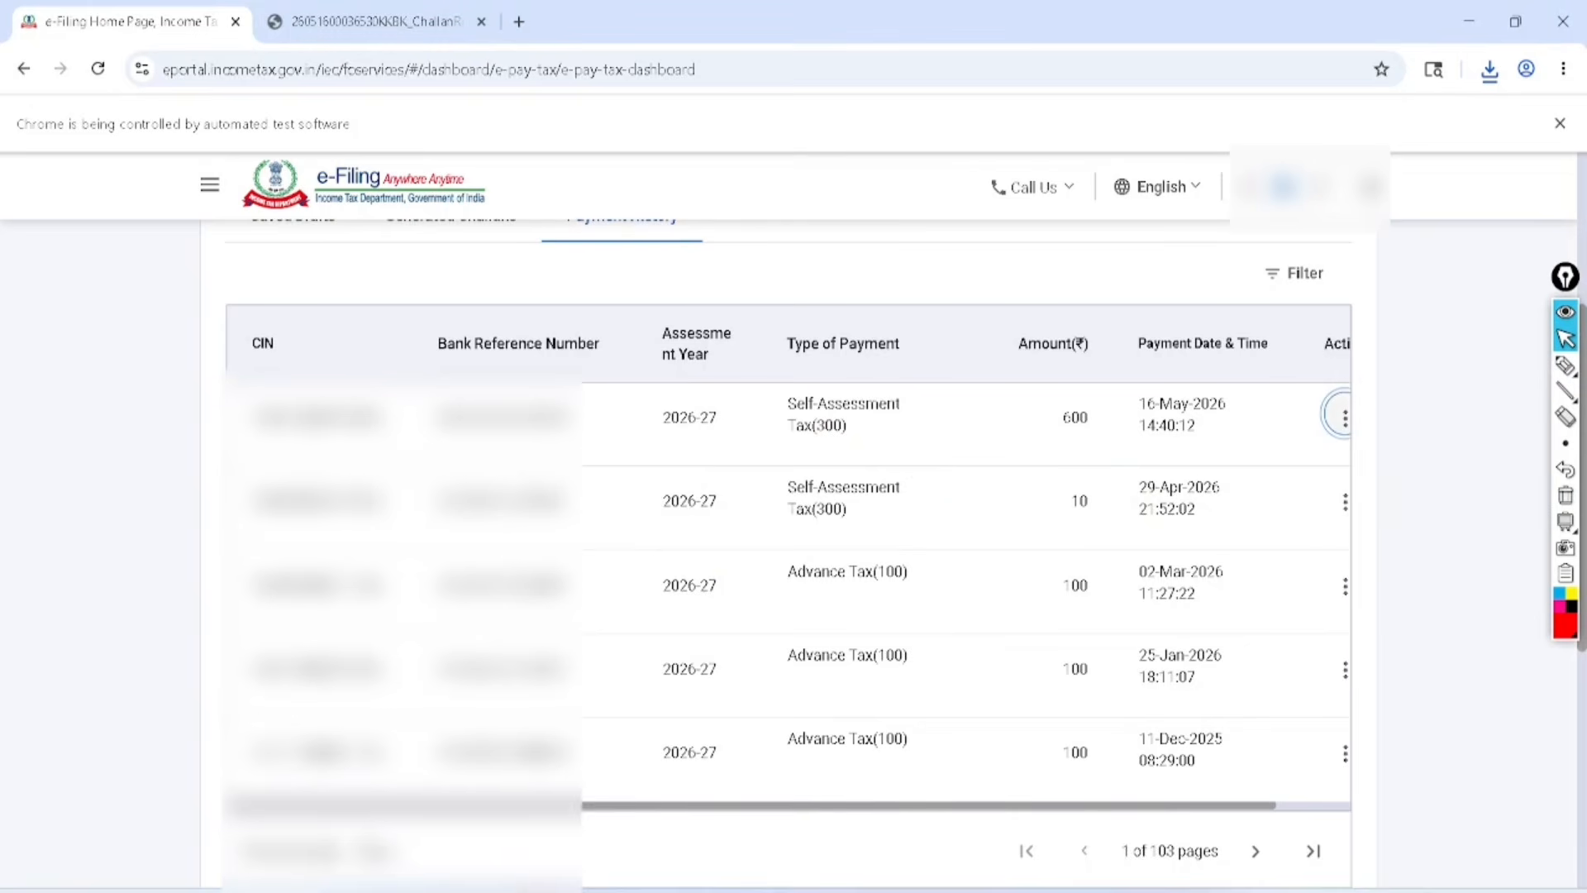
scroll(790, 546, up, 5)
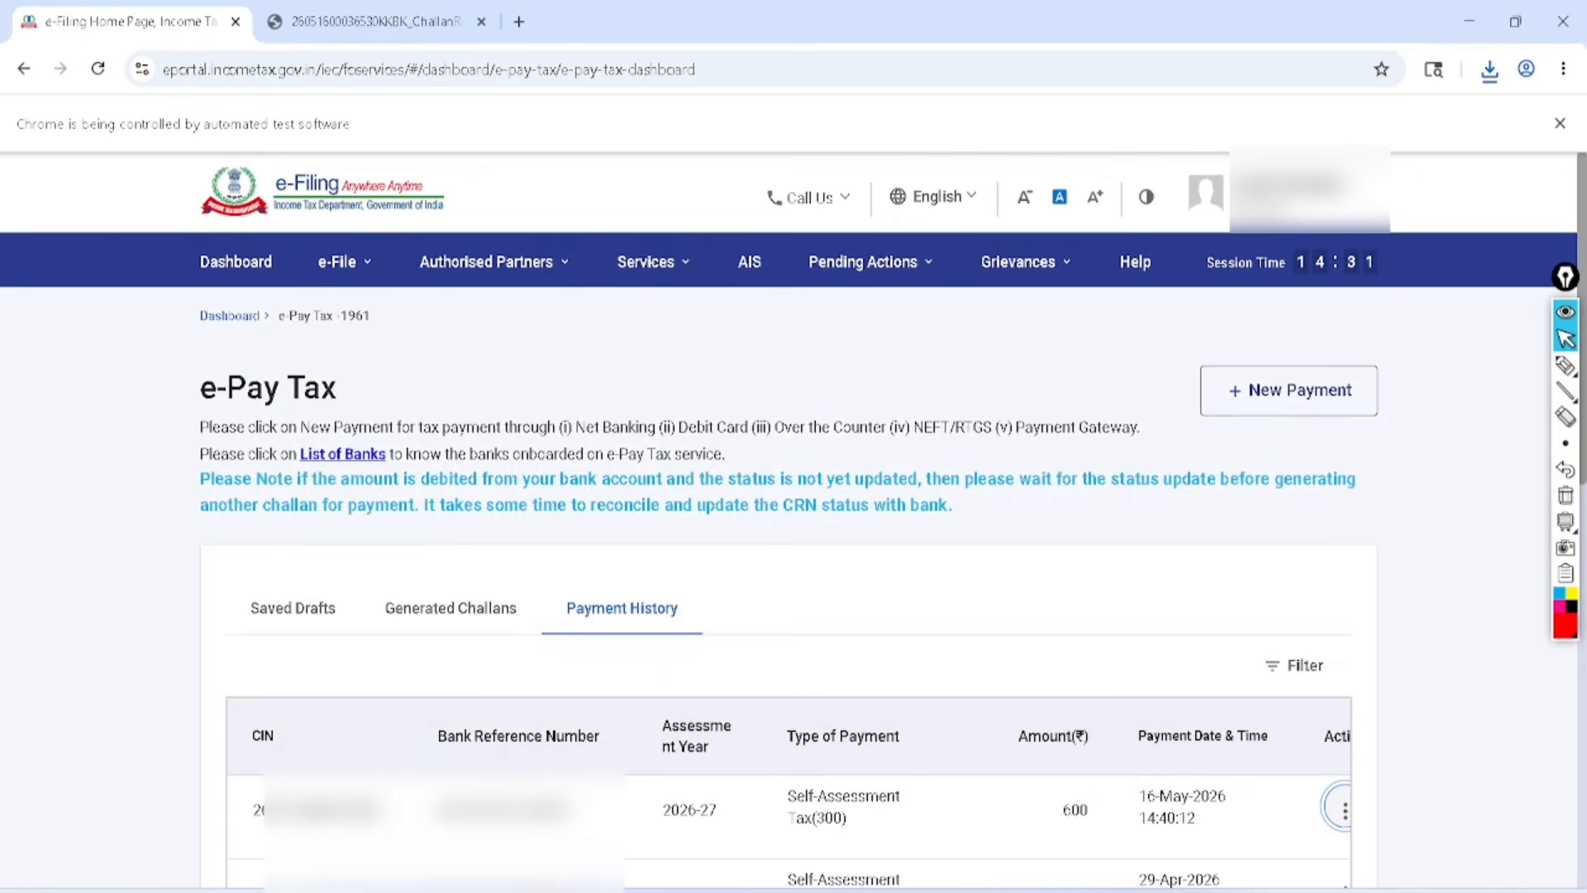
- Open online filing of the income tax return for assessment year 2026-27 and resume the saved ITR-1 draft
click(341, 261)
mouse_move(404, 314)
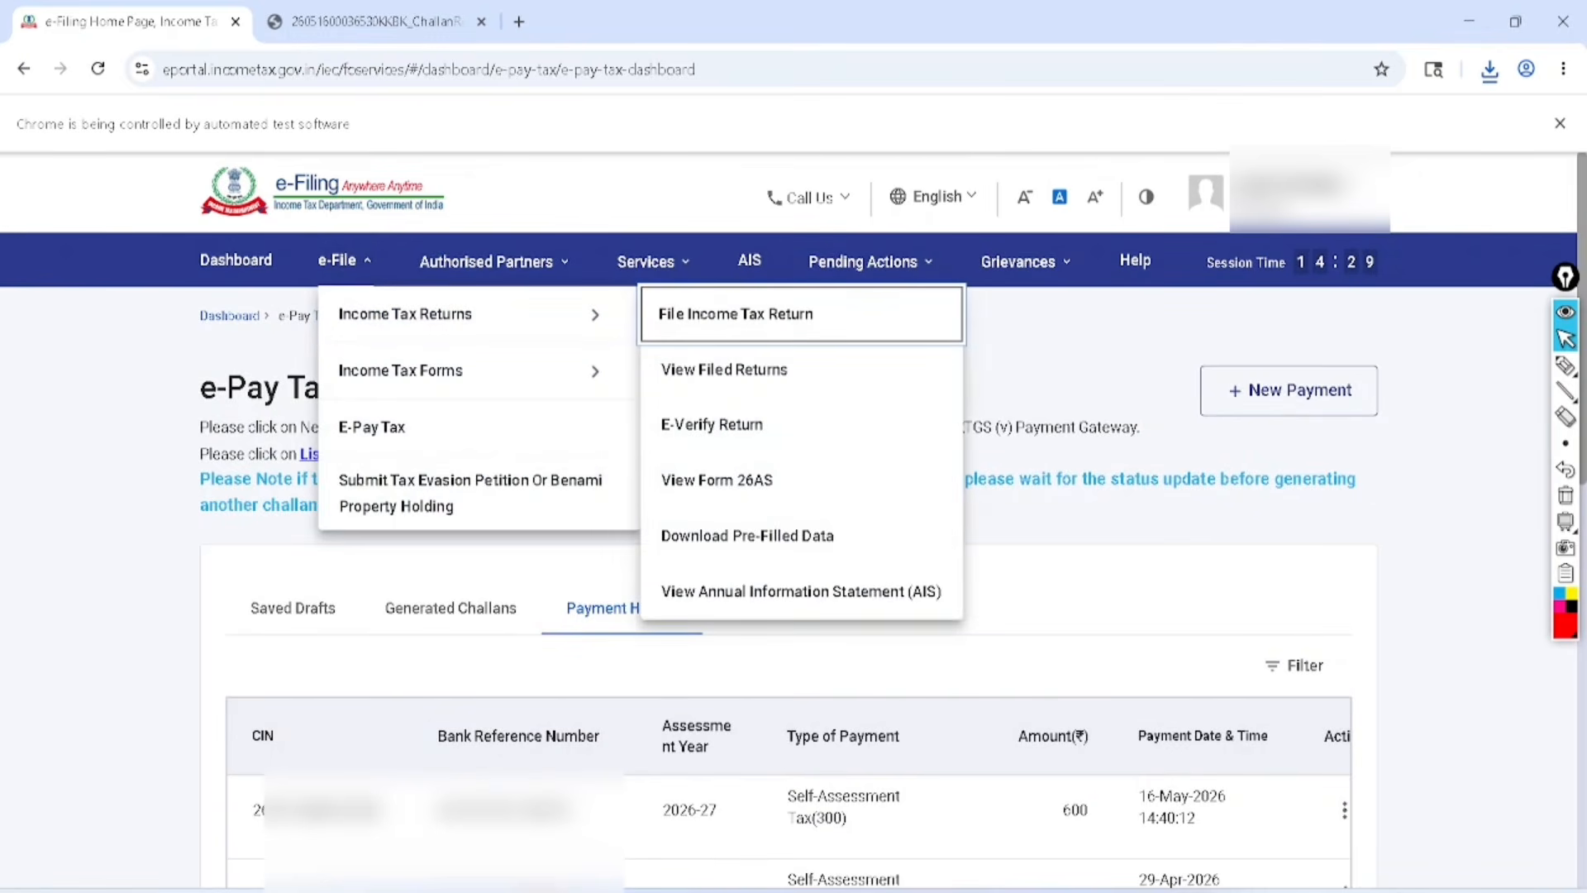
click(802, 314)
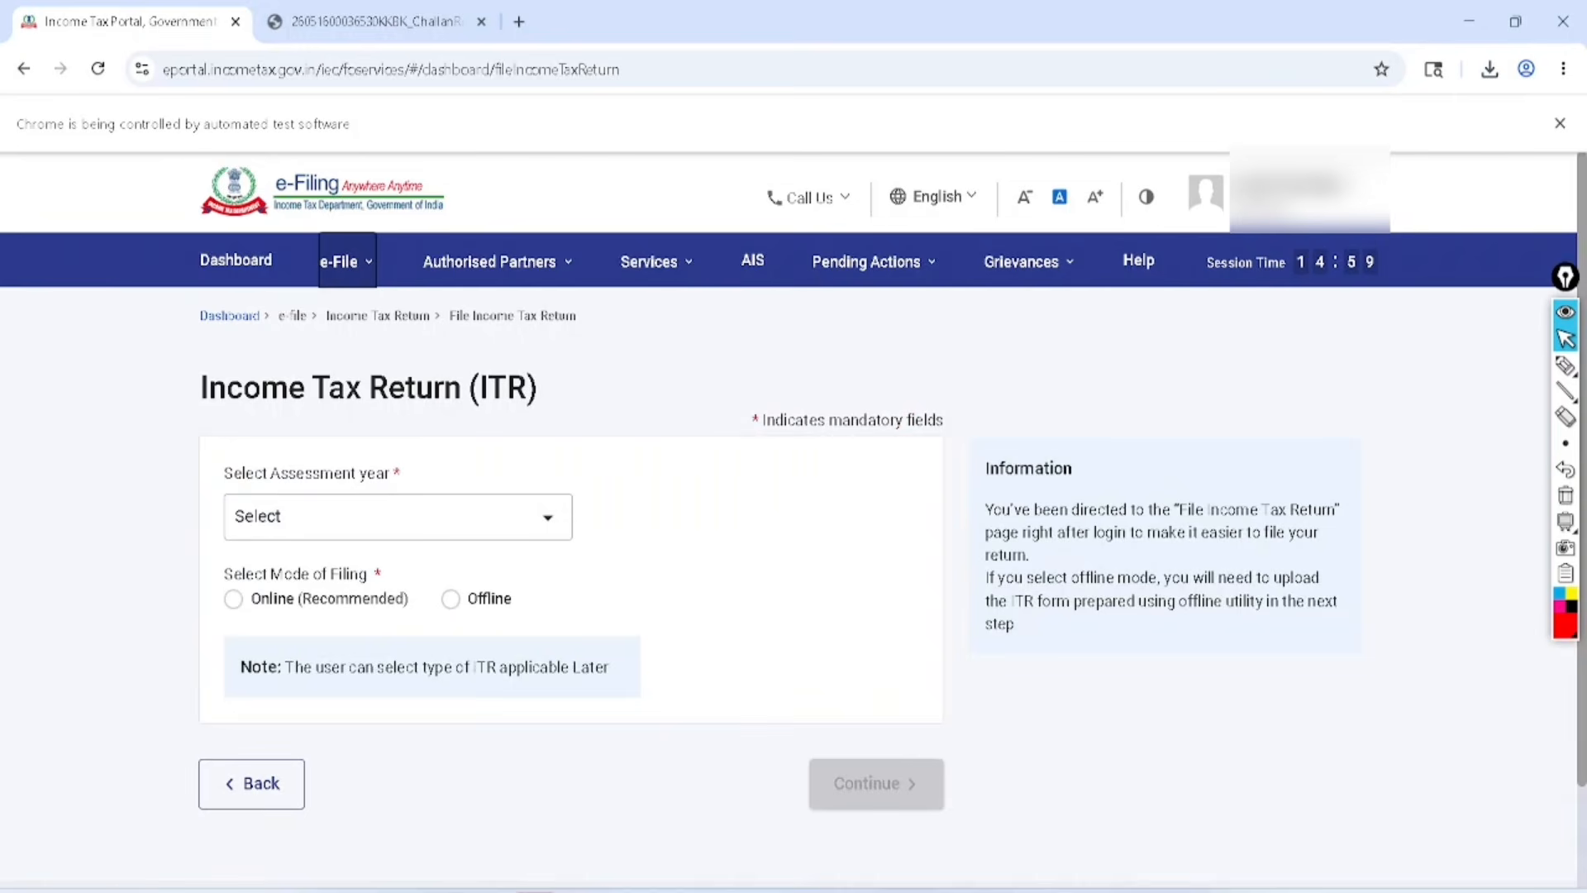
click(398, 516)
click(318, 614)
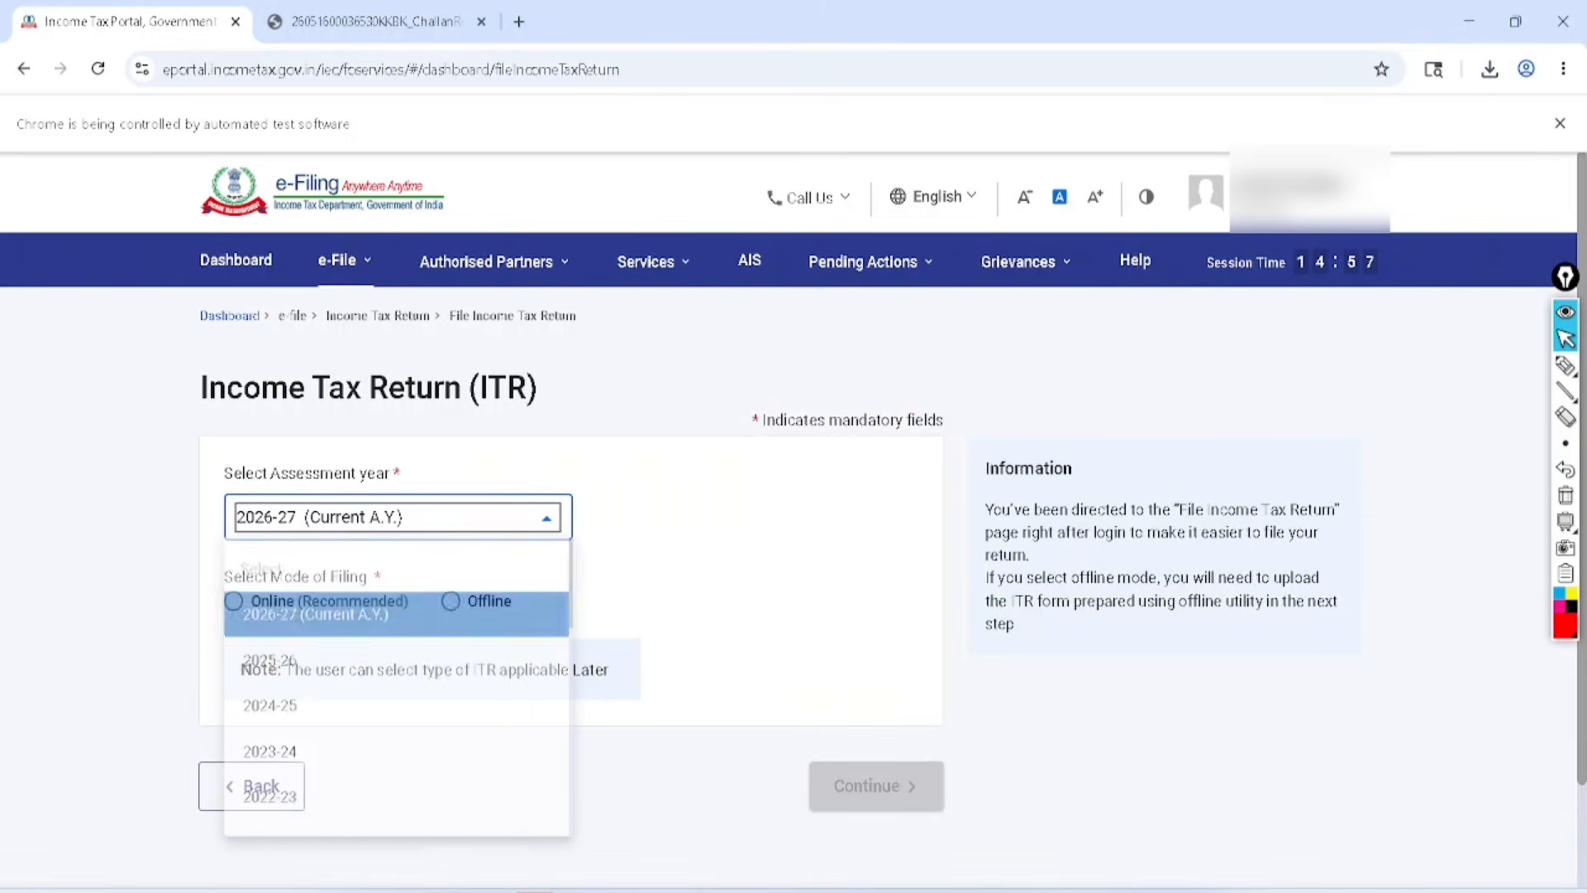
click(234, 600)
click(876, 784)
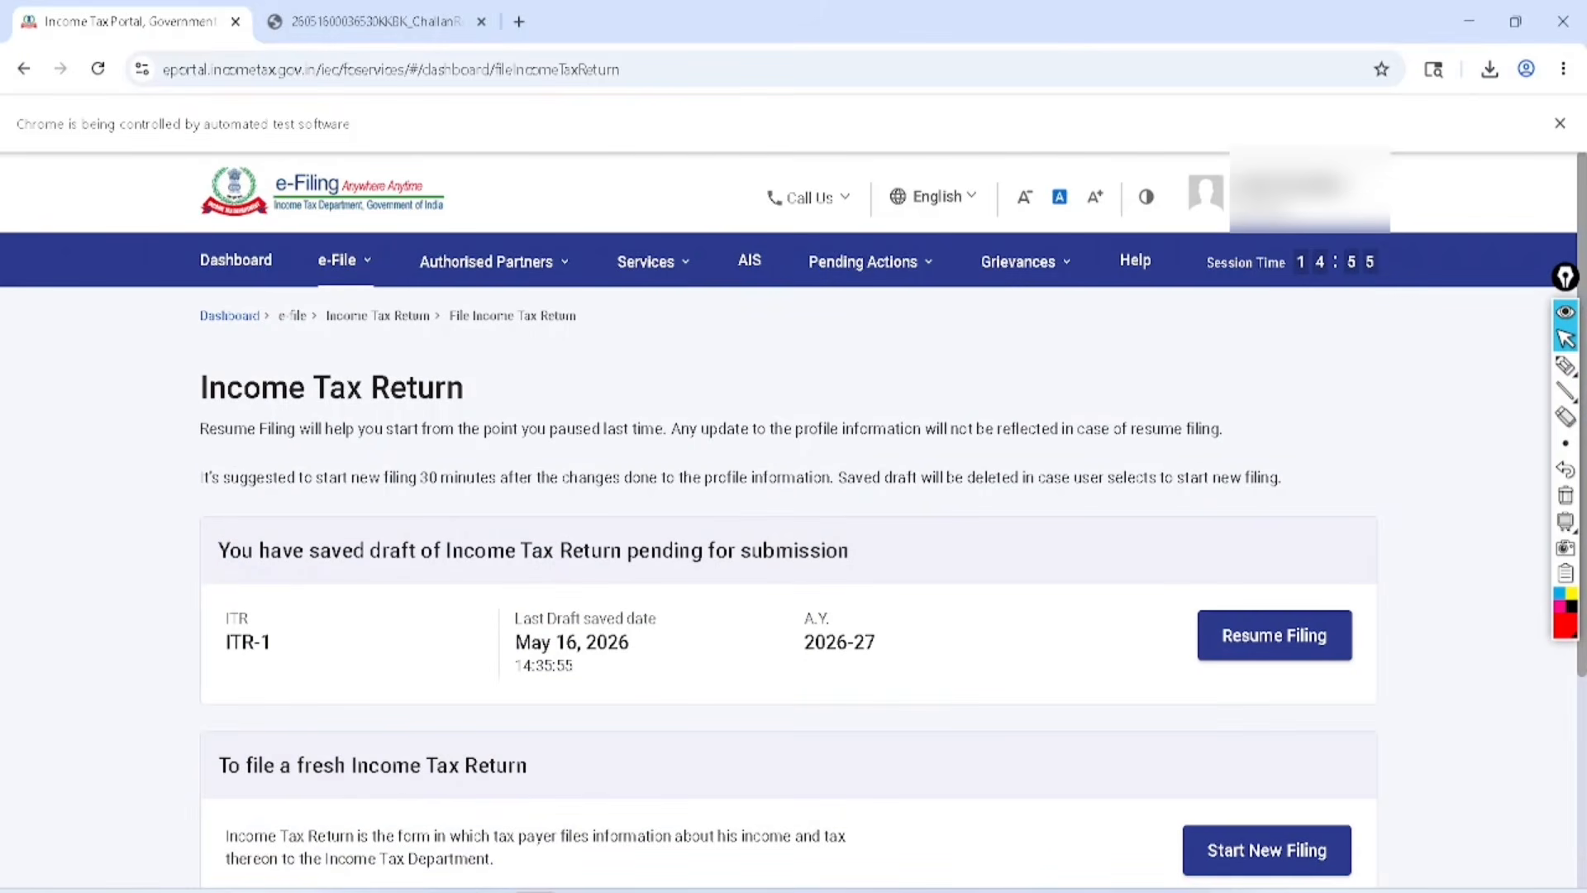
click(1300, 626)
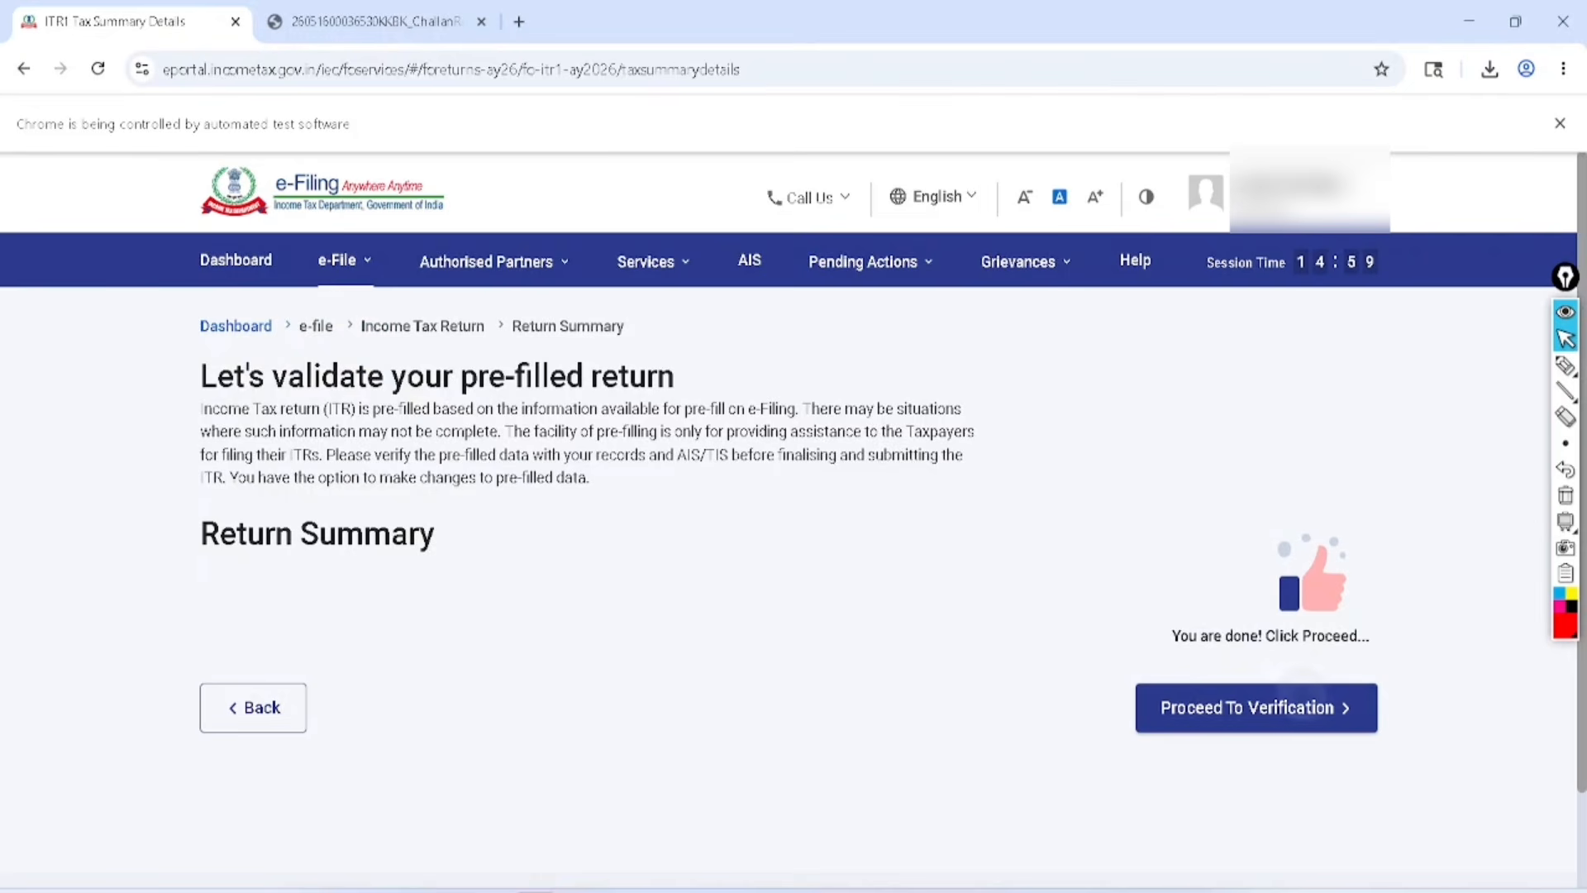
- Review the tax summary down to the amount payable, go back to the return summary and dismiss the pre-fill notice
scroll(789, 587, down, 1)
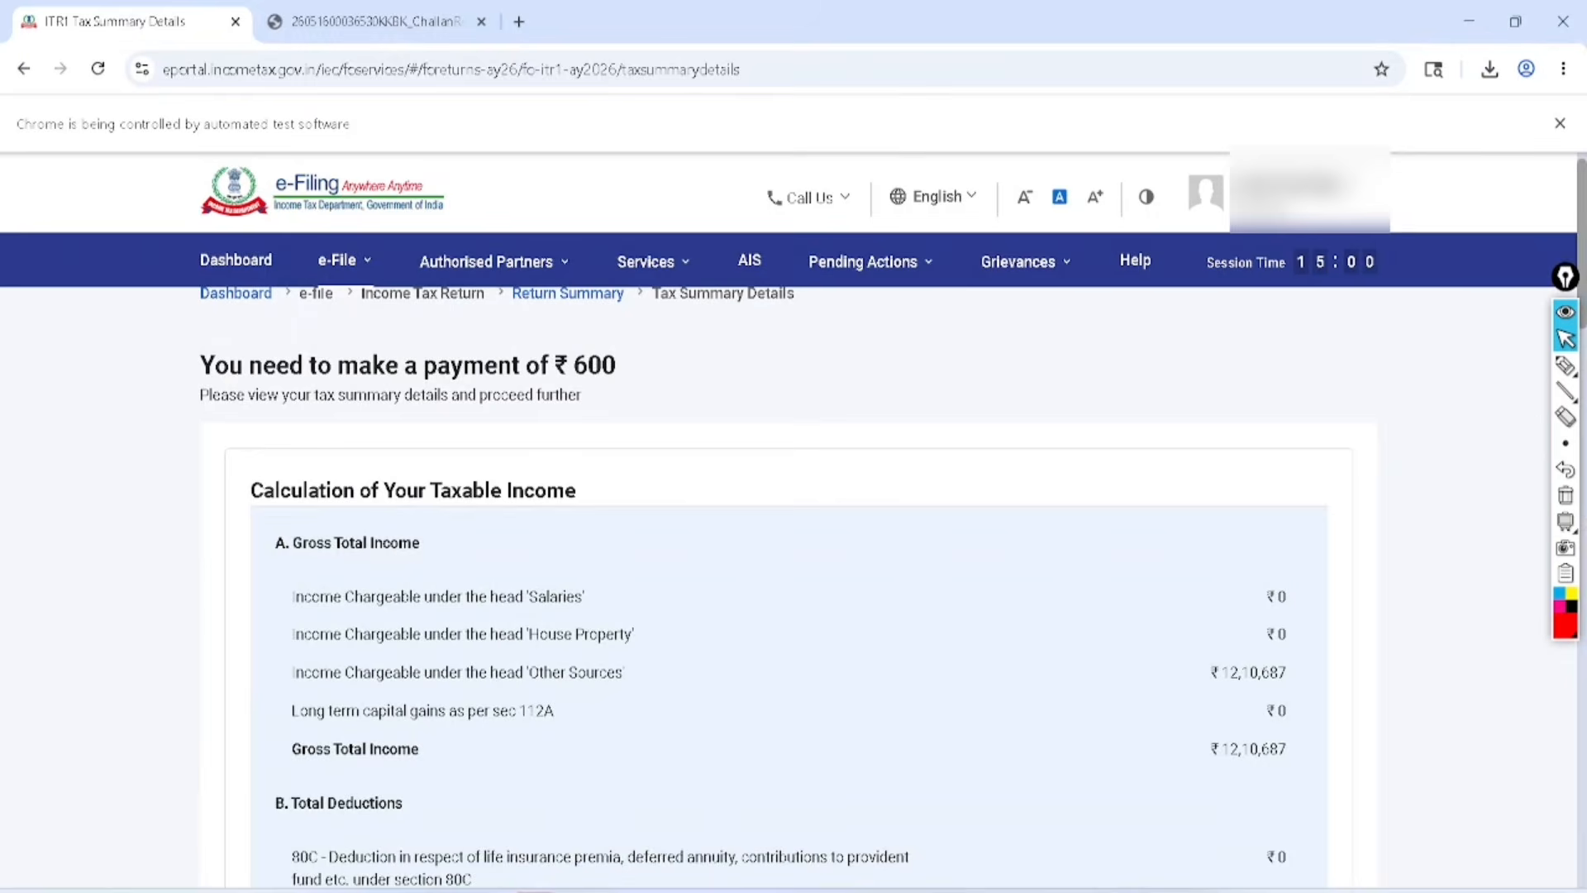
scroll(789, 579, down, 15)
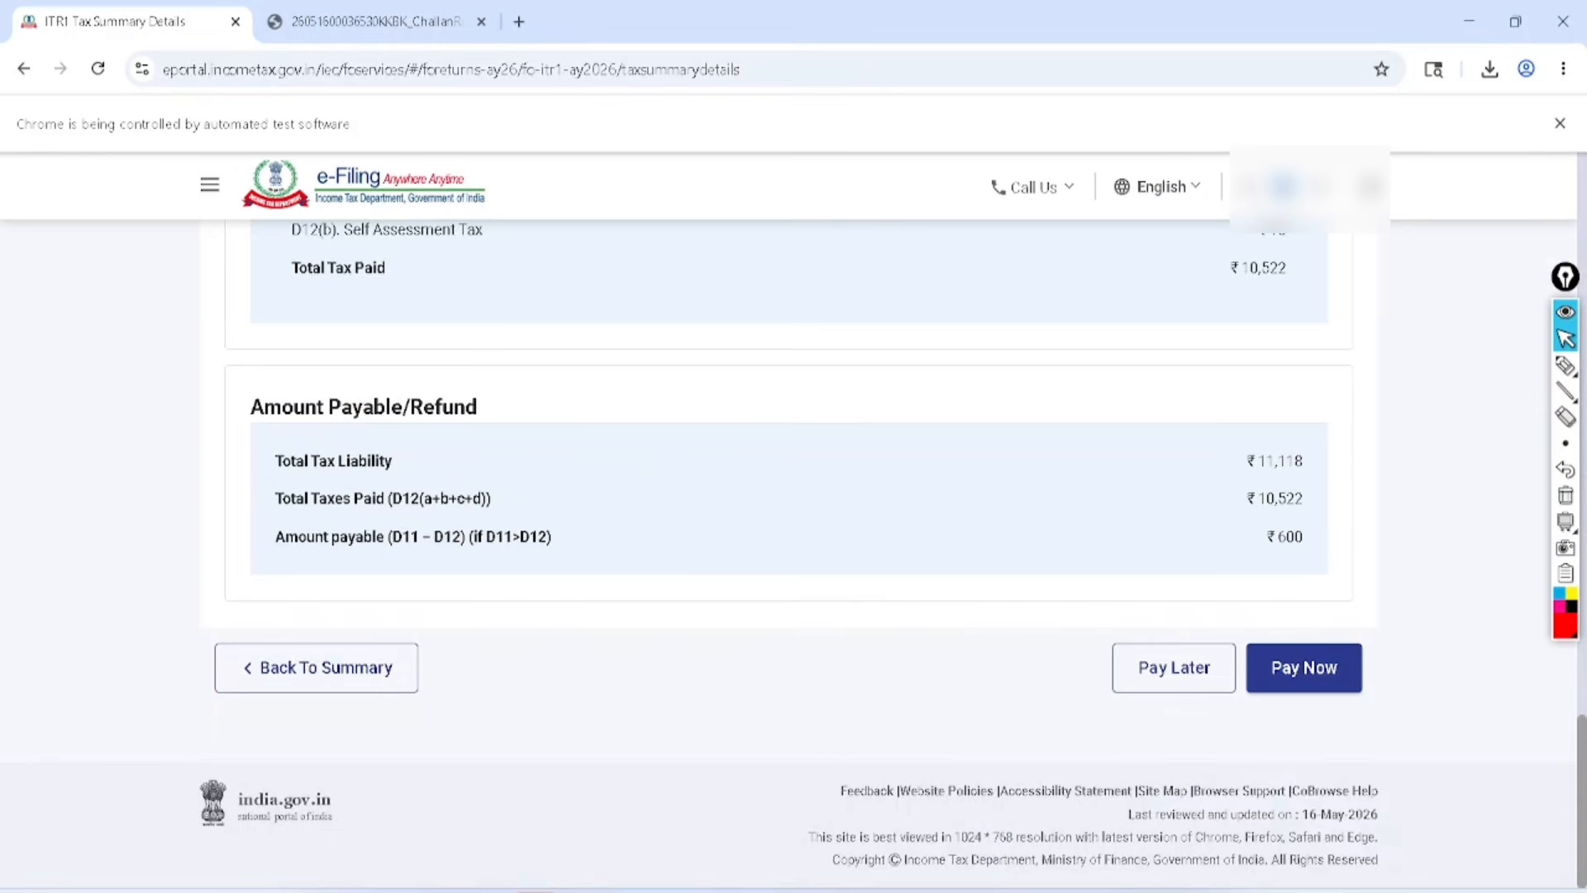
click(317, 668)
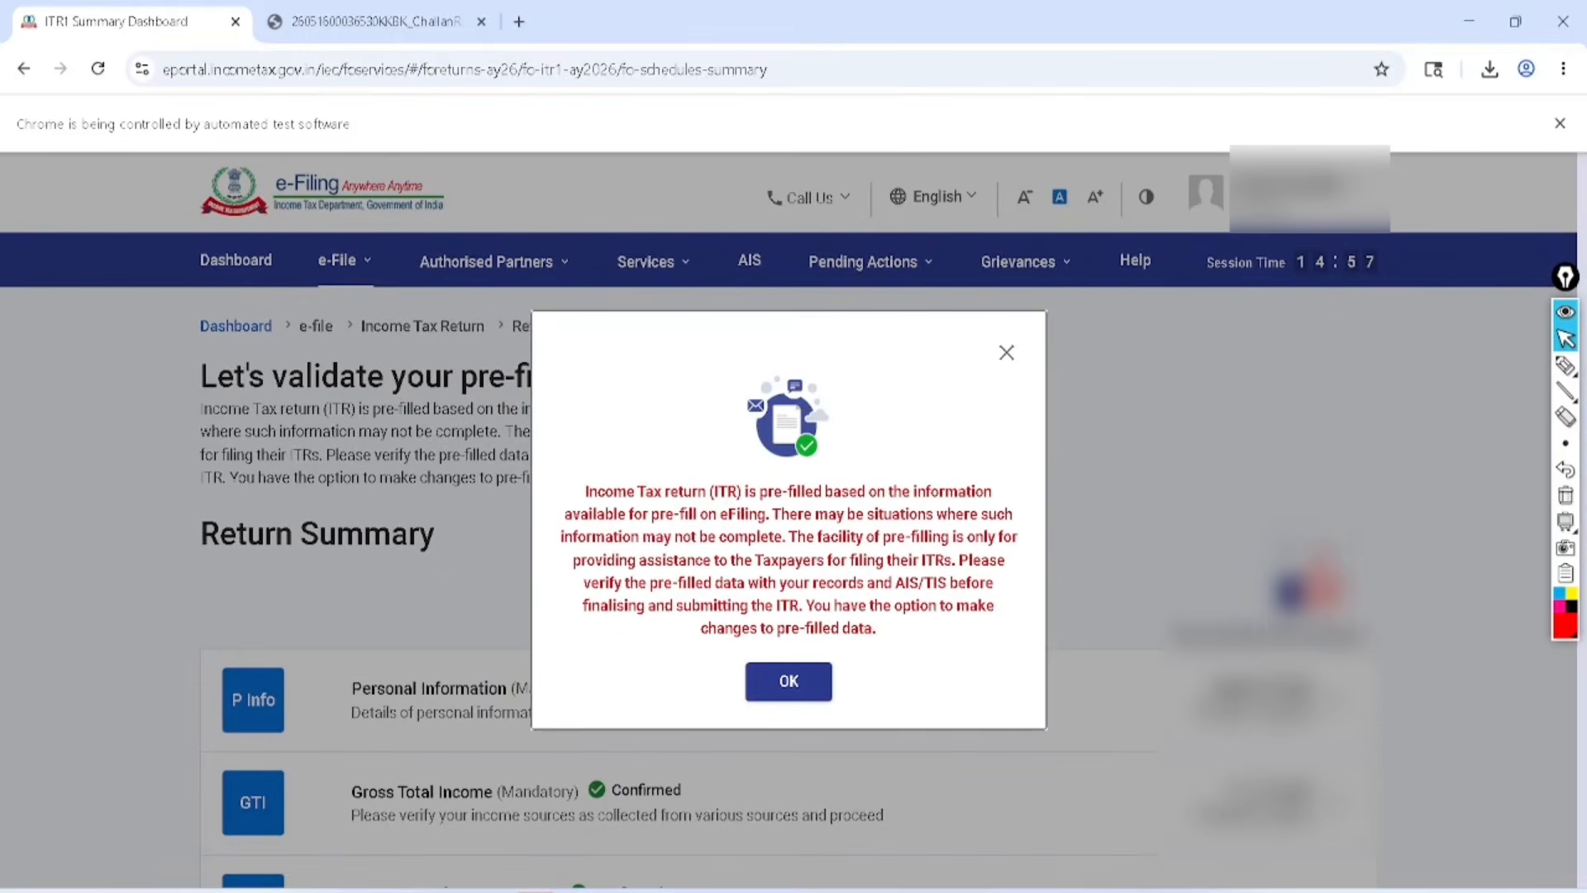
click(788, 681)
scroll(790, 579, down, 10)
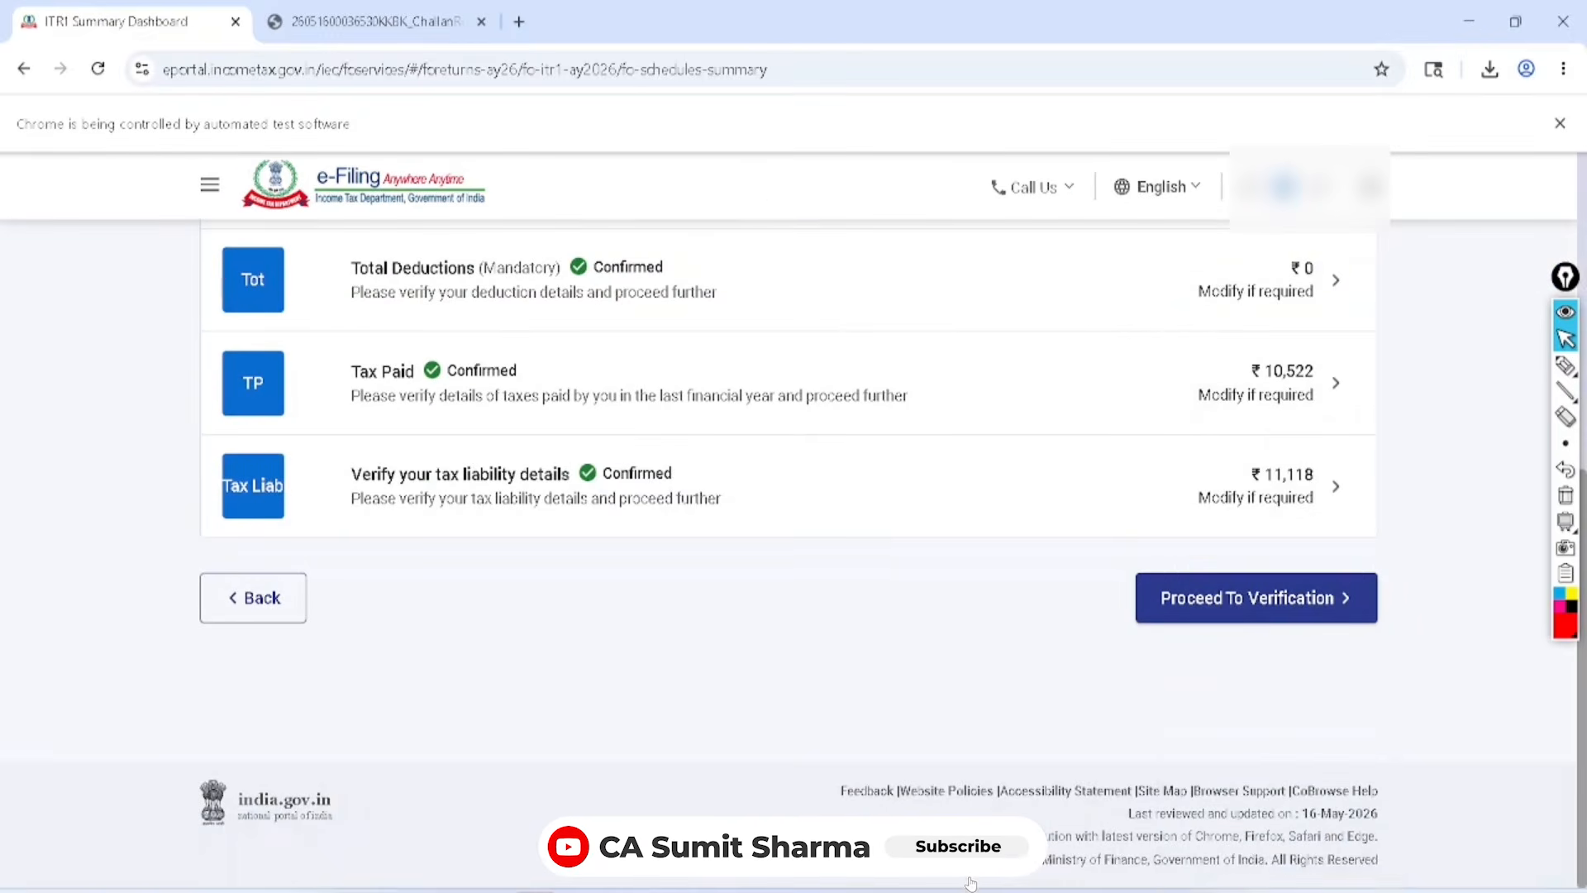
- Circle the Tax Paid entry of the return summary in red, and clear the annotation
click(1566, 365)
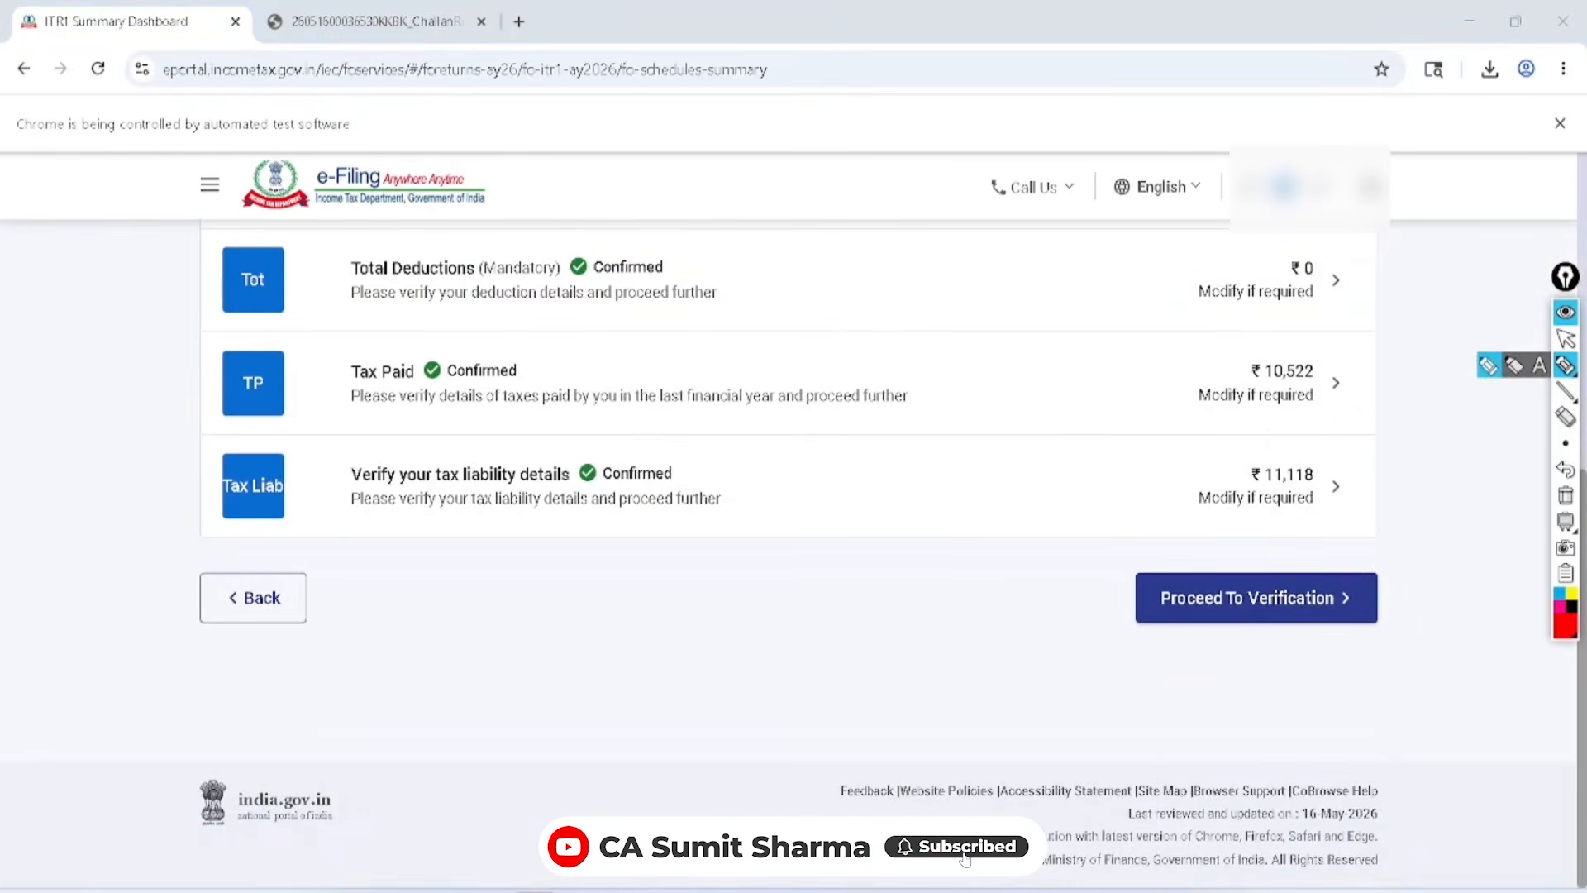
mouse_move(496, 316)
mouse_down()
mouse_move(447, 463)
mouse_move(515, 326)
mouse_up()
click(1566, 339)
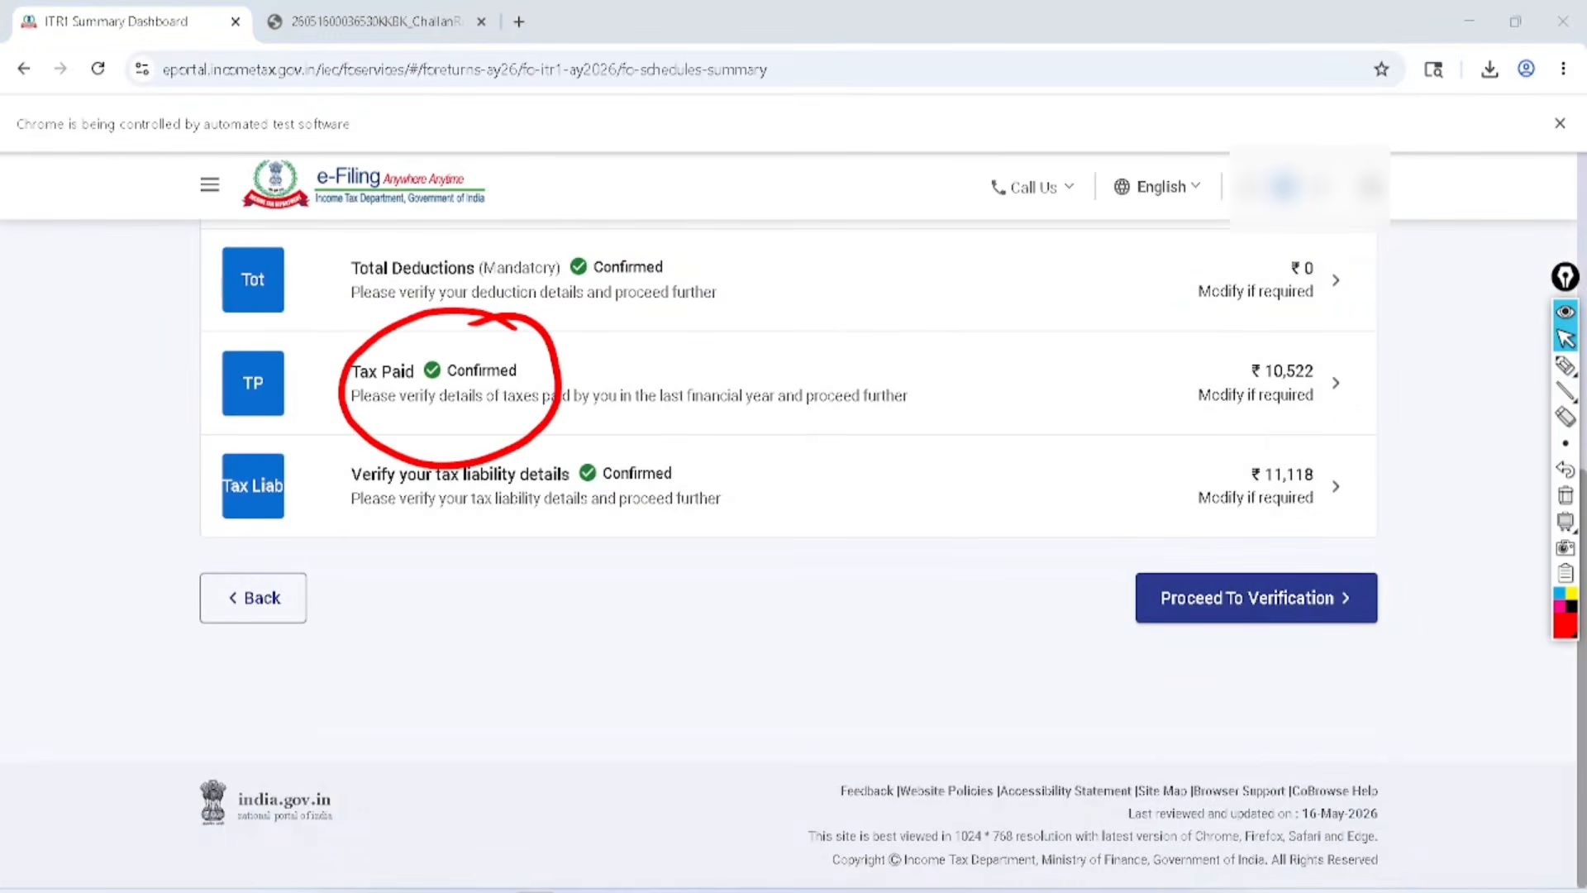
click(1566, 496)
- Open the Tax Paid schedule, circle the self-assessment tax payments heading in red, and clear the annotation
click(1337, 383)
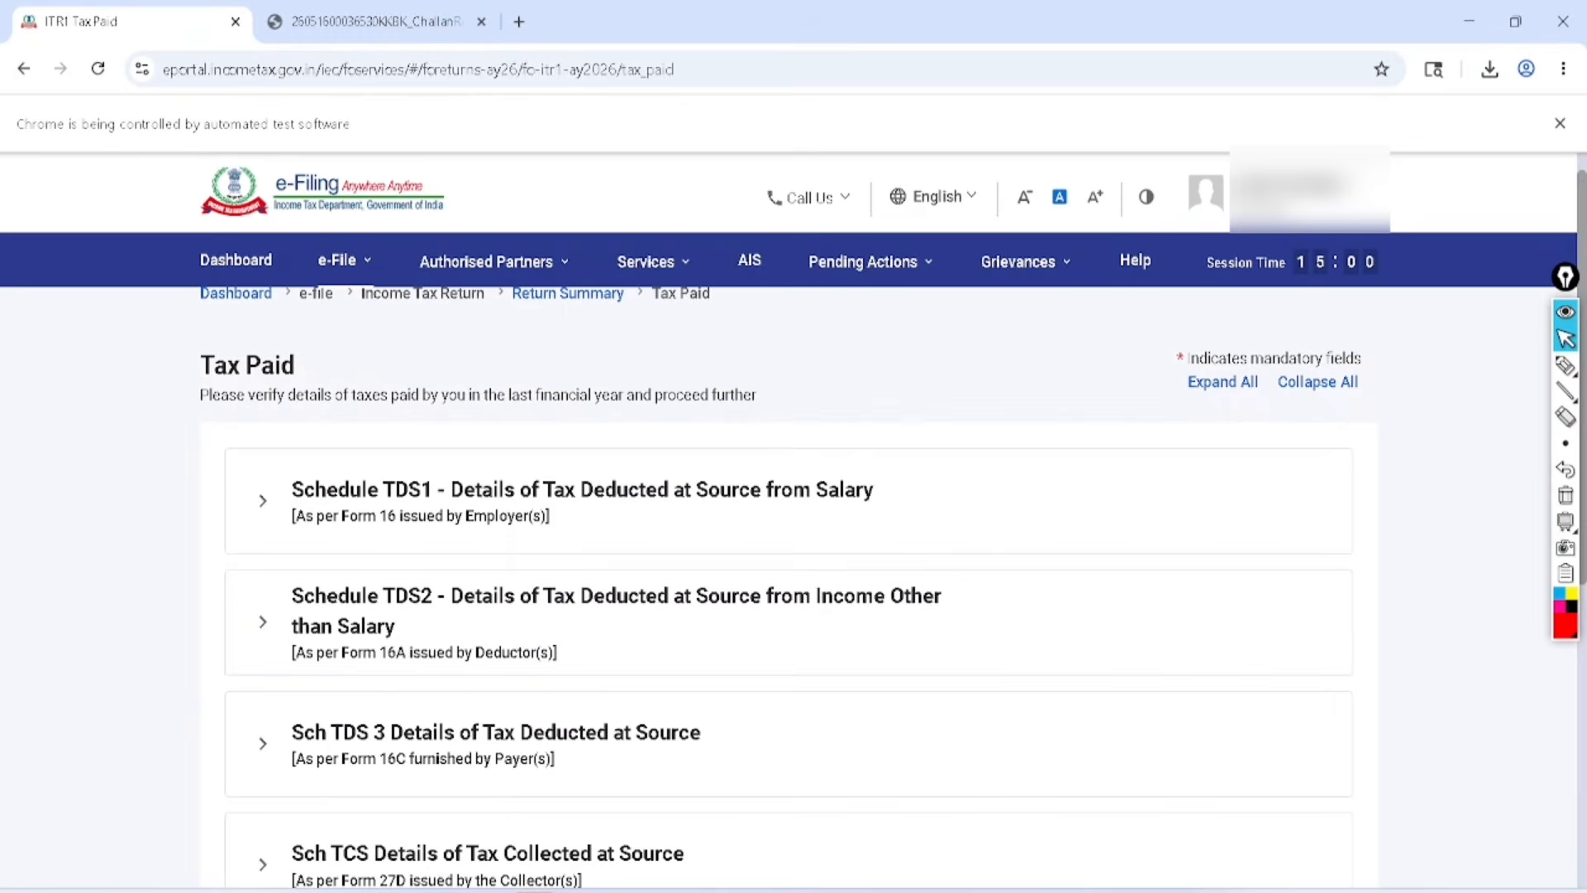
scroll(785, 578, down, 5)
click(1566, 365)
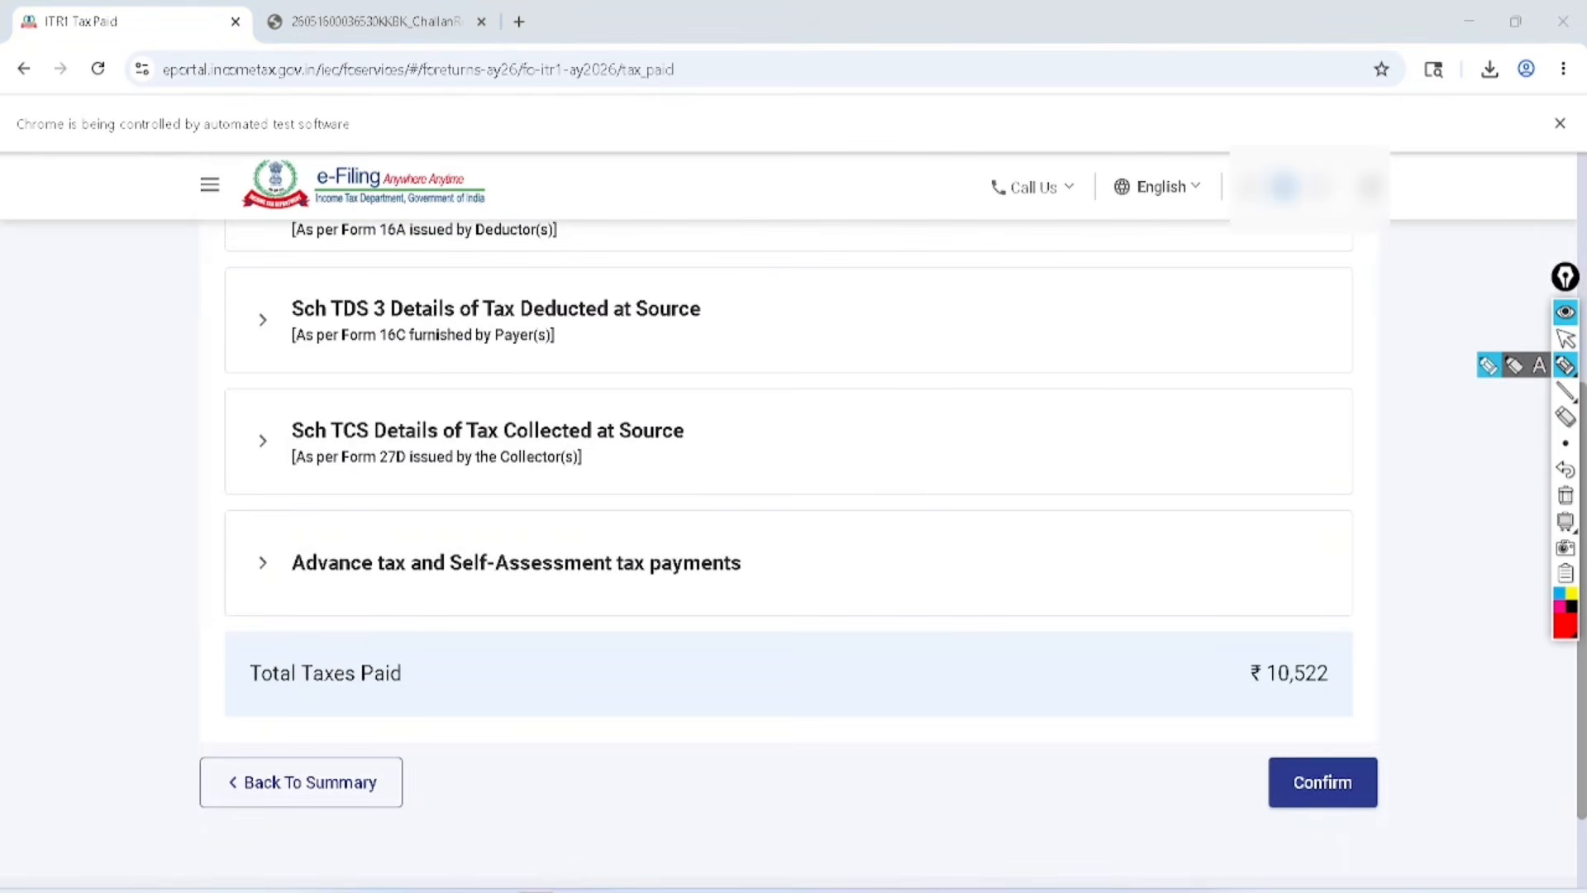
mouse_move(554, 506)
mouse_down()
mouse_move(506, 502)
mouse_move(588, 644)
mouse_move(613, 490)
mouse_move(499, 526)
mouse_up()
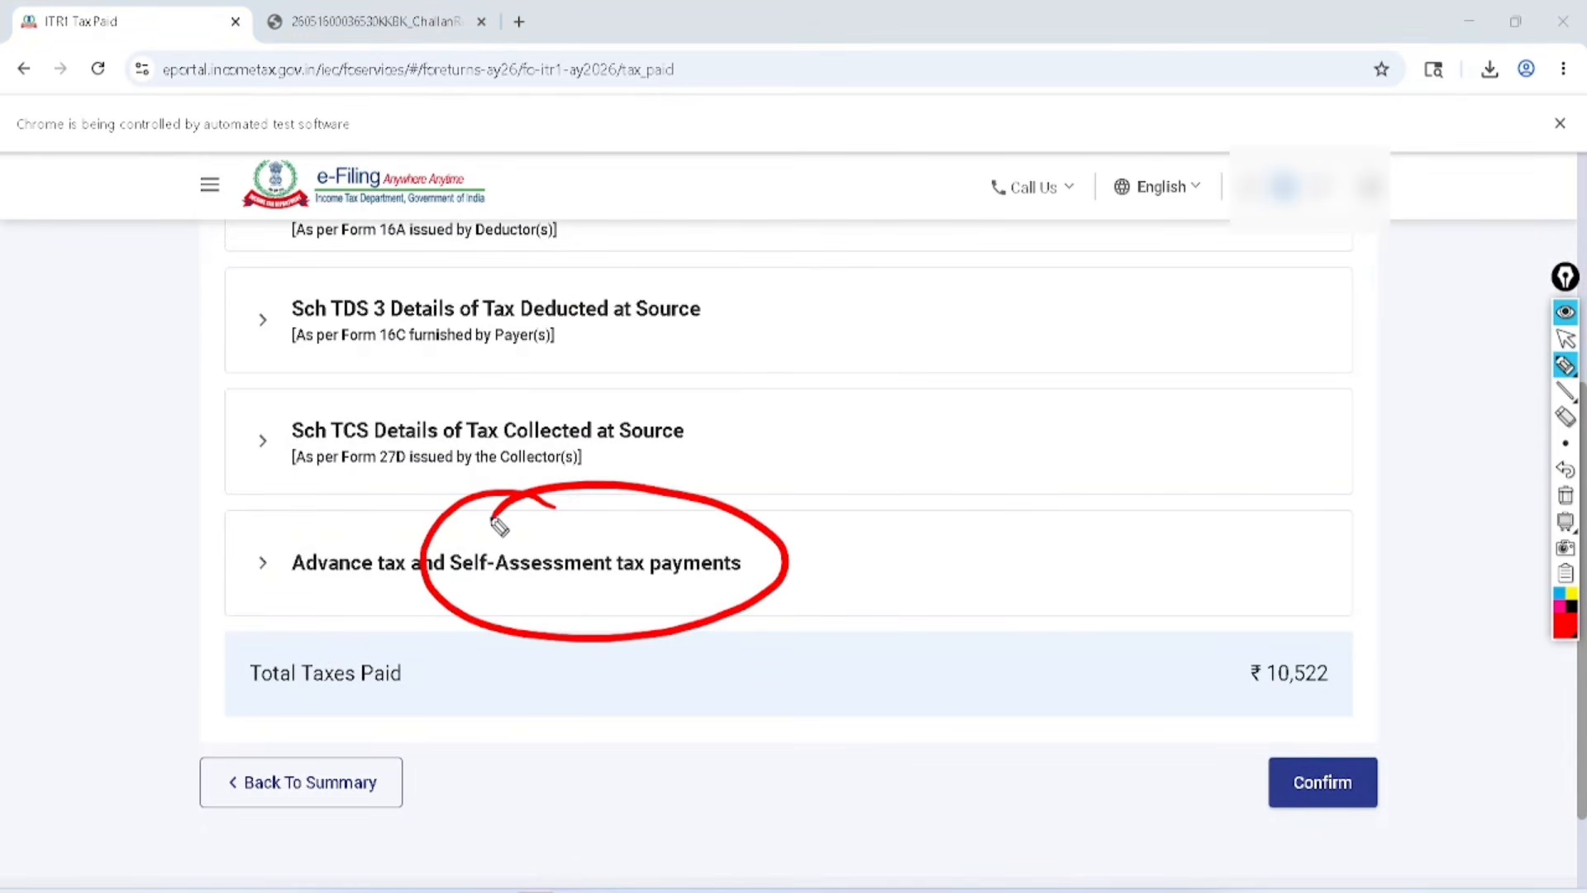
click(1566, 339)
click(1566, 495)
- Expand the advance tax and self-assessment tax payments and start adding another payment entry
click(377, 572)
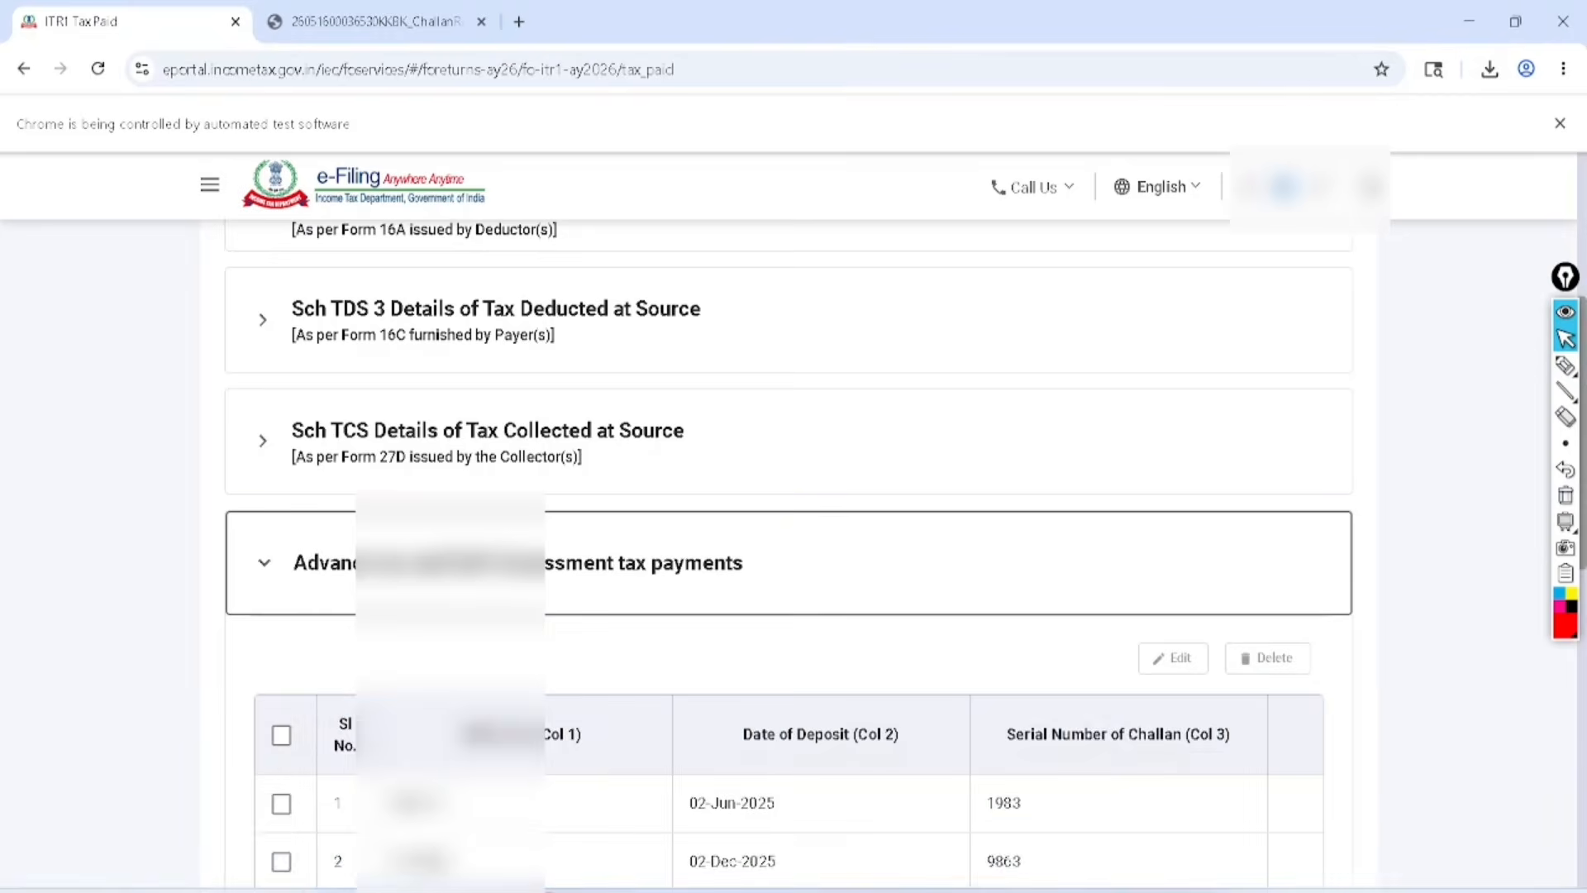
scroll(377, 572, down, 5)
scroll(785, 554, down, 2)
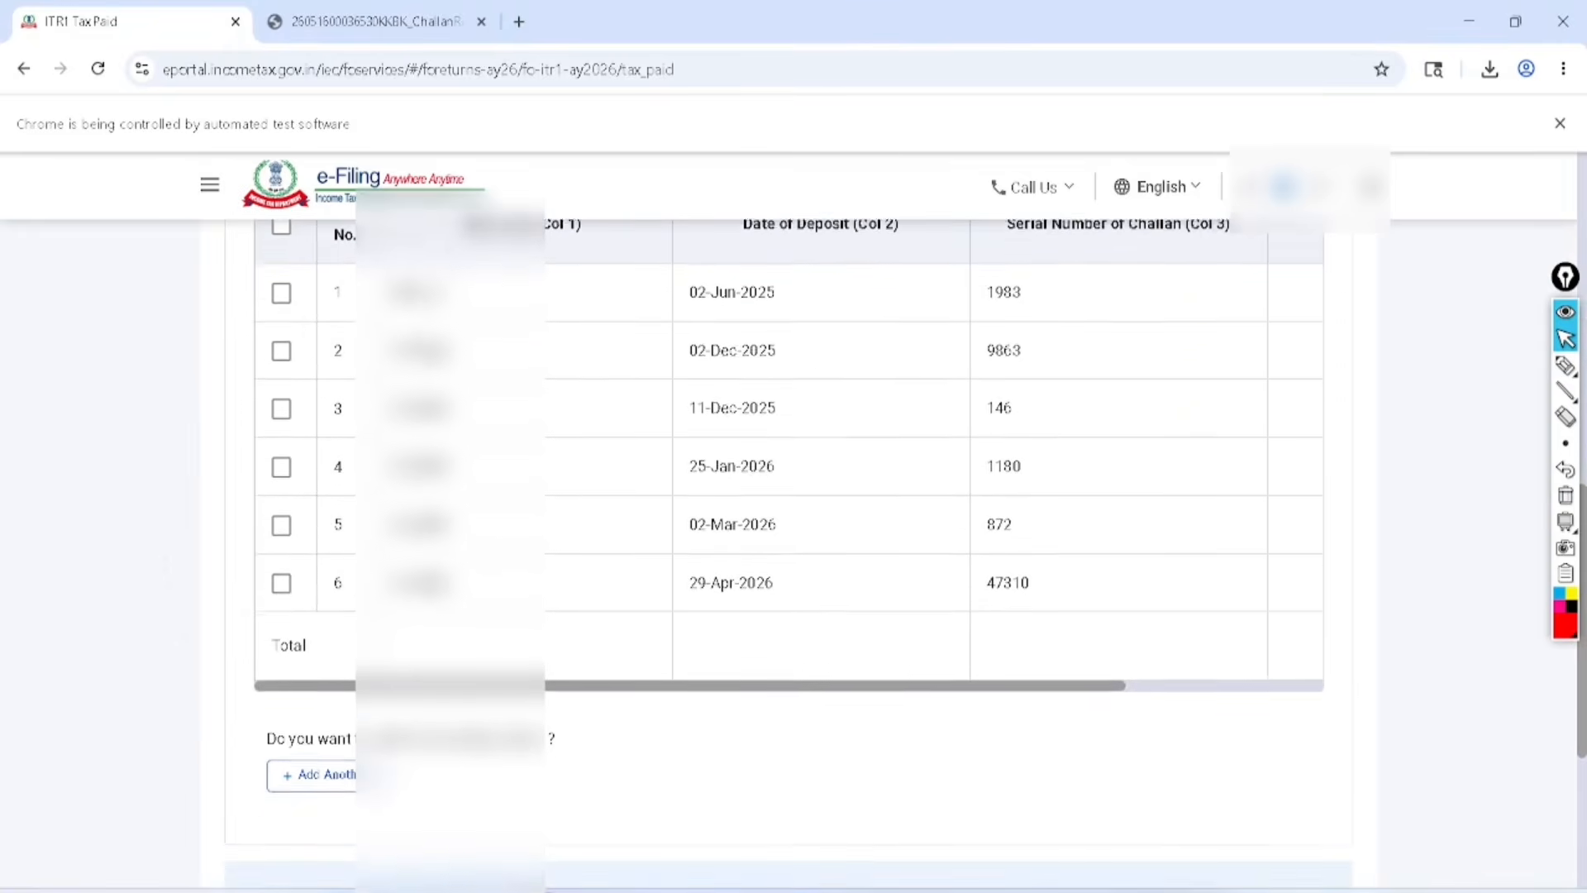
click(331, 752)
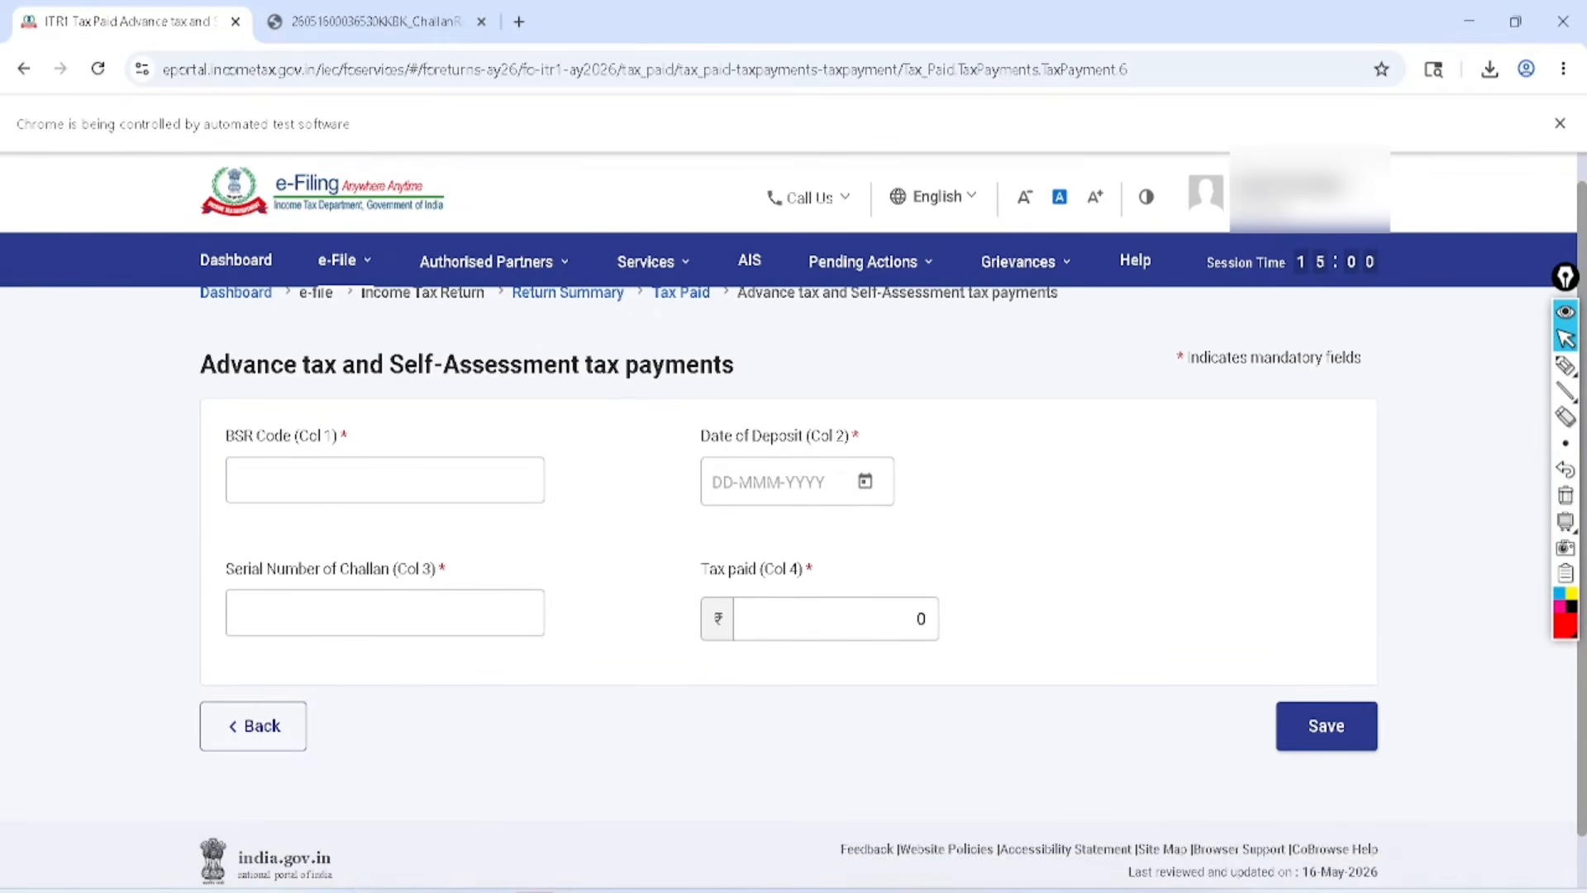
- Fill in the payment with deposit date 16-May-2026, tax paid 600, the BSR code and the challan serial number, and save it
scroll(789, 554, down, 1)
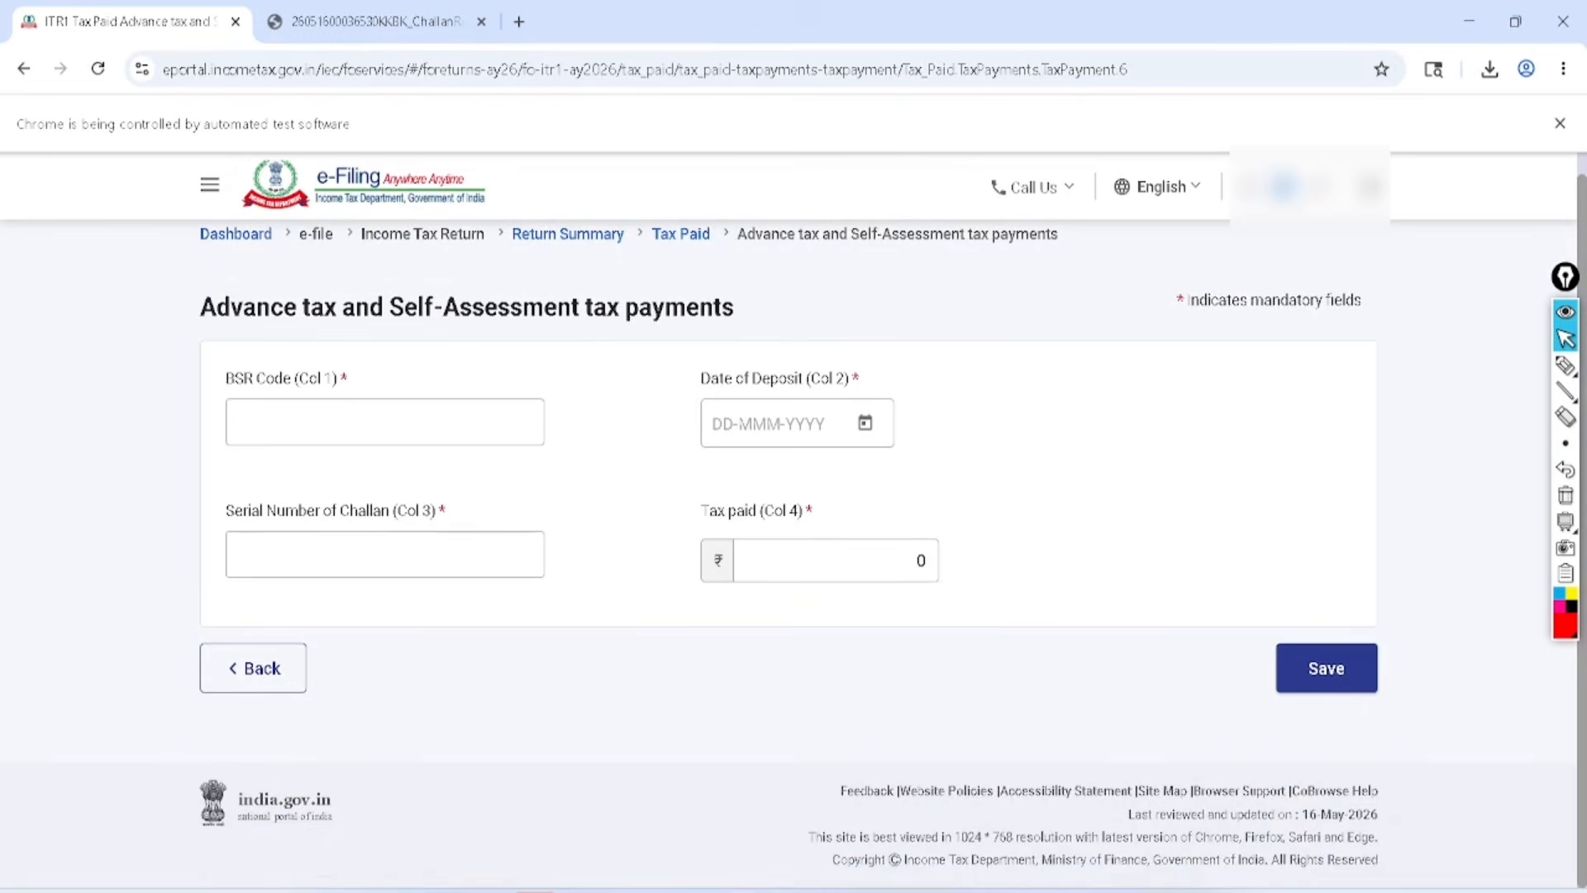
click(385, 423)
click(866, 423)
click(979, 669)
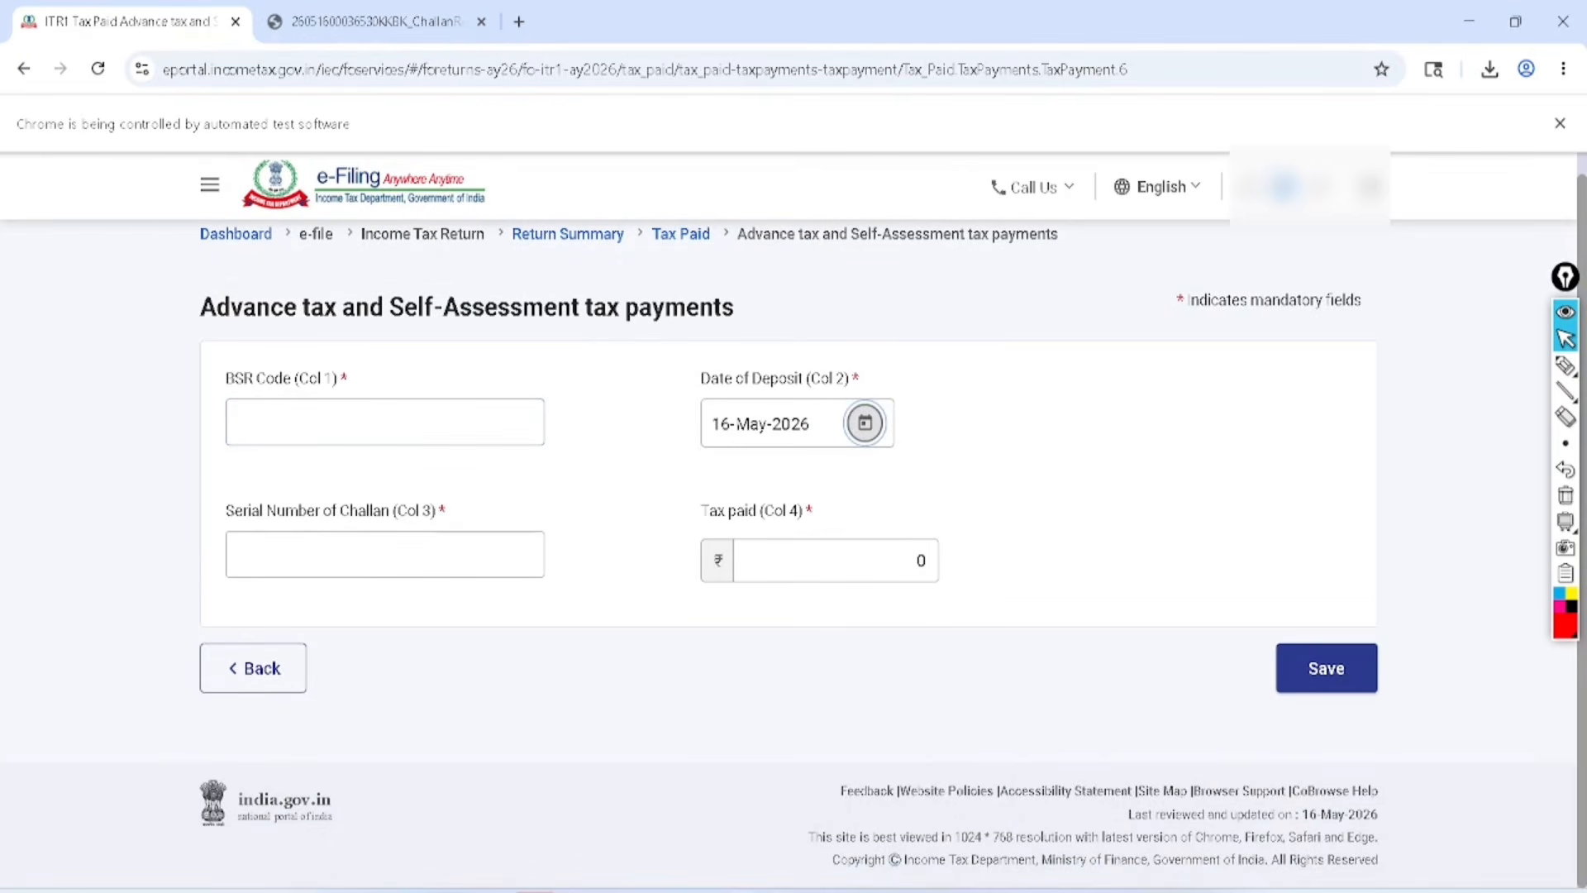
click(386, 554)
click(916, 560)
text(6)
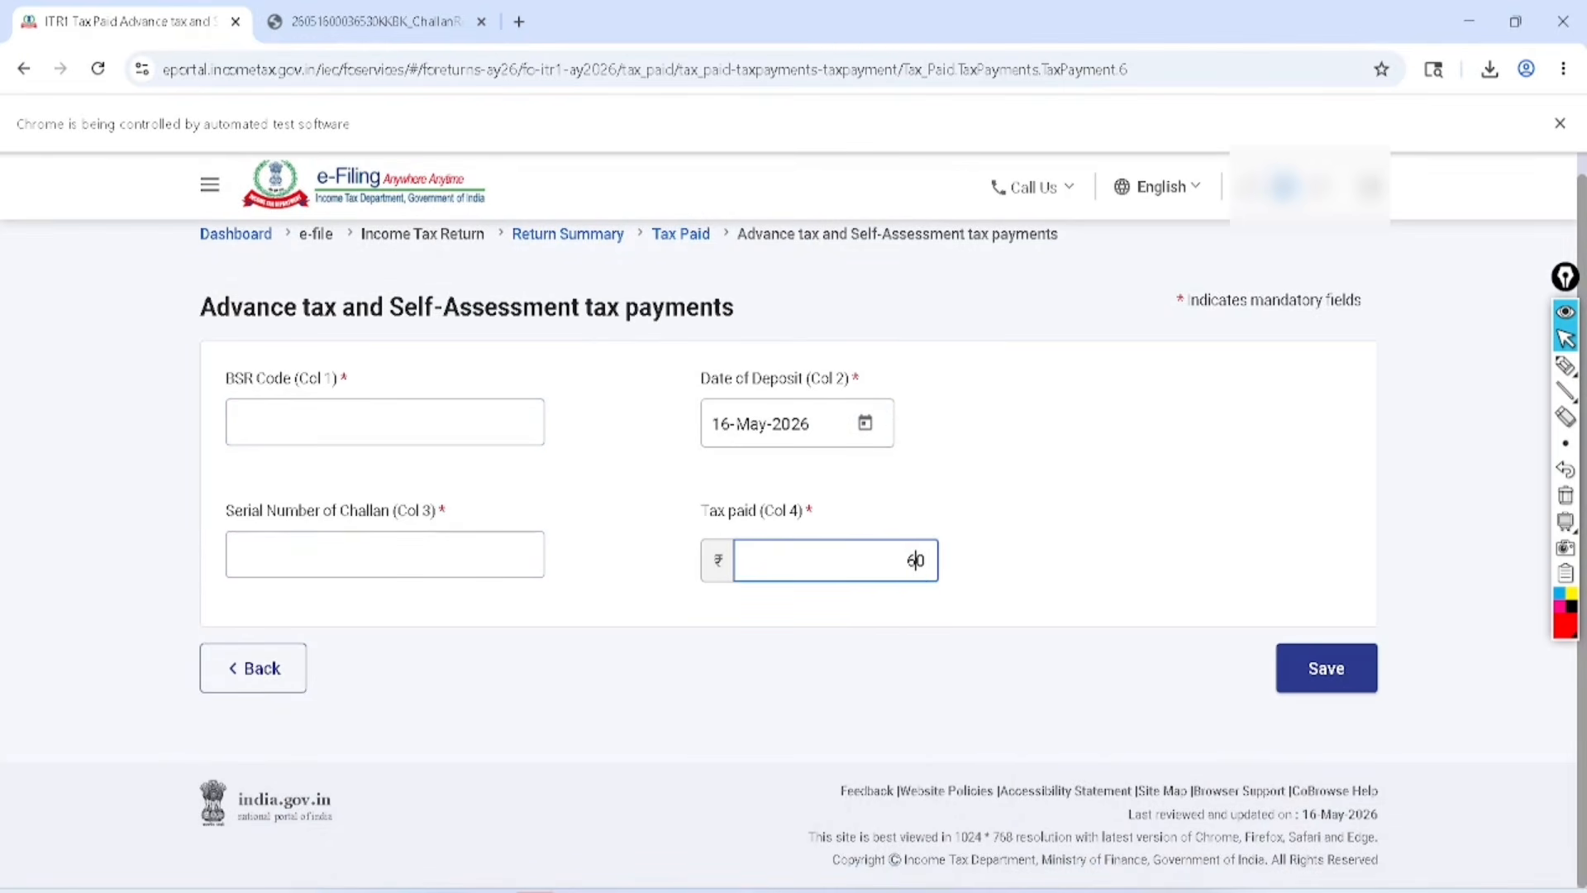
text(0)
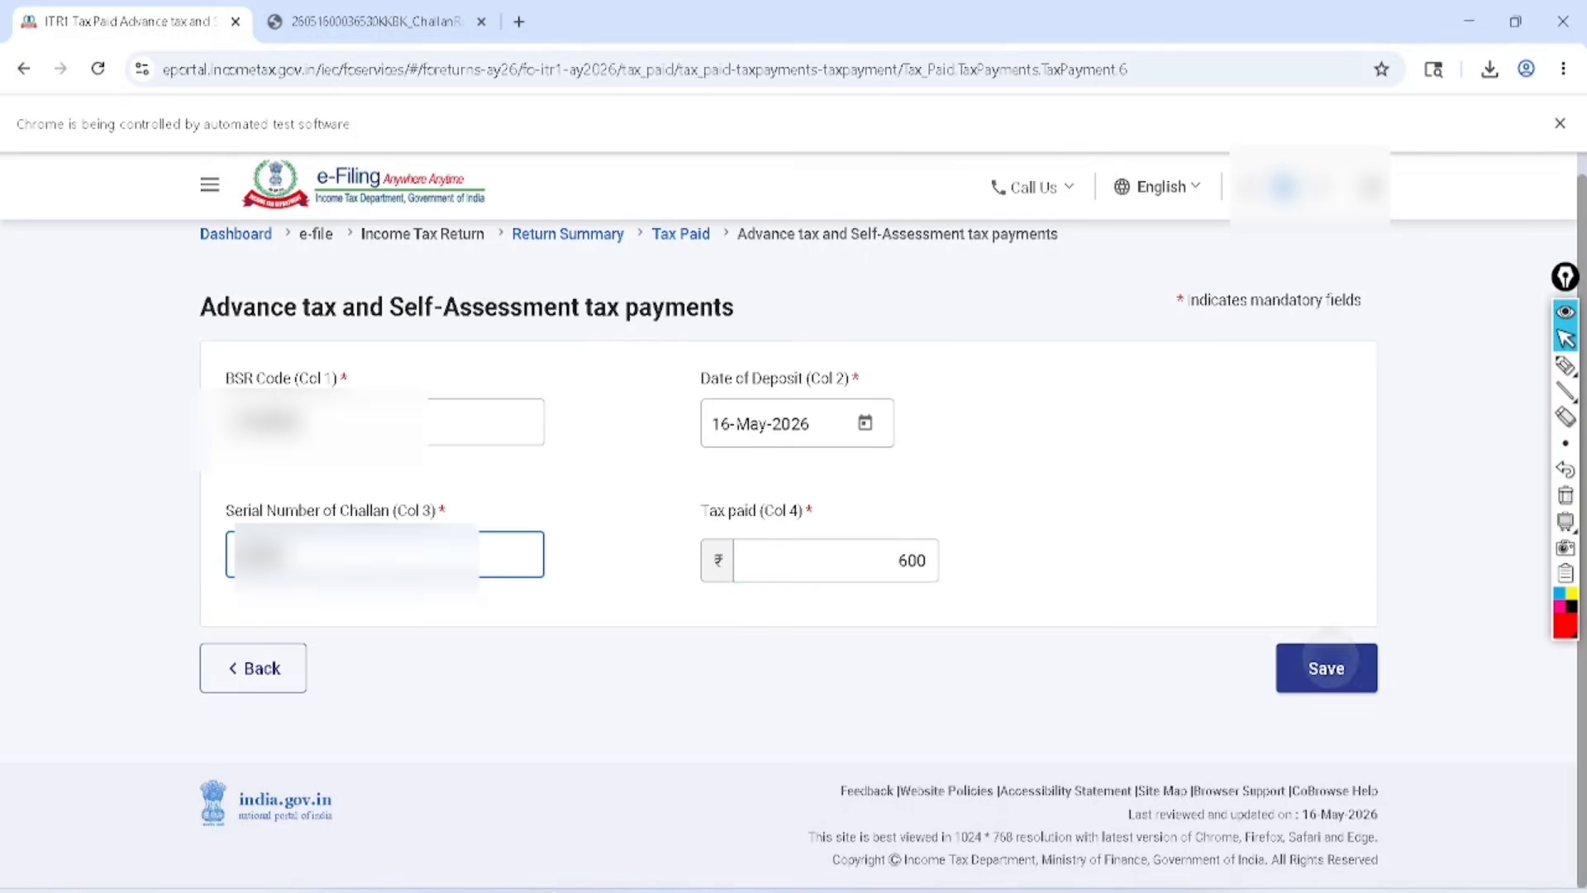
click(1330, 663)
- Confirm the Tax Paid schedule and the tax liability details of the return
scroll(1339, 665, down, 12)
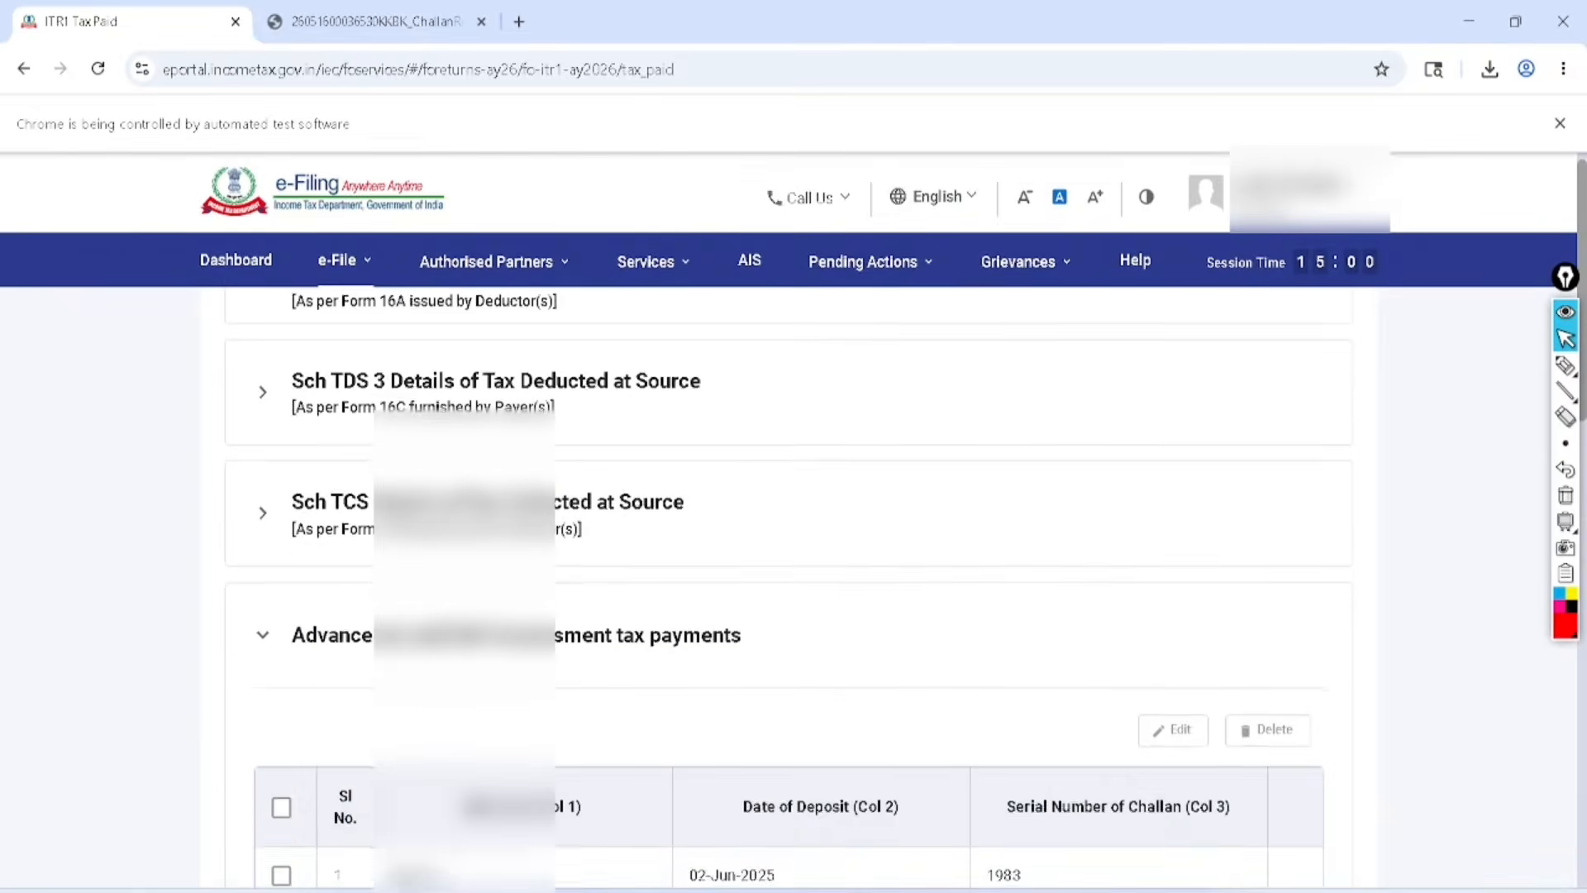
click(1338, 667)
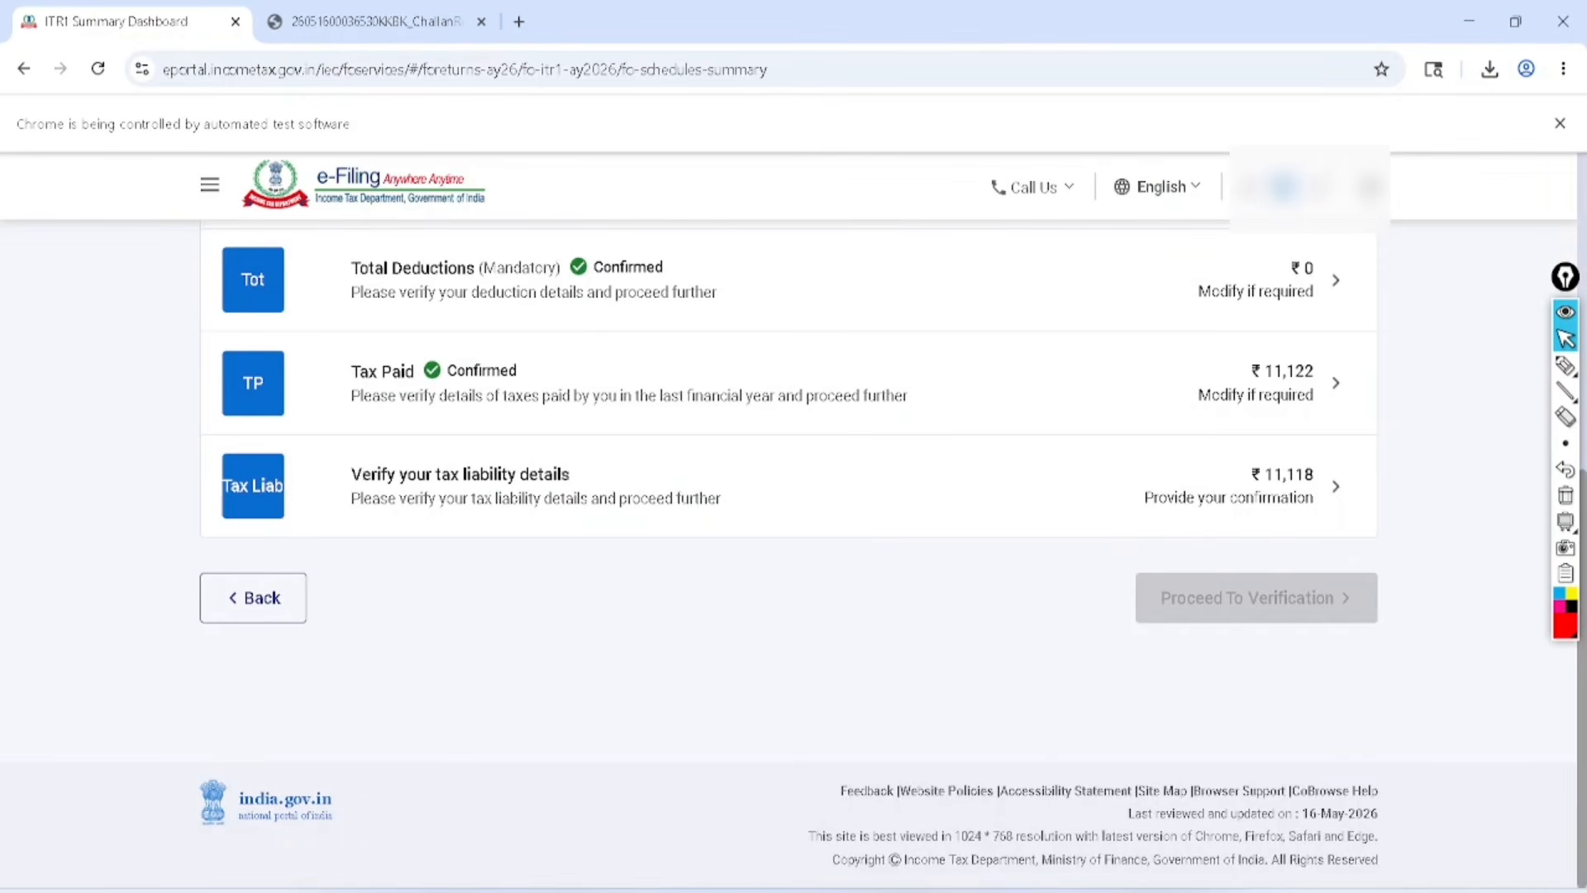
click(1335, 487)
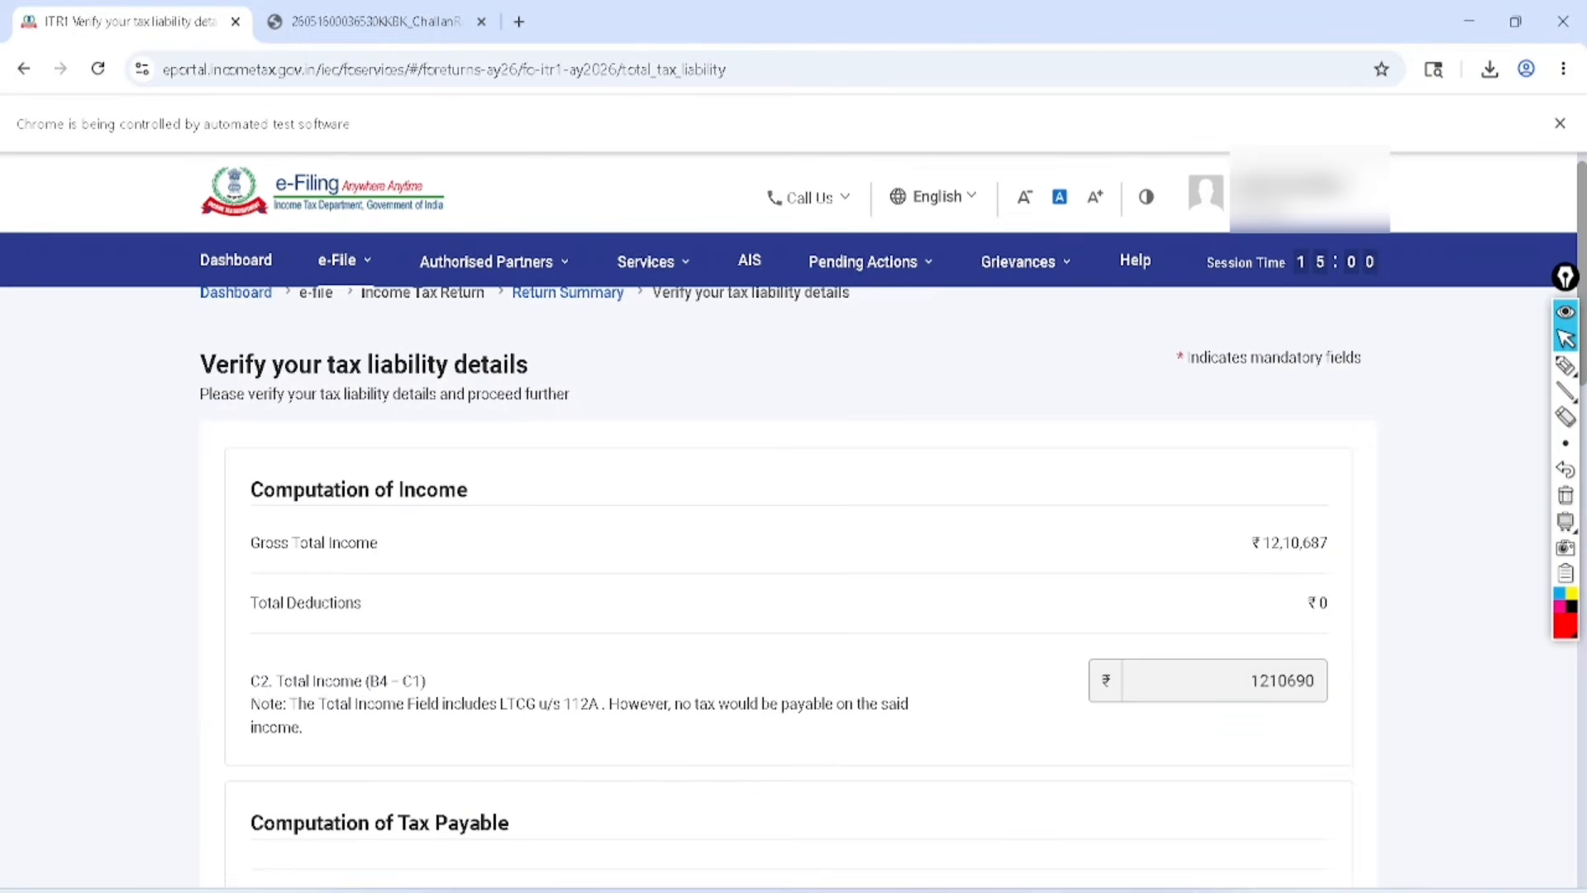
scroll(794, 496, down, 15)
click(1323, 667)
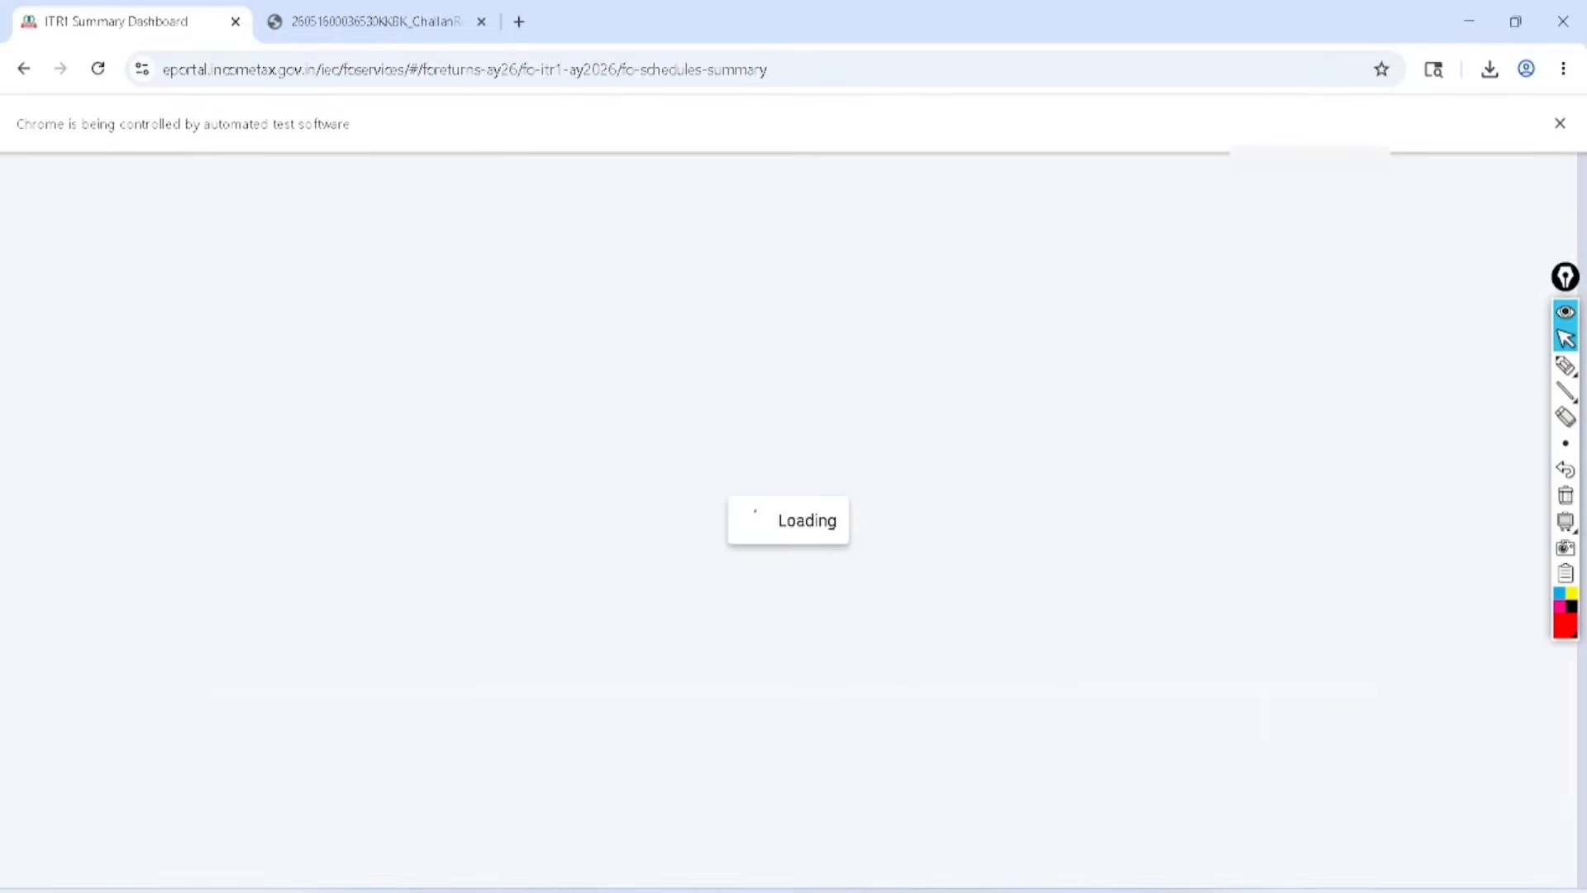
- Proceed to the tax summary, mark the payment amount in its heading with a red circle and check mark, and clear the annotations
click(1256, 598)
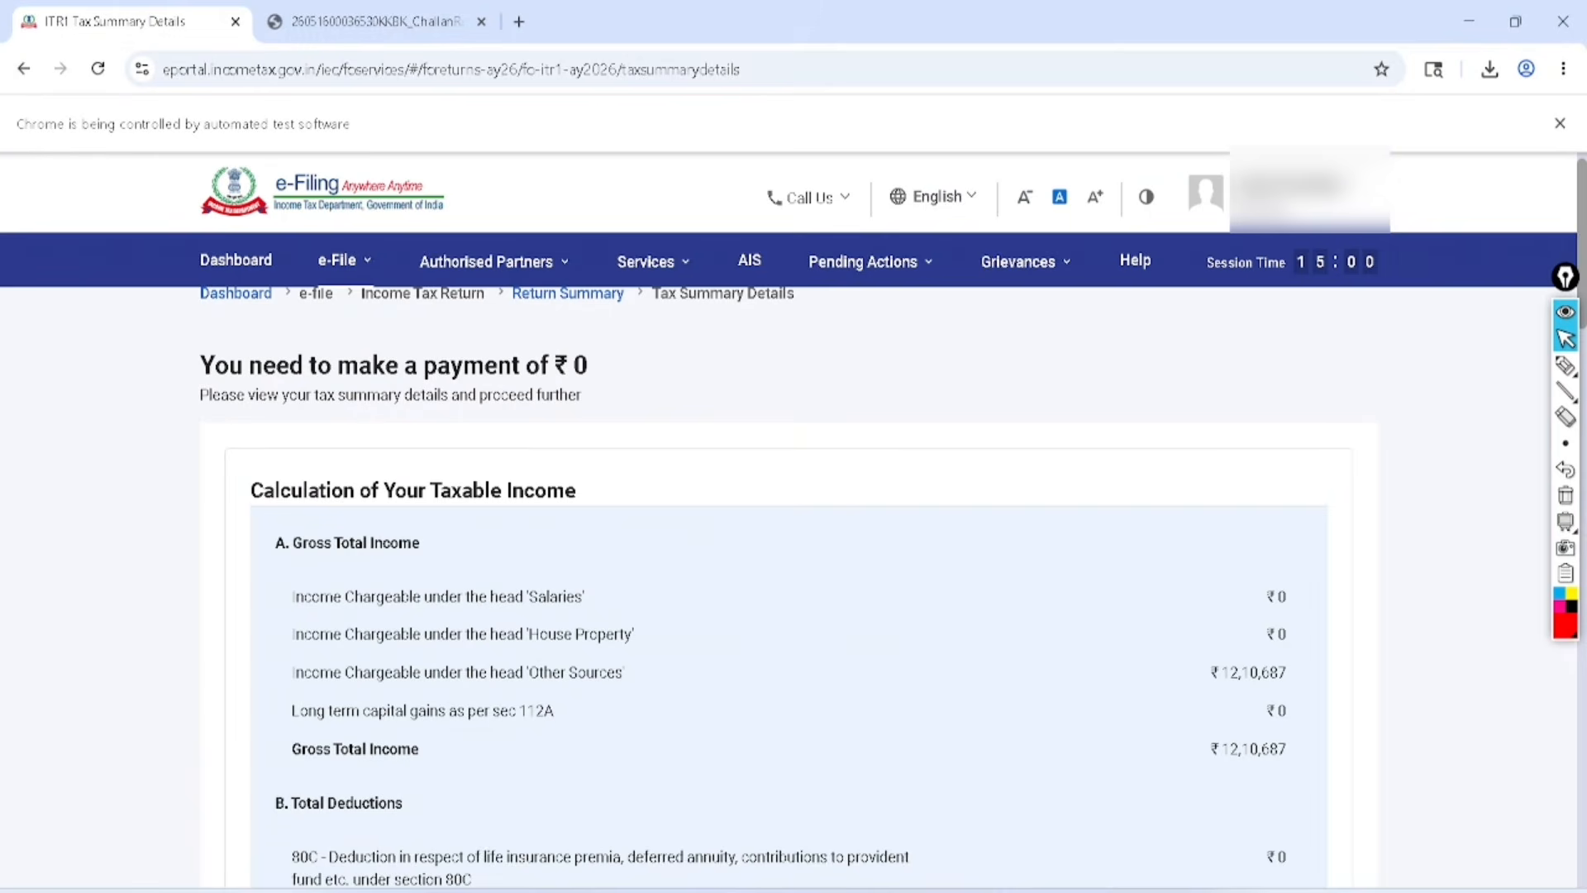
click(1566, 365)
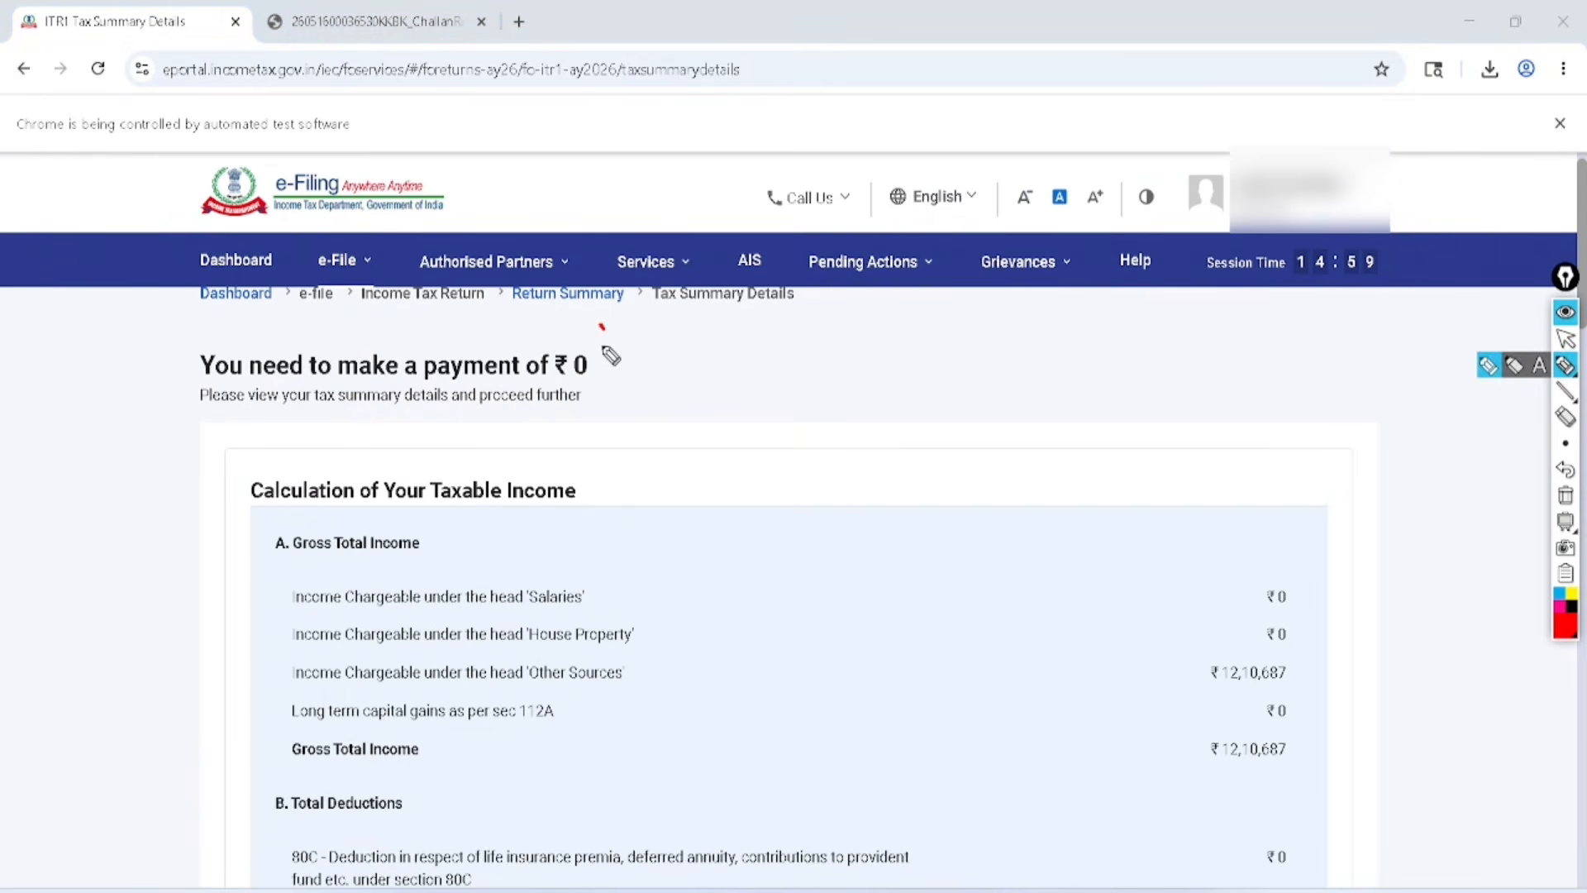
mouse_move(609, 355)
mouse_down()
mouse_move(620, 418)
mouse_move(594, 456)
mouse_move(571, 310)
mouse_move(553, 339)
mouse_up()
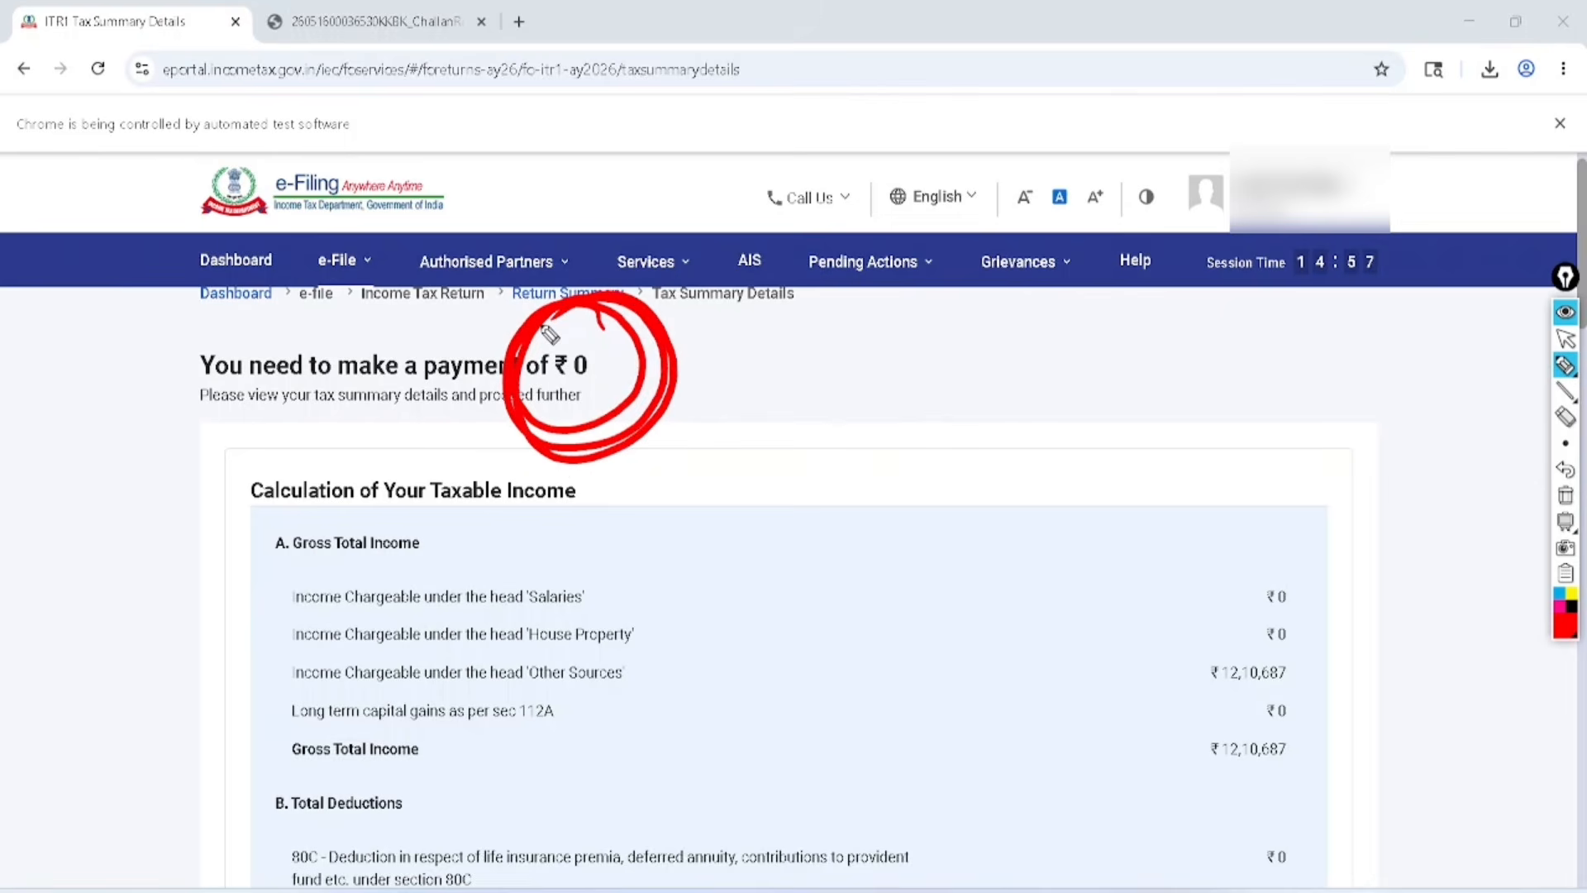
drag(692, 354, 798, 335)
click(1566, 339)
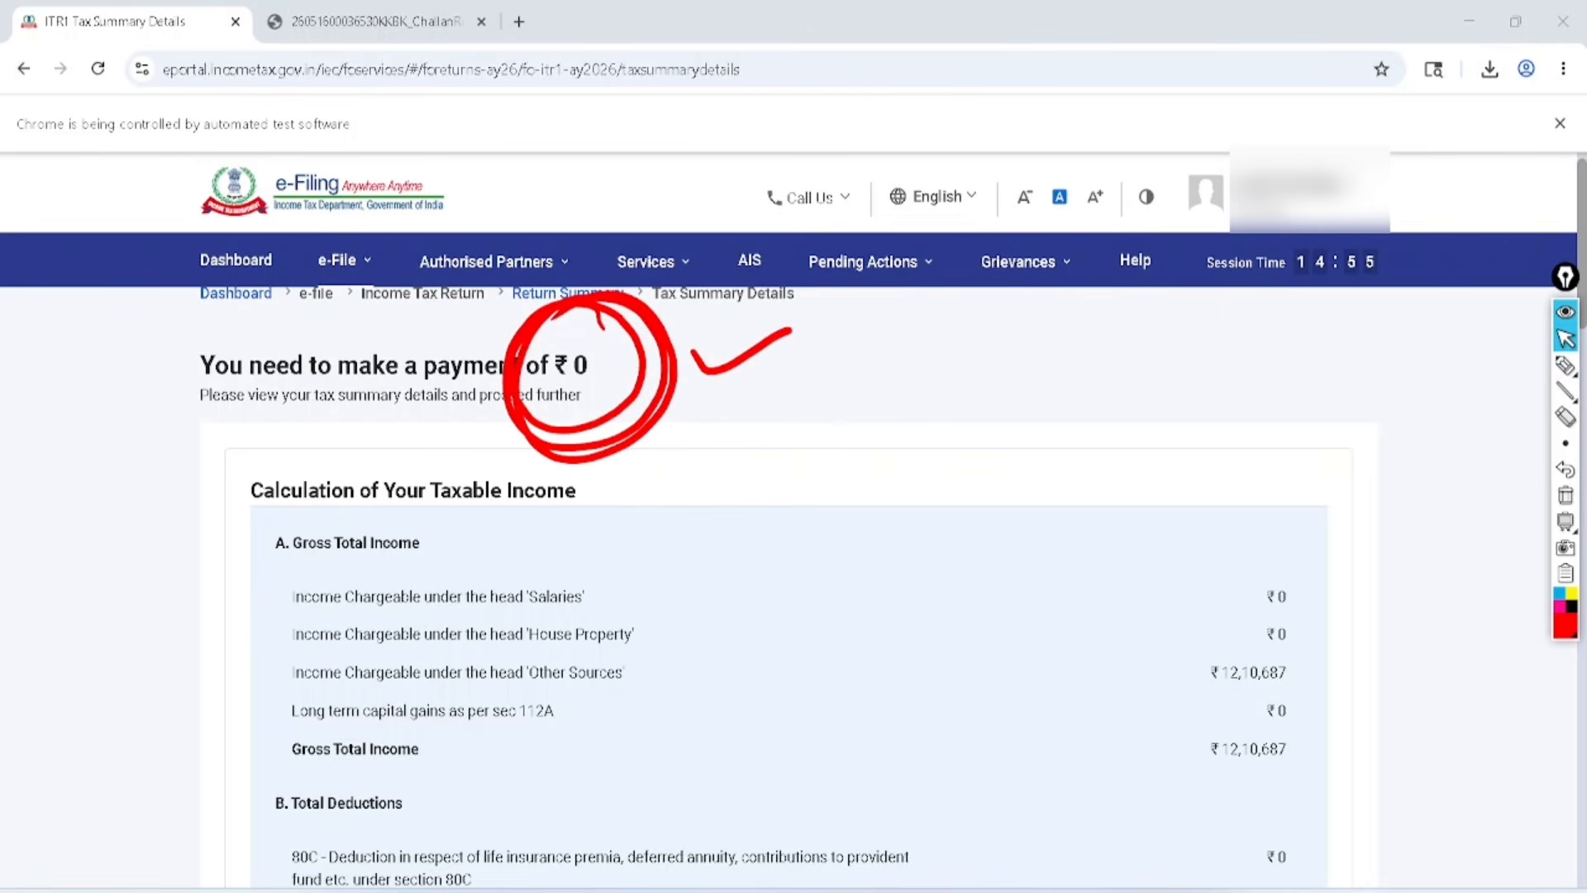
click(1566, 522)
click(1566, 522)
click(1565, 496)
- Preview the return, take it through upload-level validation and proceed to the choice of verification method
scroll(1444, 533, down, 6)
scroll(1444, 533, down, 10)
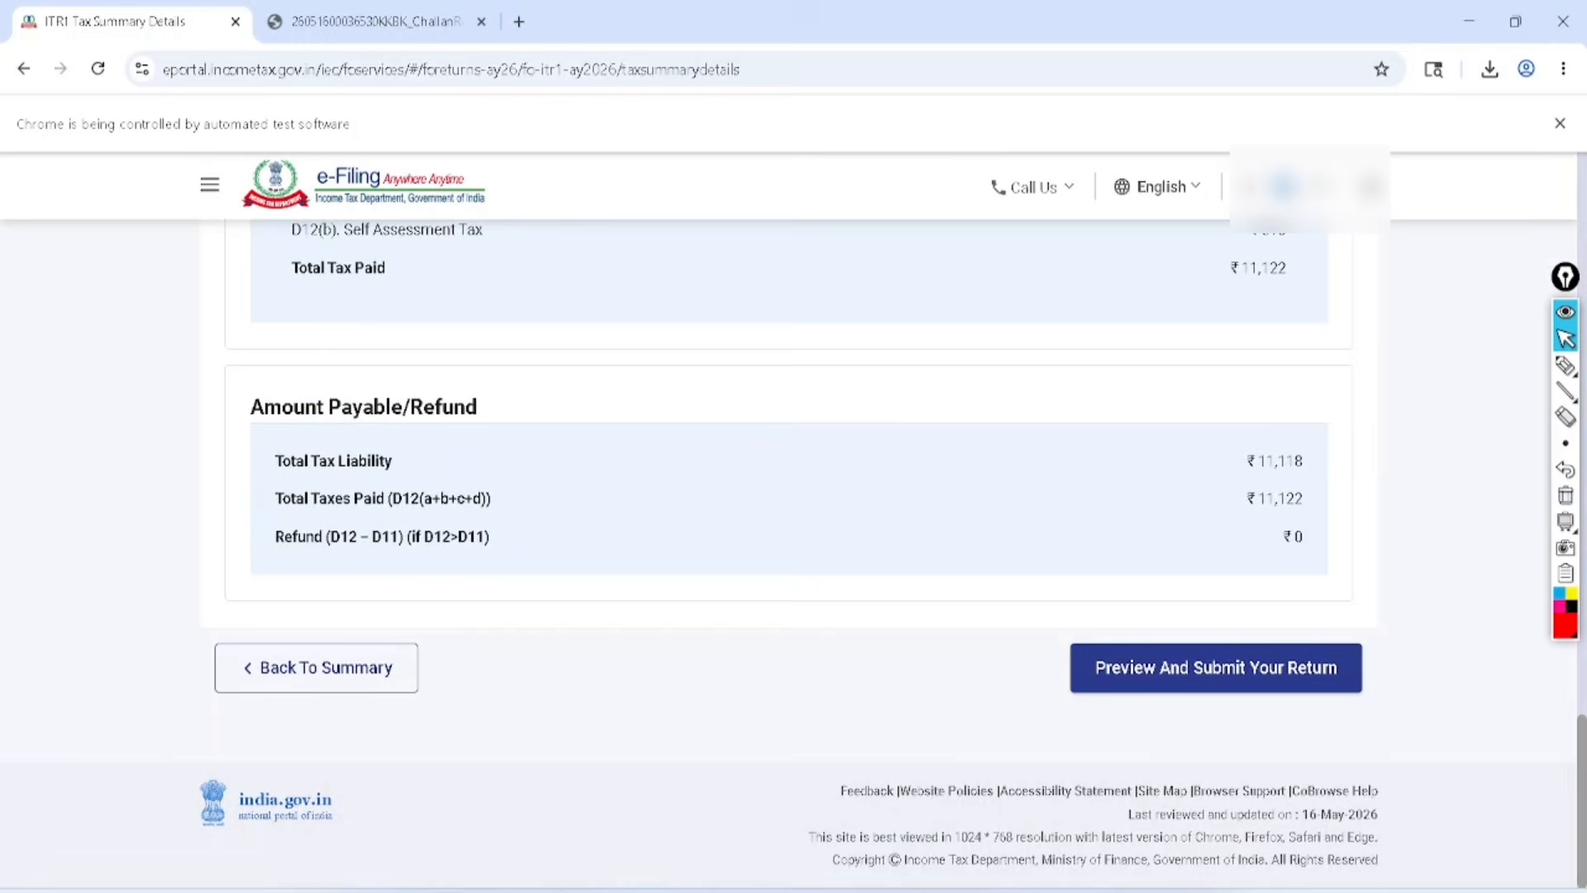
click(1217, 668)
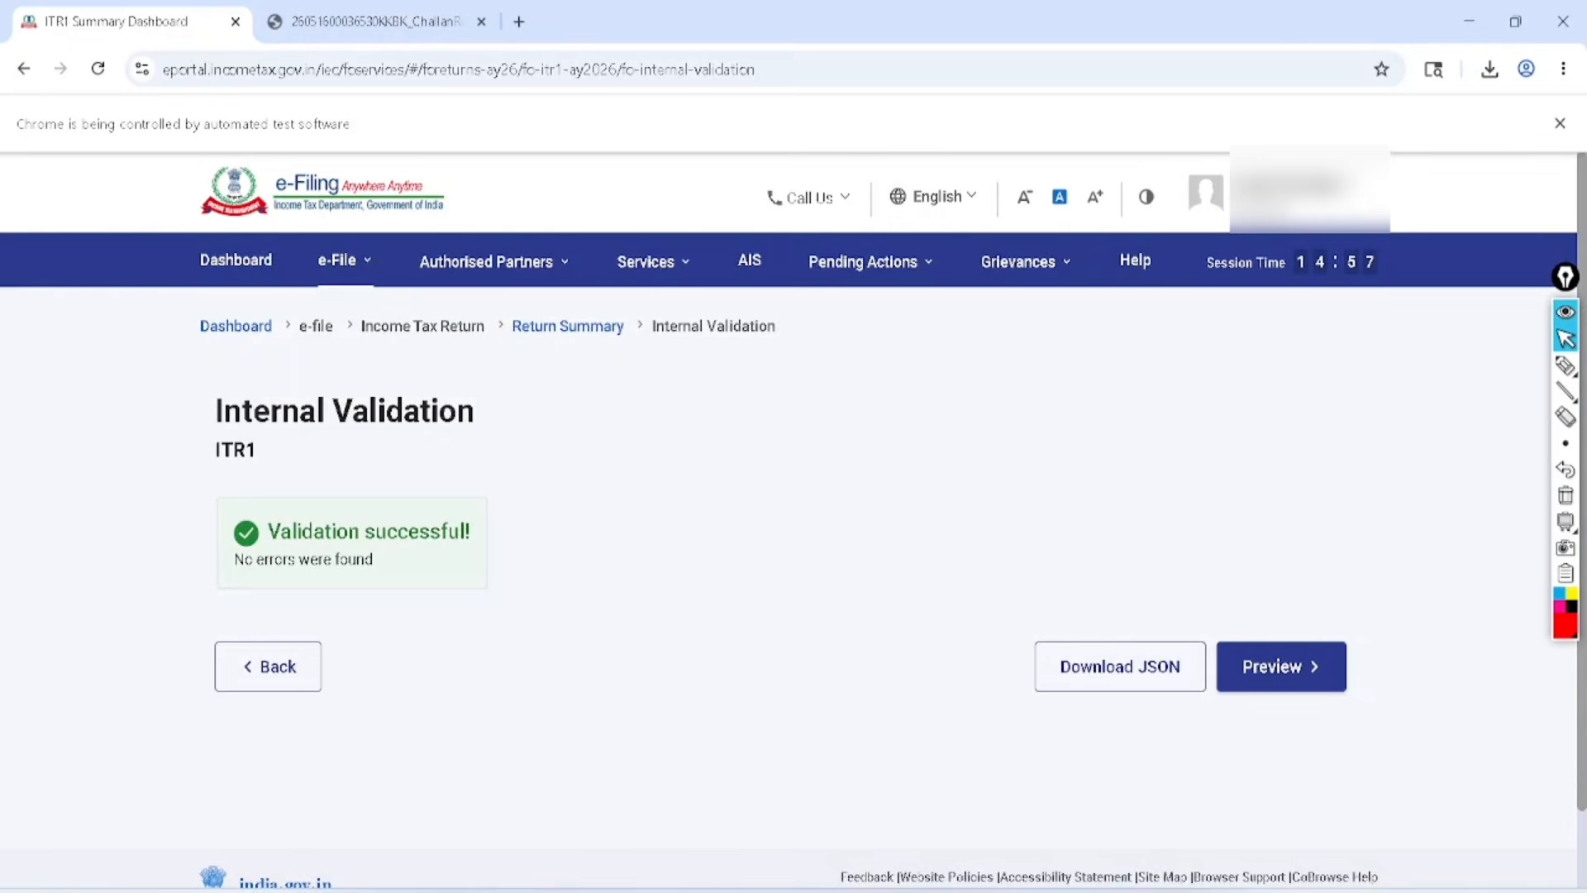
click(1281, 666)
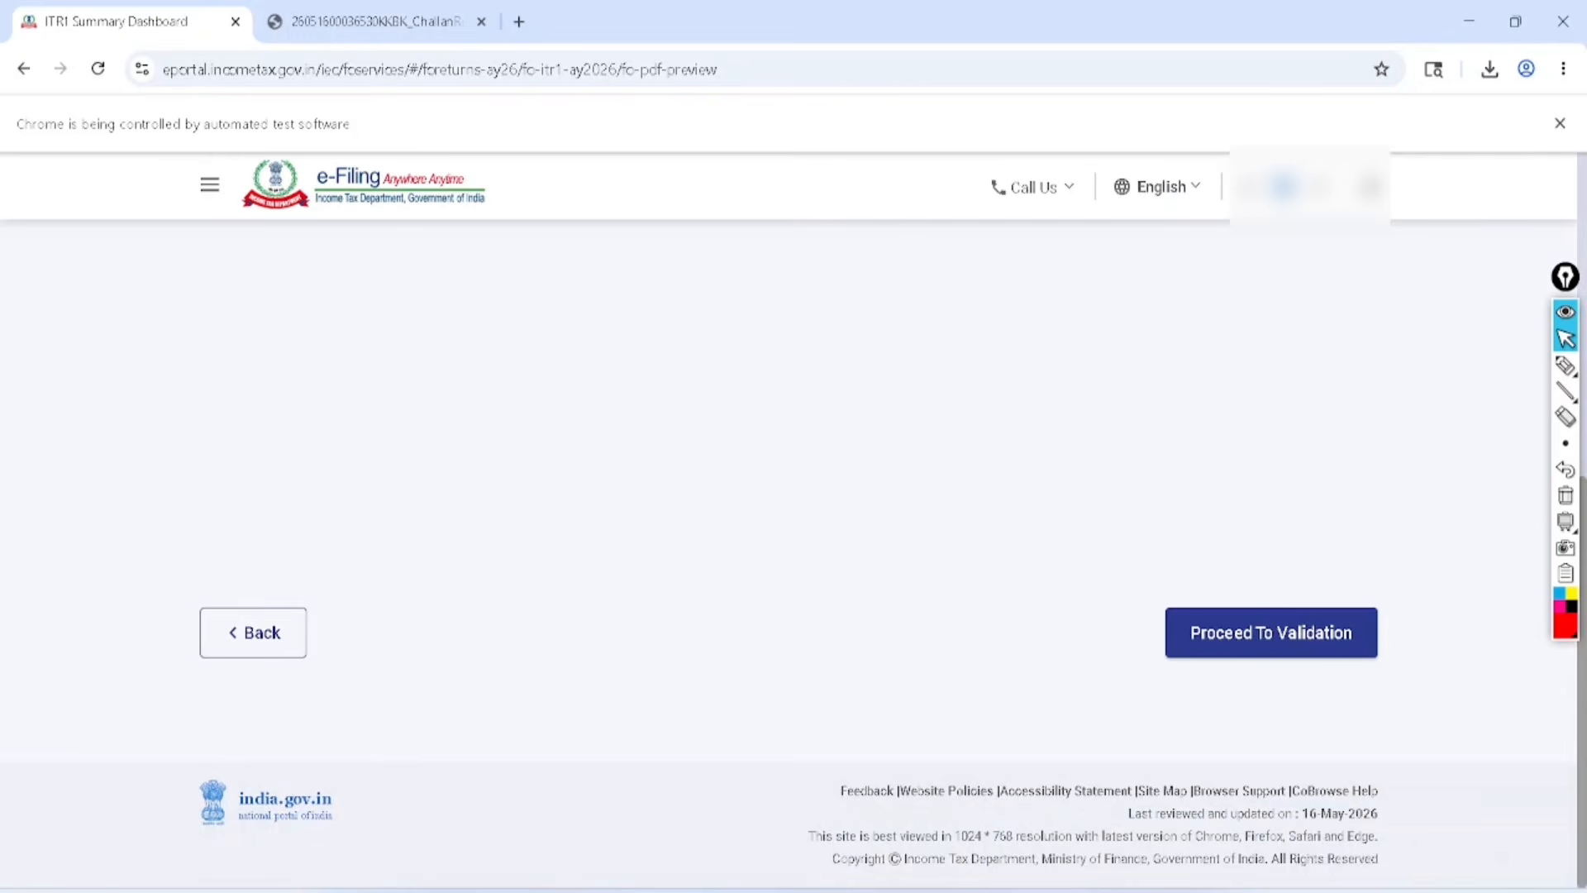
click(1272, 633)
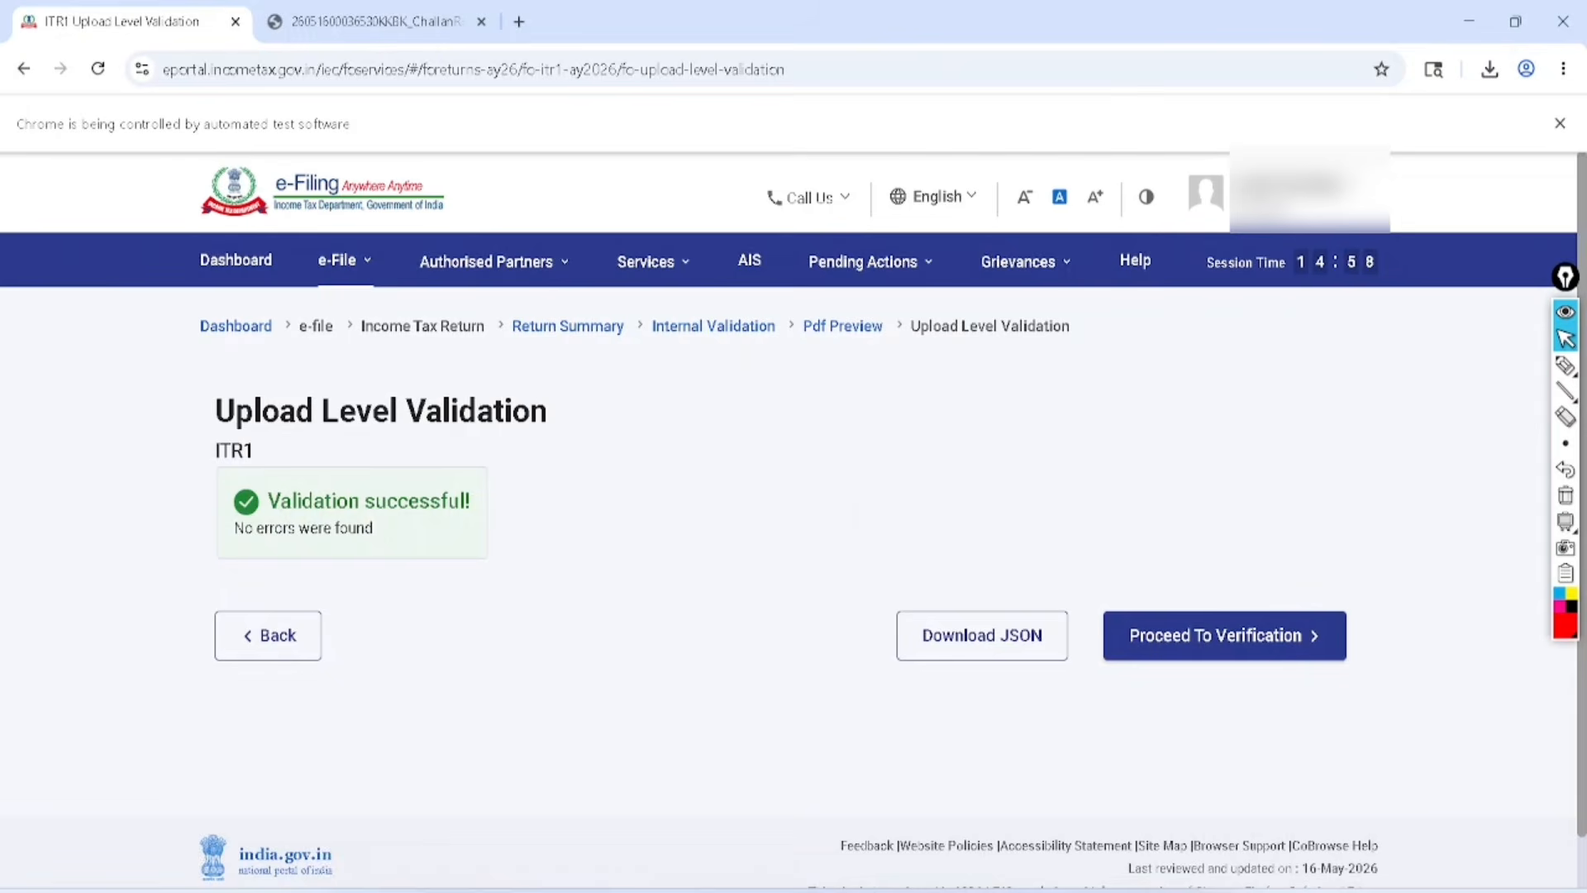
click(1224, 636)
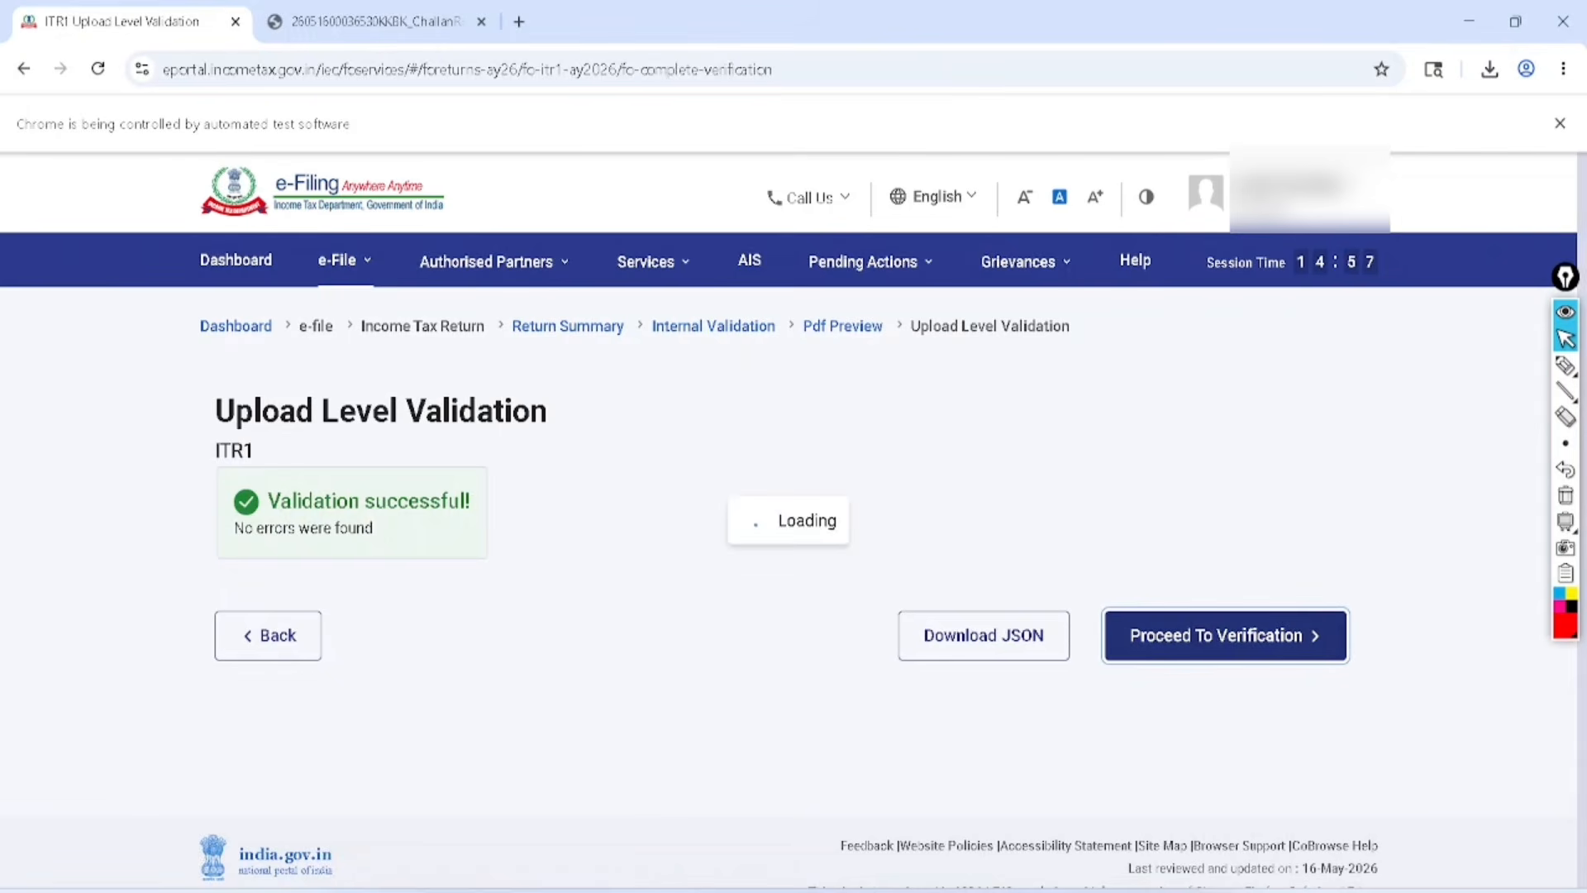
scroll(1224, 636, down, 3)
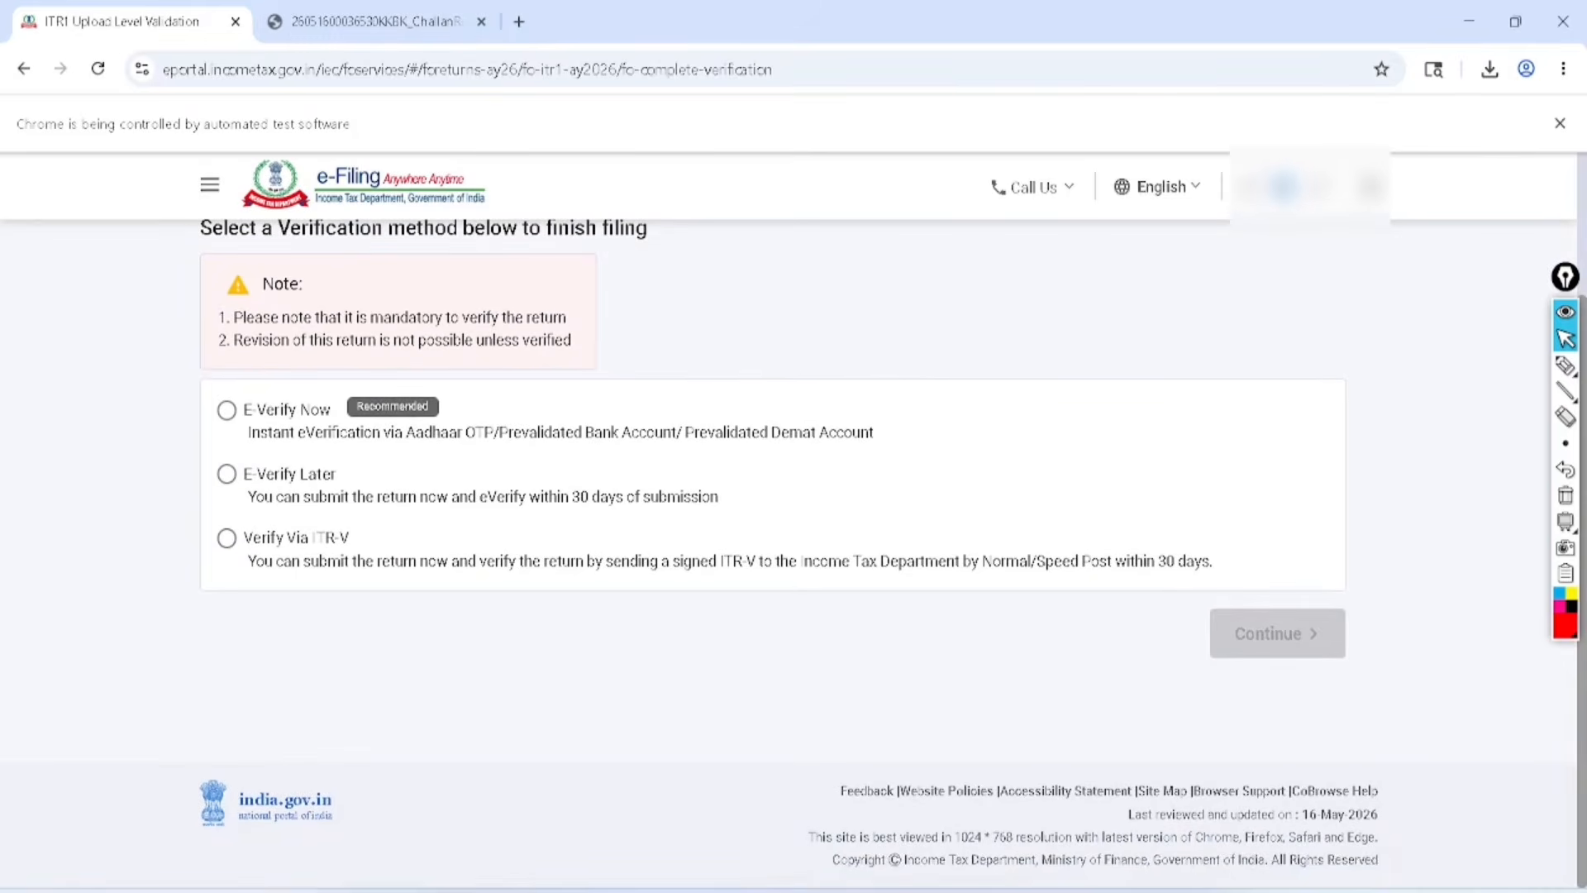
- Choose to e-verify now, and mark the option for OTP on the Aadhaar-registered mobile number with a temporary red check mark
click(226, 410)
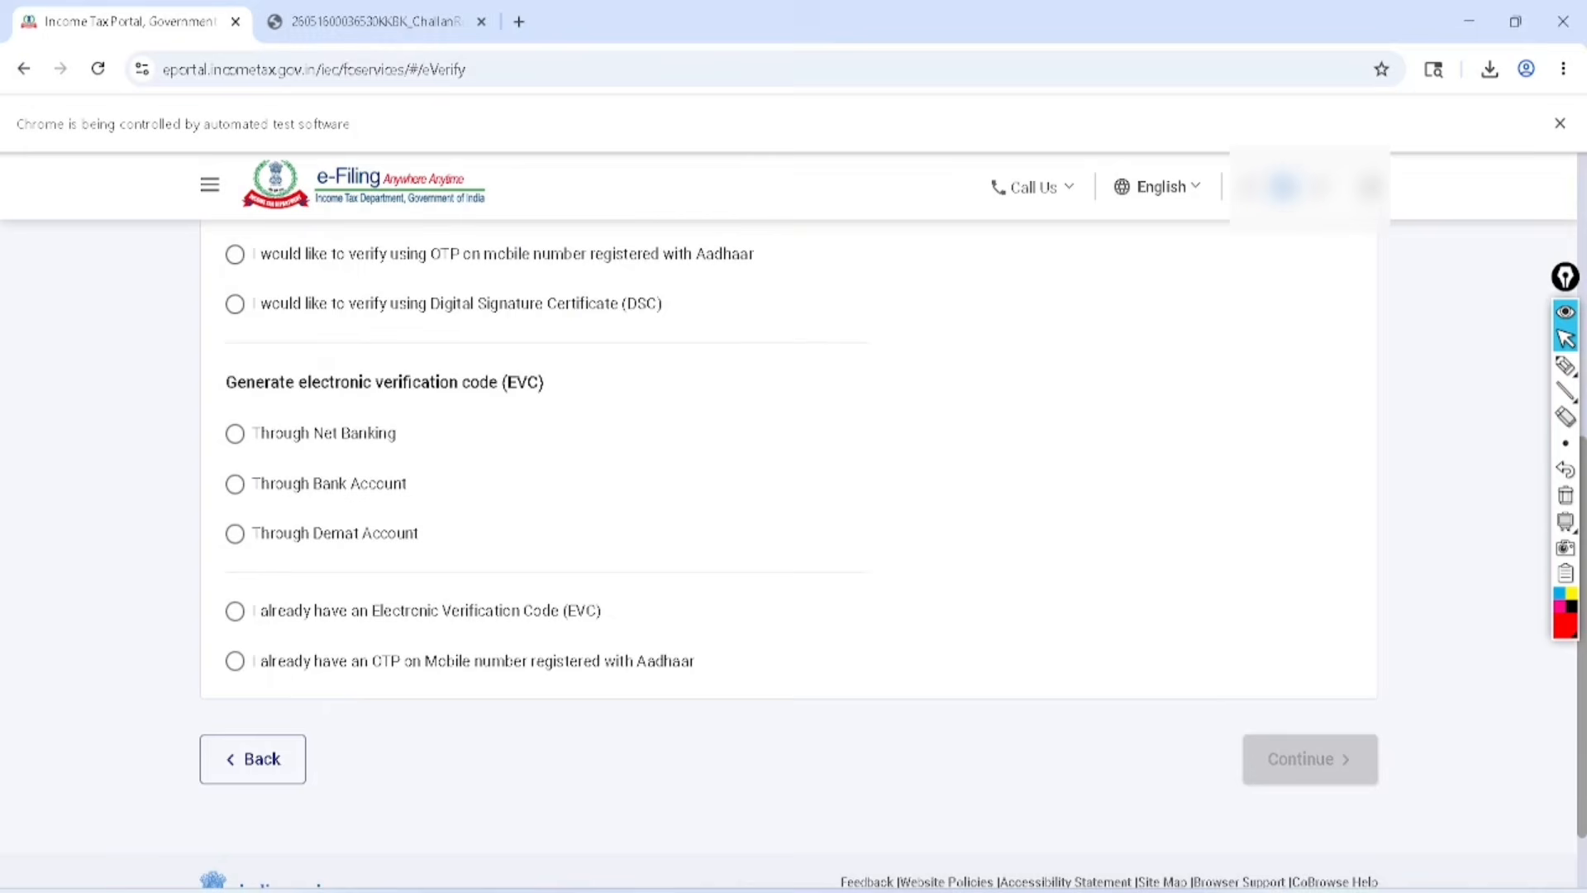
click(1565, 366)
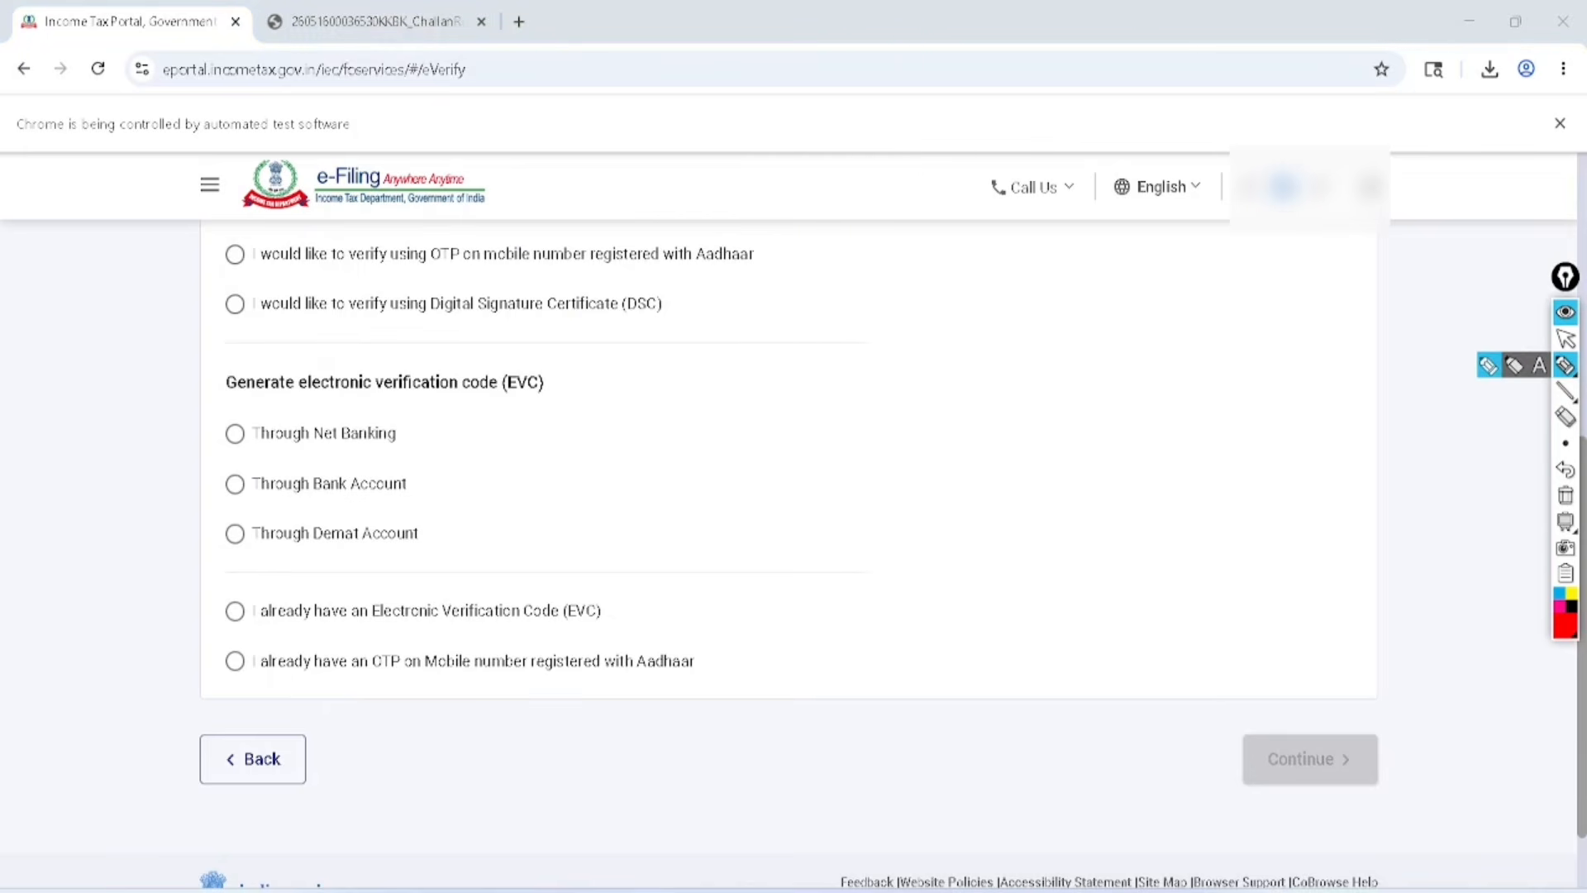
mouse_move(228, 242)
mouse_down()
mouse_move(241, 263)
mouse_move(340, 146)
mouse_up()
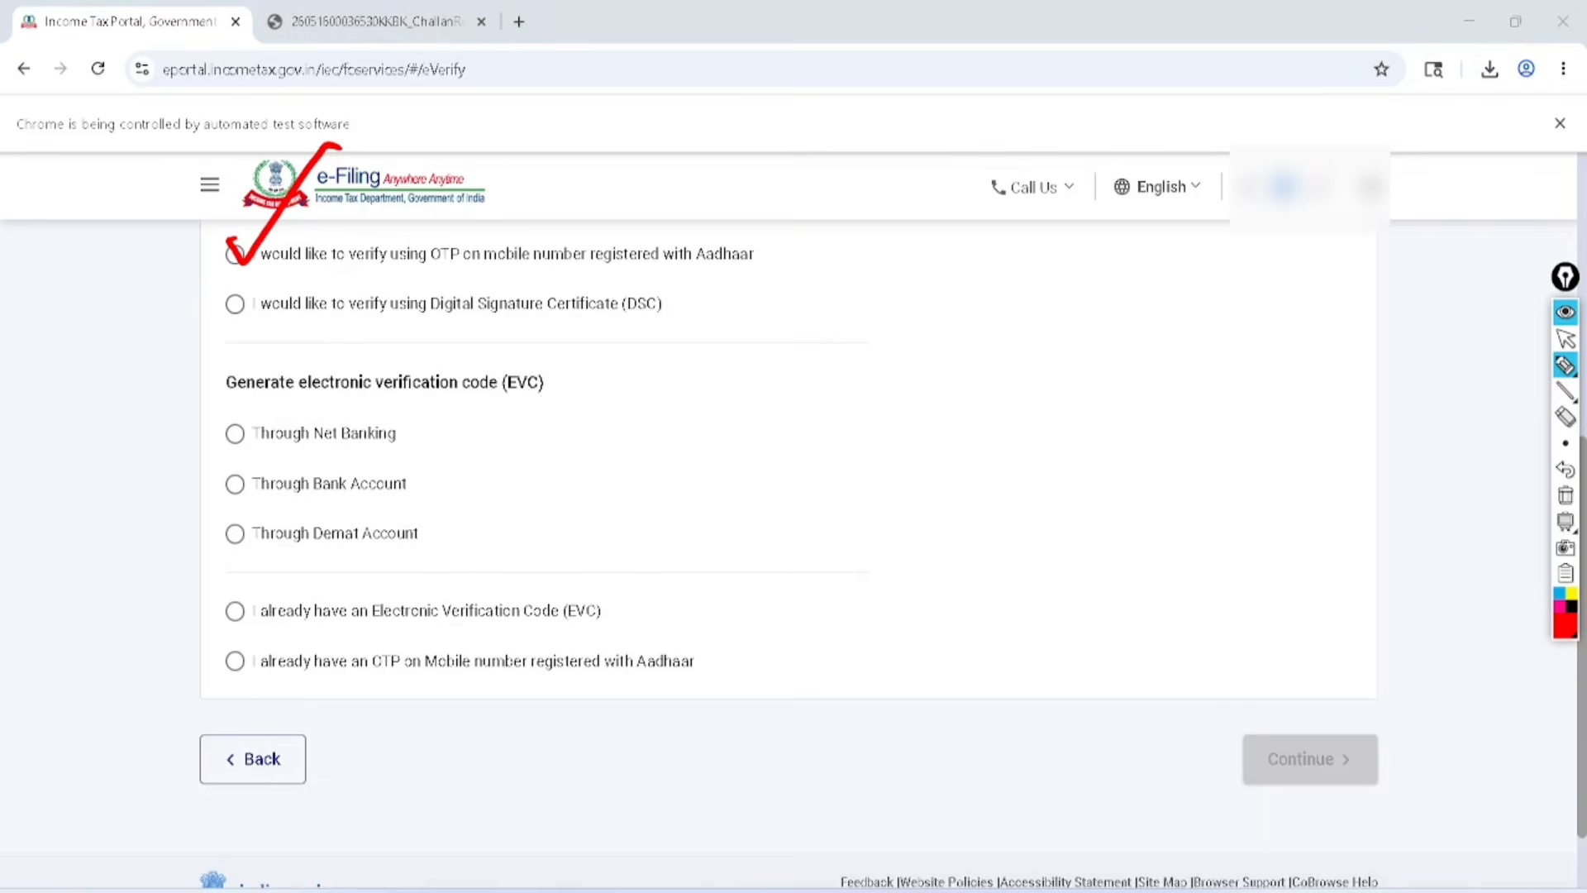
click(1565, 339)
click(1565, 496)
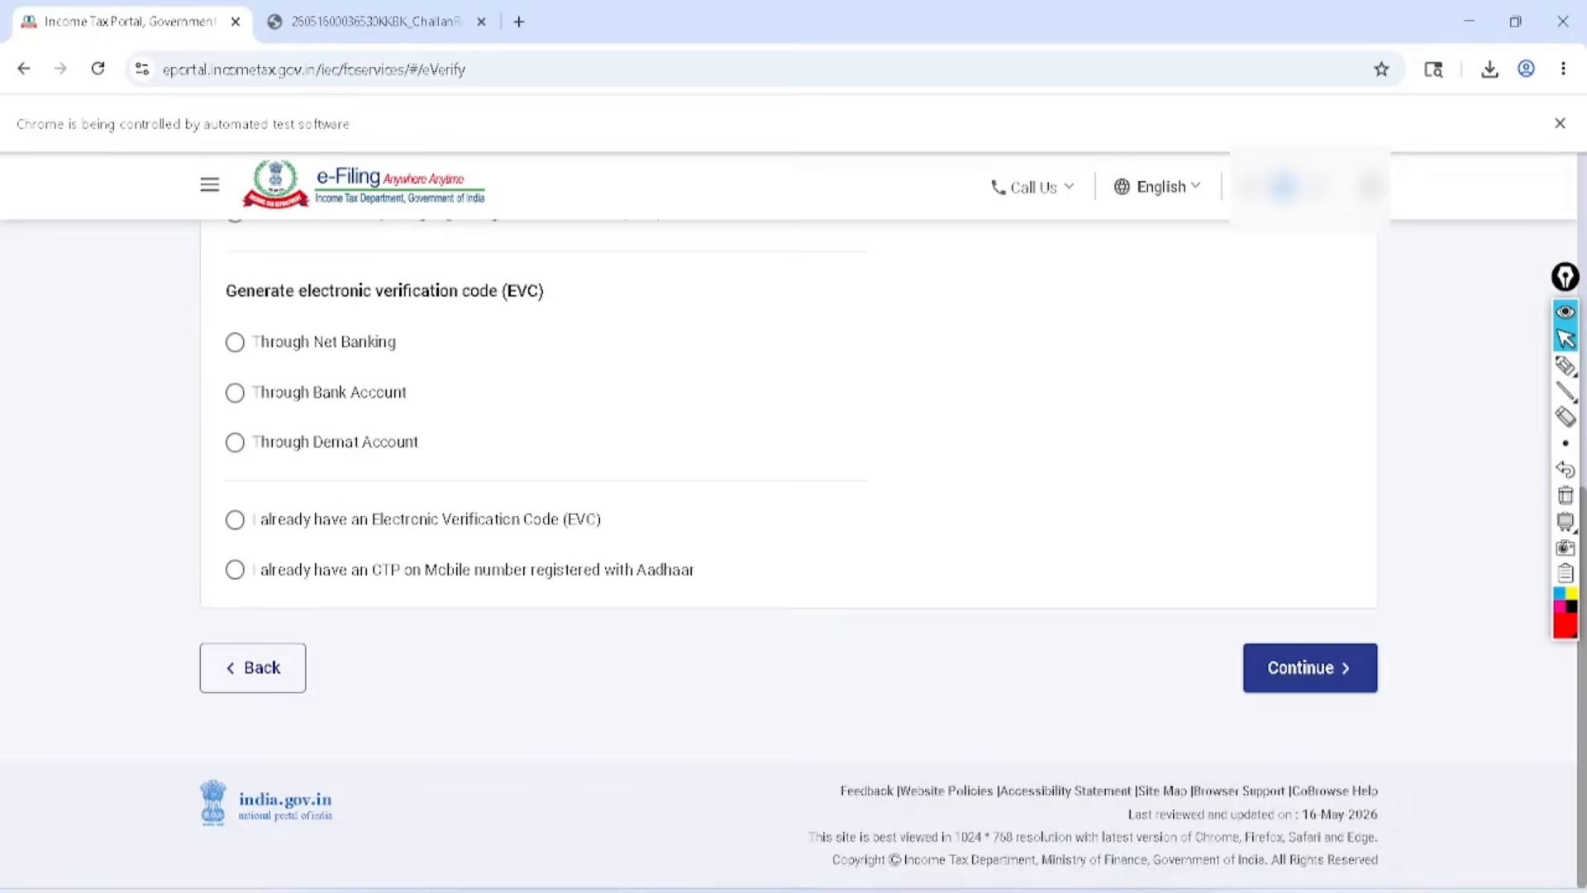
- Proceed with verification by OTP on the Aadhaar-registered mobile number and agree to validate the Aadhaar details
click(1310, 668)
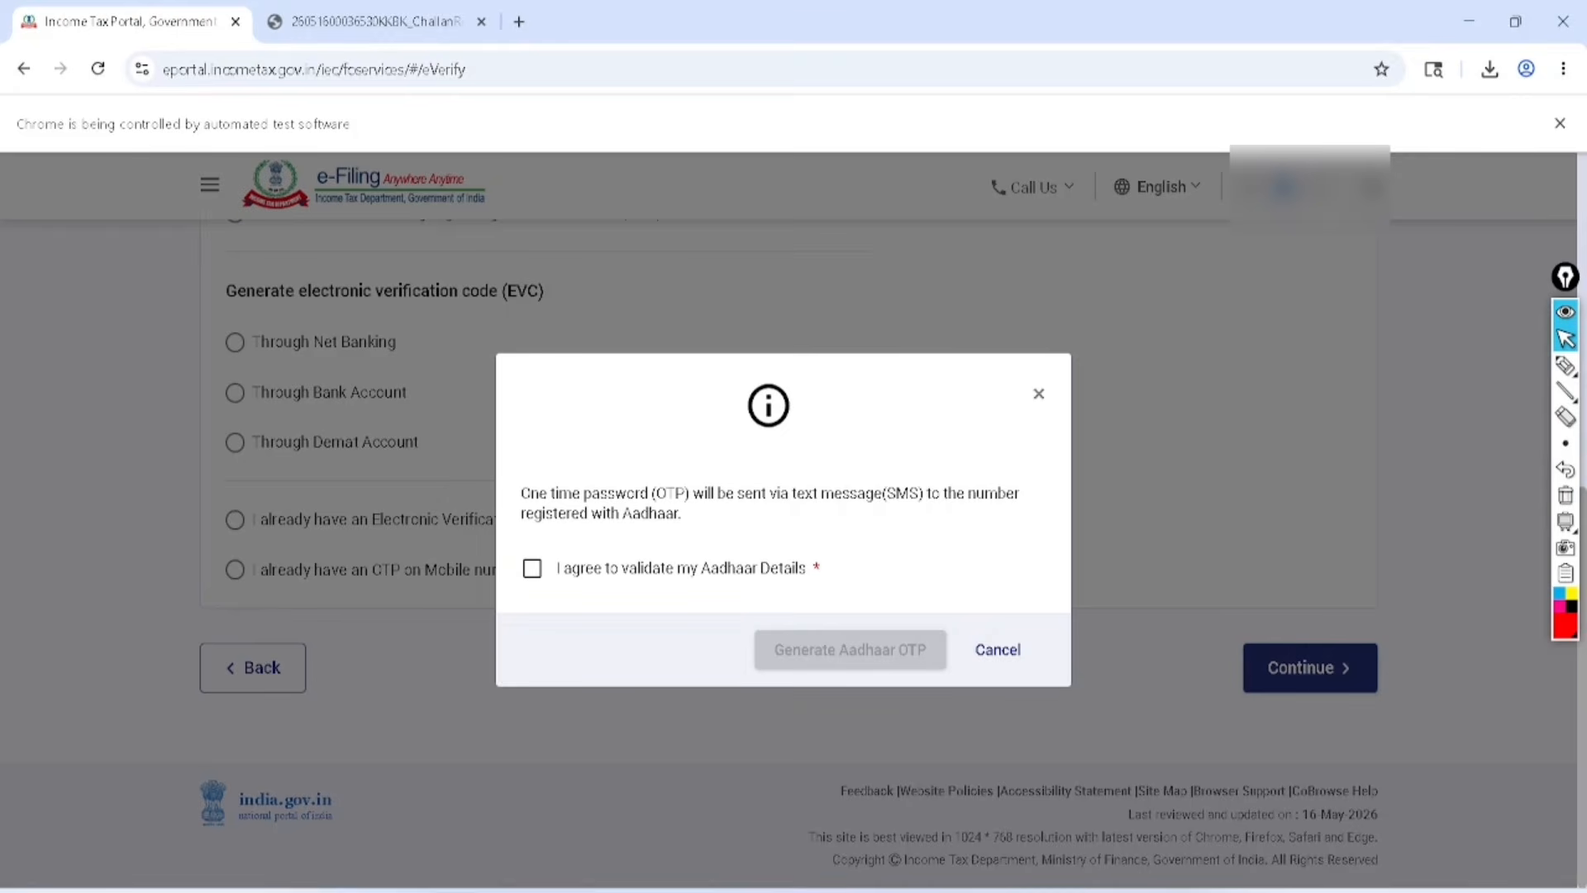
click(533, 568)
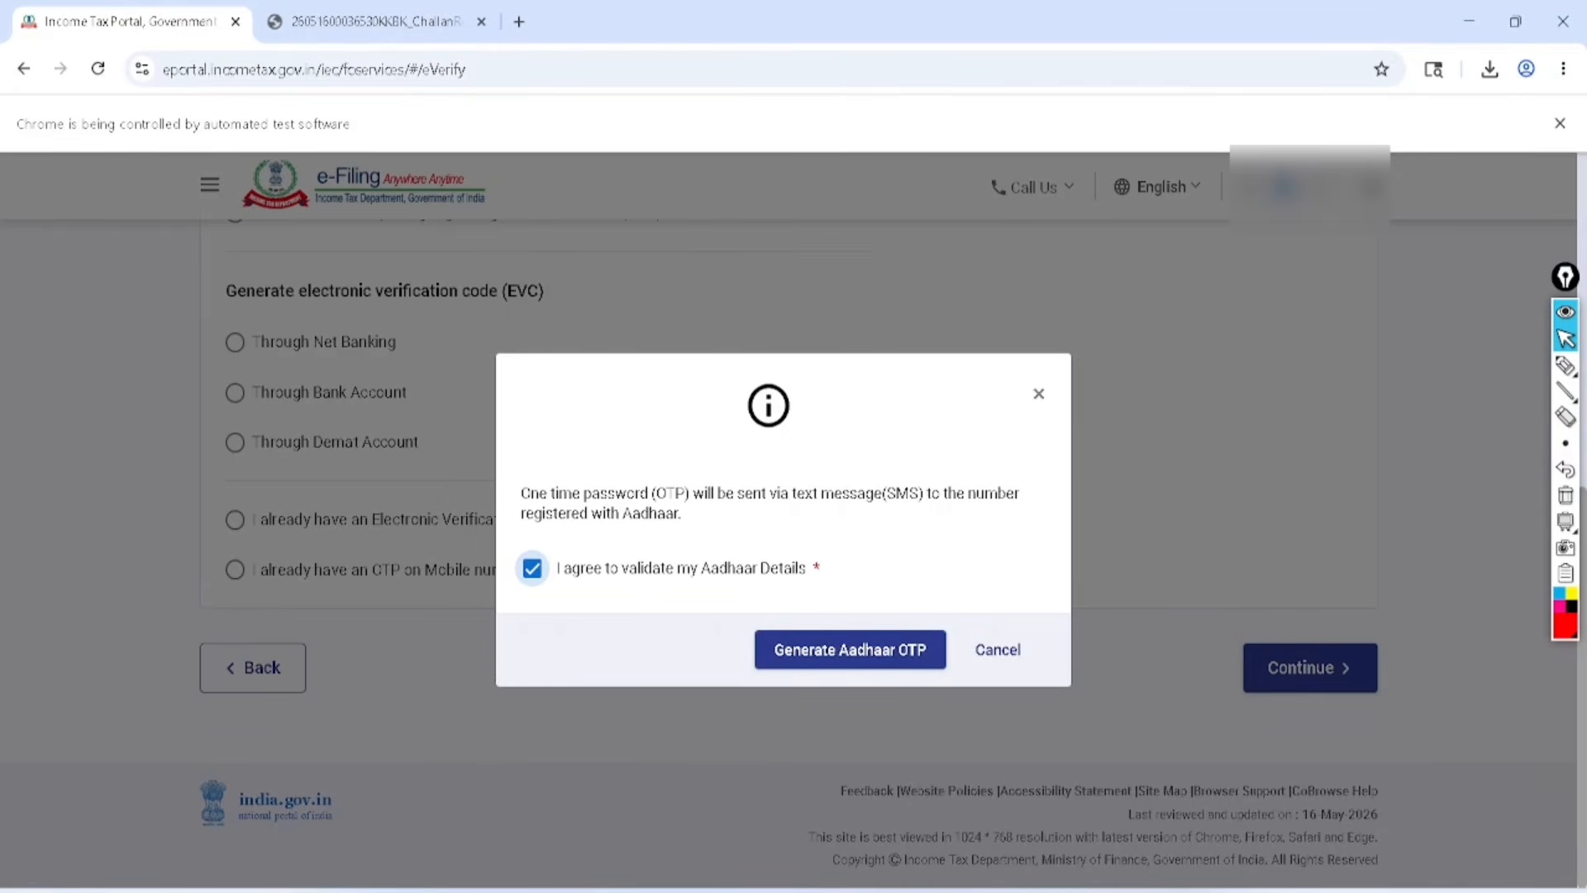
- Handwrite a circled, underlined "yes" with check marks in red above the Aadhaar consent dialog, and clear the annotations
click(1565, 365)
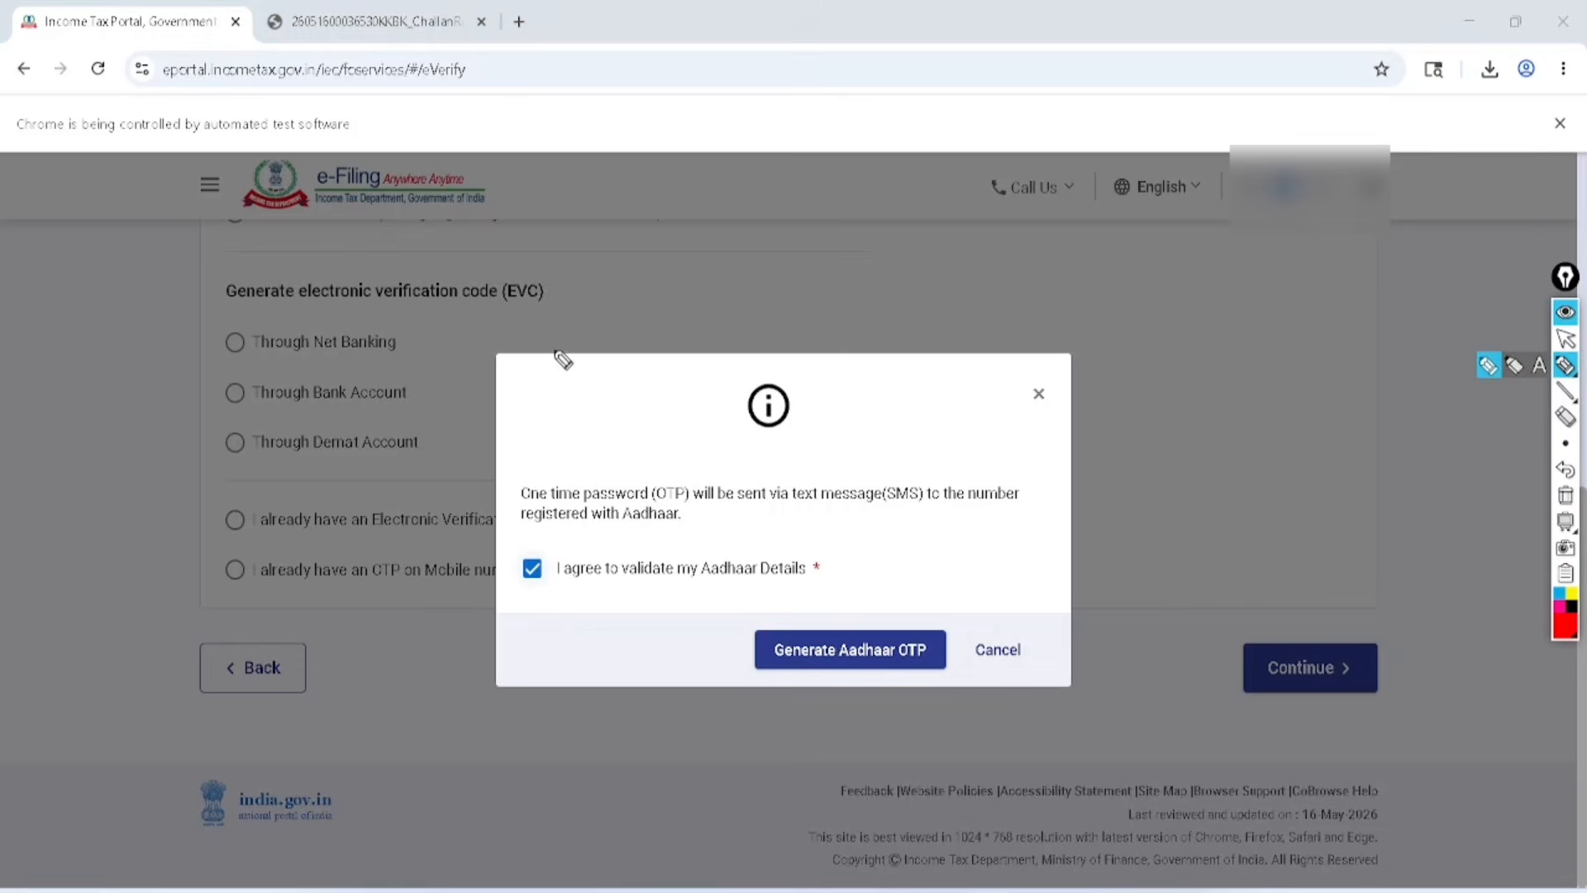
mouse_move(549, 324)
mouse_down()
mouse_move(567, 314)
mouse_move(581, 364)
mouse_up()
drag(576, 316, 595, 327)
mouse_move(594, 283)
mouse_down()
mouse_move(637, 344)
mouse_move(529, 363)
mouse_move(591, 268)
mouse_move(693, 189)
mouse_up()
drag(650, 261, 712, 196)
drag(661, 273, 731, 222)
drag(680, 313, 773, 231)
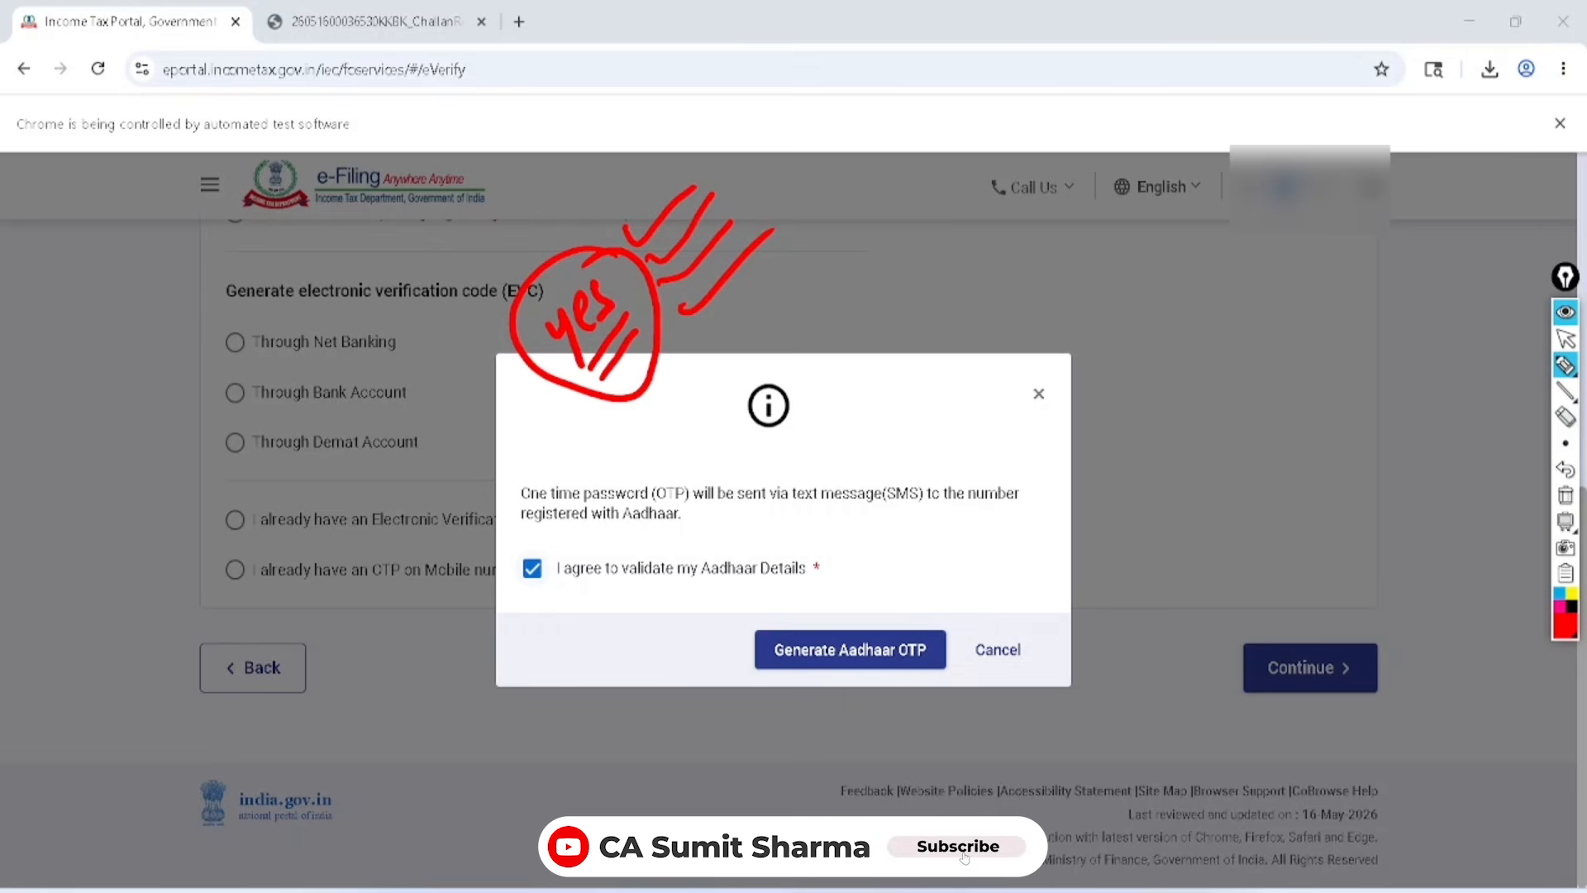
click(1566, 339)
click(1566, 496)
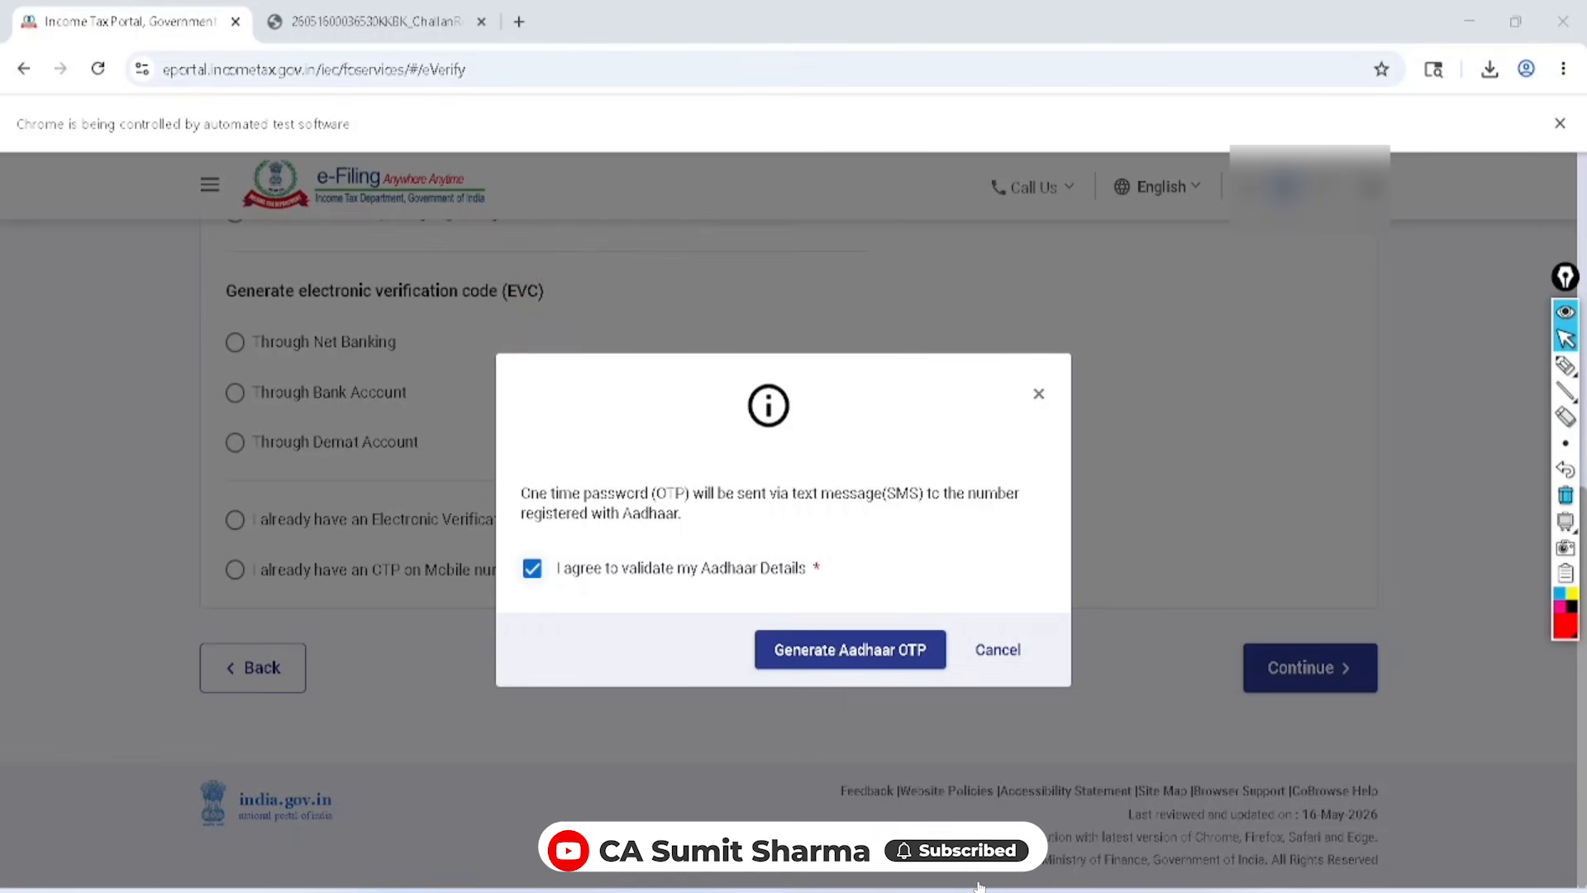